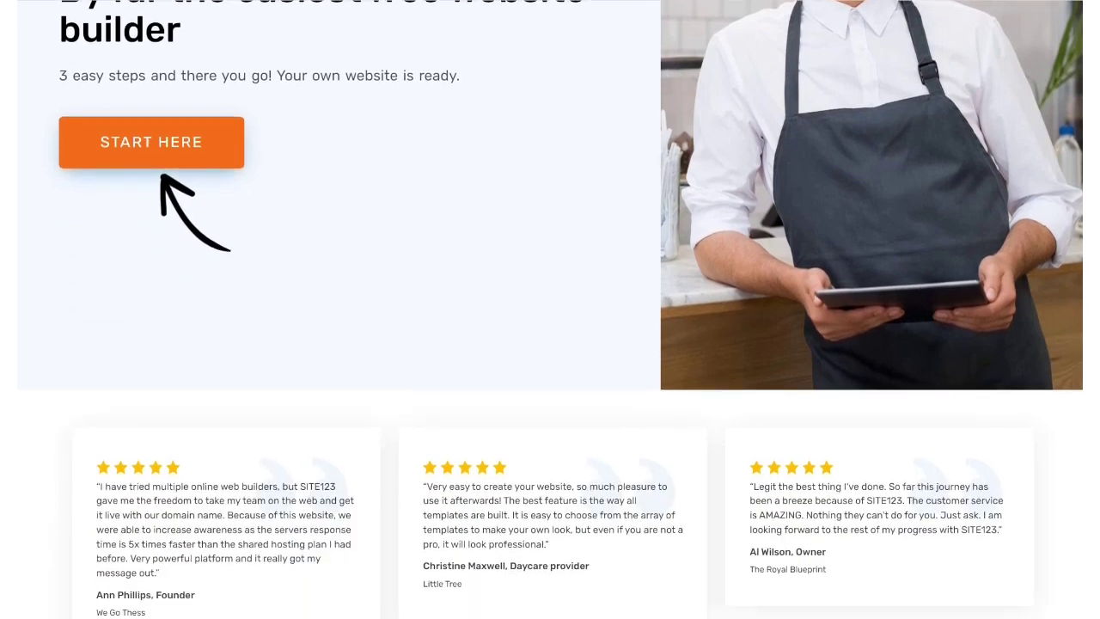
{"action": "scroll", "coordinate": [550, 310], "scroll_direction": "up", "scroll_amount": 3}
{"action": "scroll", "coordinate": [550, 310], "scroll_direction": "down", "scroll_amount": 2}
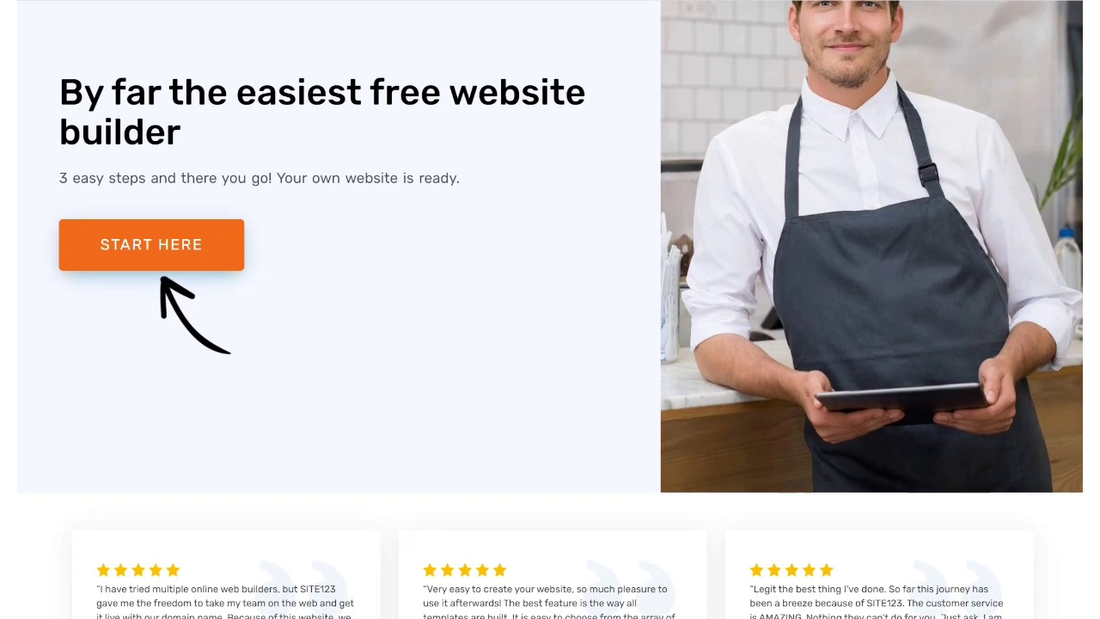
{"action": "scroll", "coordinate": [550, 309], "scroll_direction": "up", "scroll_amount": 1}
{"action": "scroll", "coordinate": [550, 310], "scroll_direction": "down", "scroll_amount": 1}
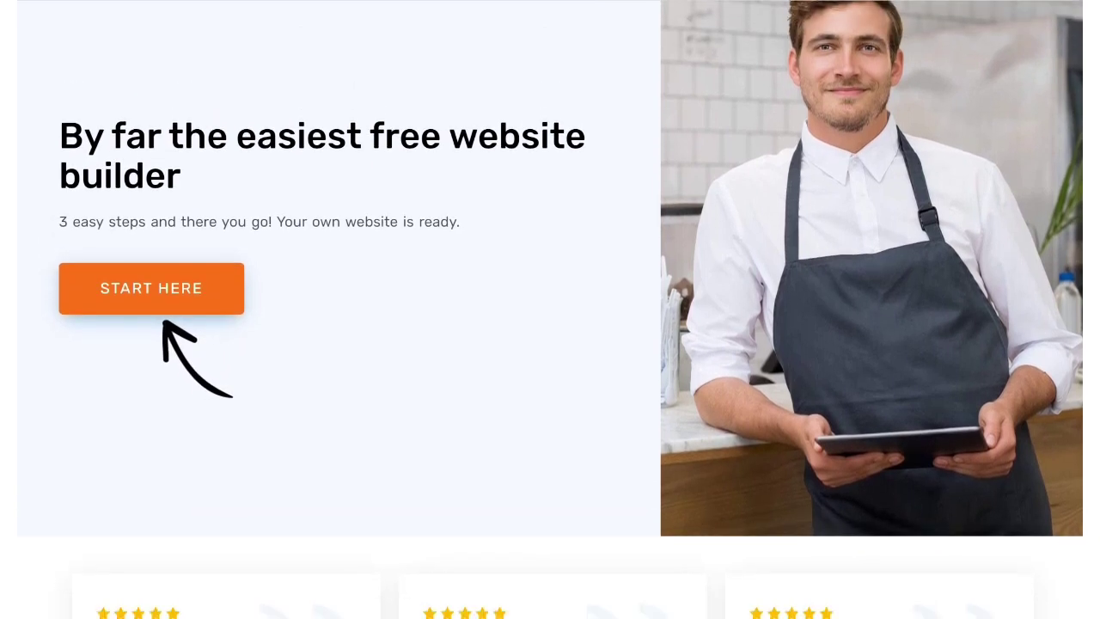
{"action": "scroll", "coordinate": [550, 309], "scroll_direction": "up", "scroll_amount": 1}
{"action": "scroll", "coordinate": [550, 310], "scroll_direction": "up", "scroll_amount": 1}
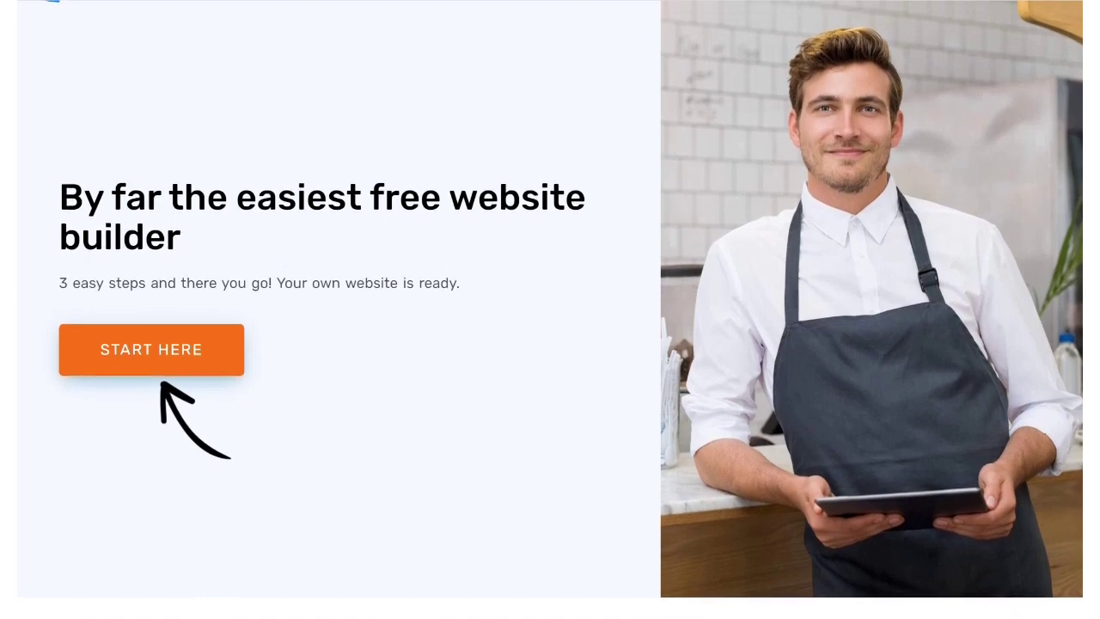
{"action": "scroll", "coordinate": [550, 309], "scroll_direction": "down", "scroll_amount": 1}
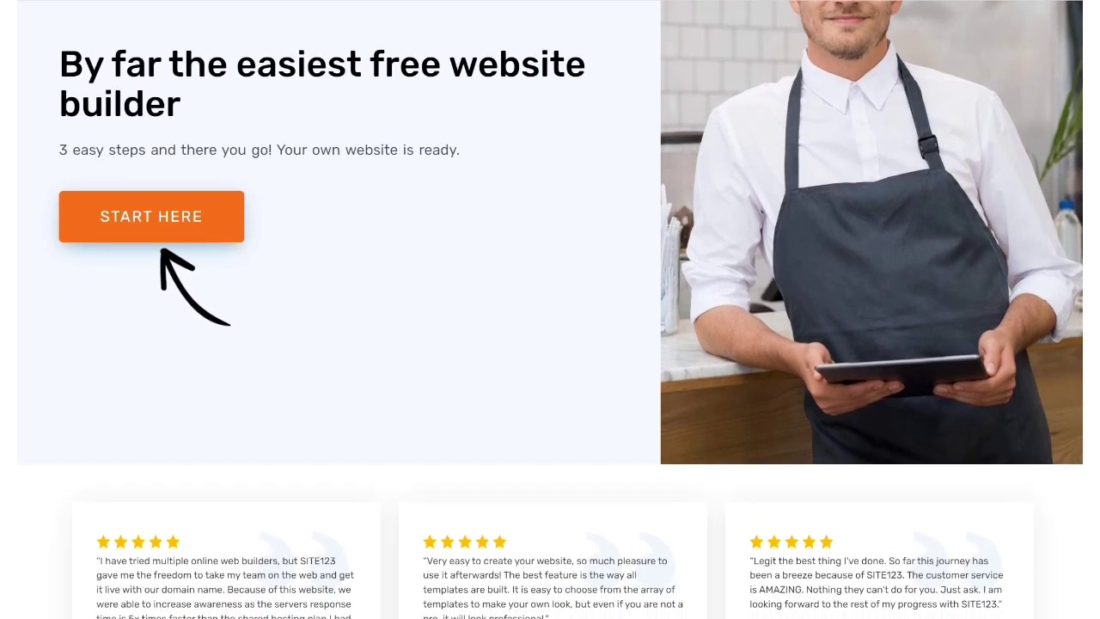
Step: Start building a new site, choosing Website as the type and Business as the category
{"action": "left_click", "coordinate": [188, 219]}
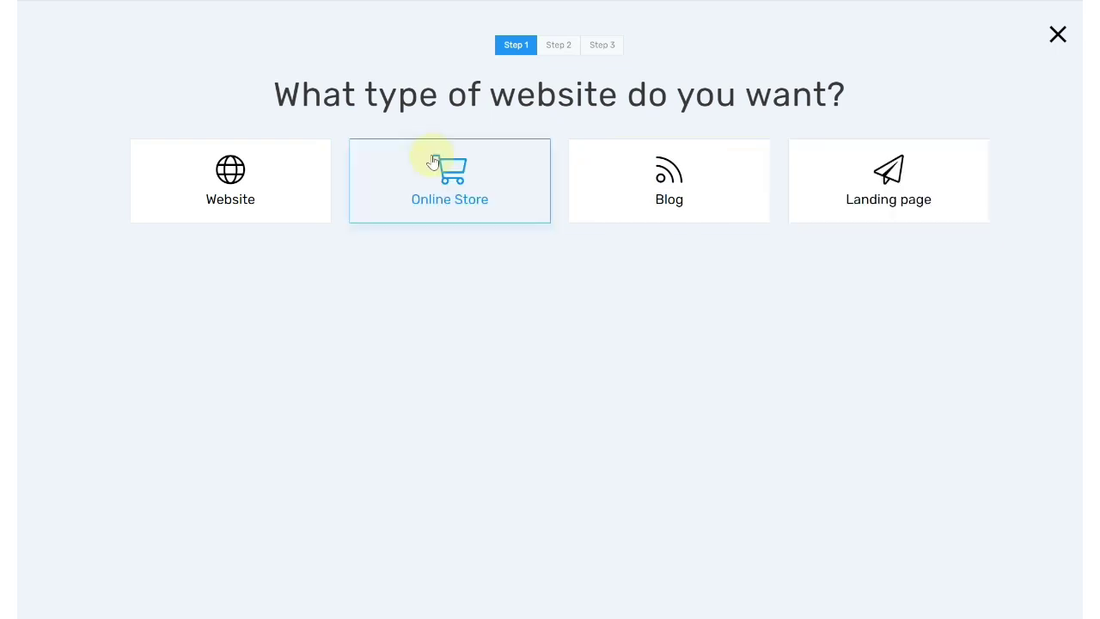
{"action": "left_click", "coordinate": [277, 195]}
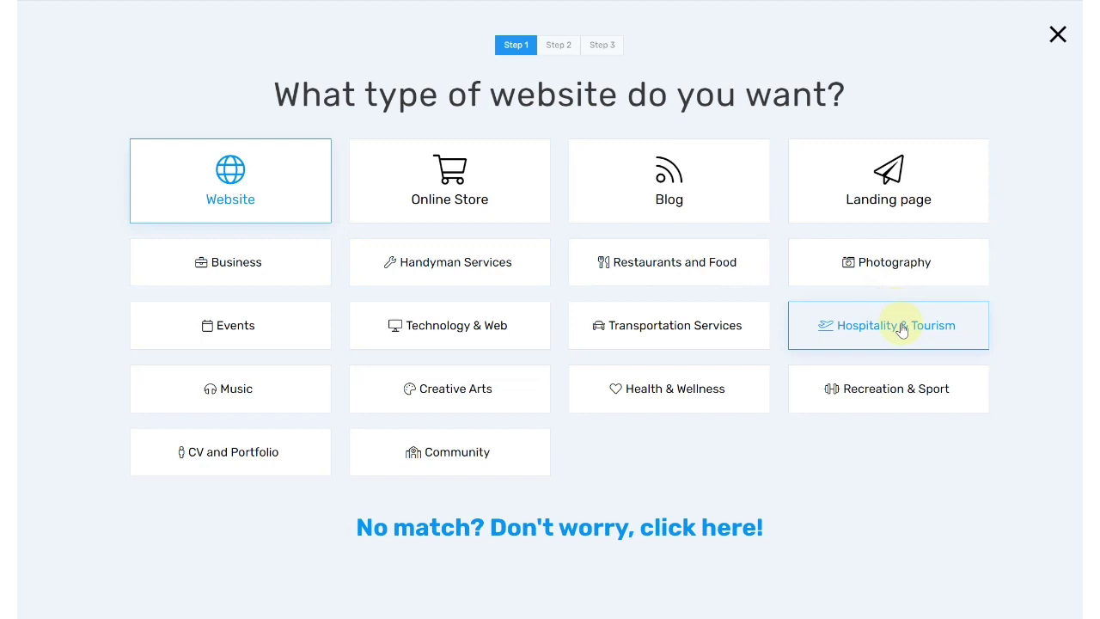
{"action": "left_click", "coordinate": [214, 268]}
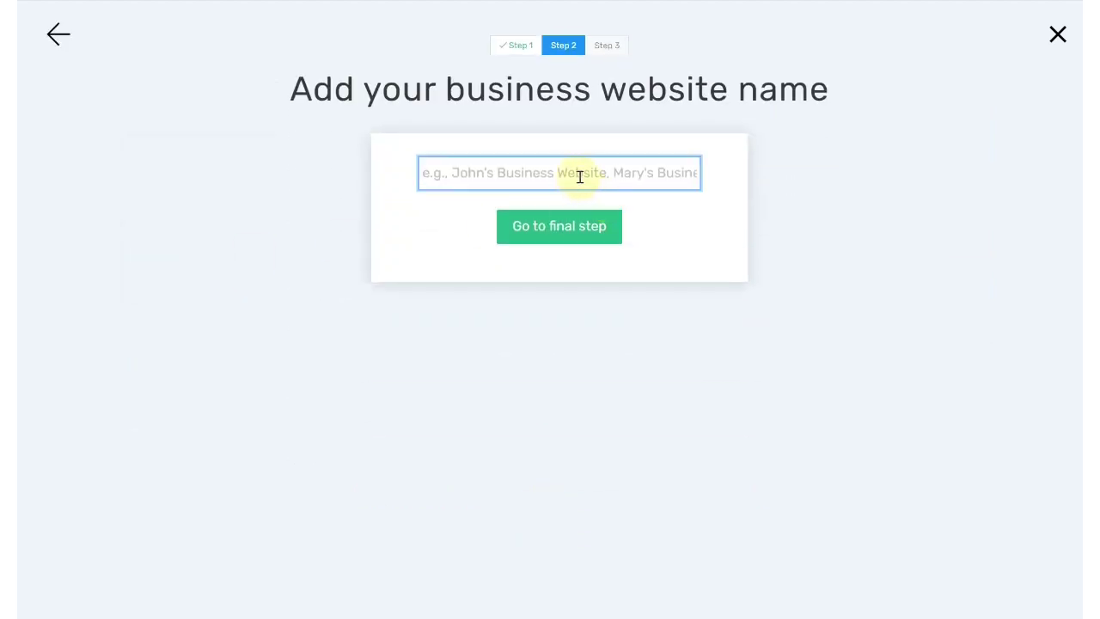
Step: Name the business website "webdesign" and continue to the final step
{"action": "left_click", "coordinate": [580, 177]}
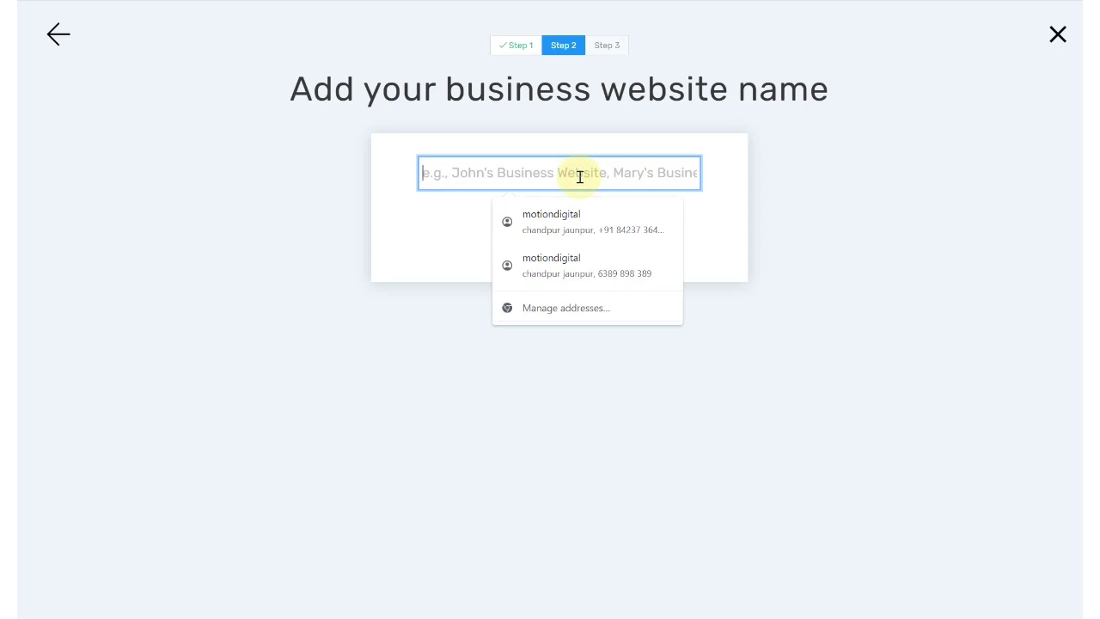
{"action": "type", "text": "web"}
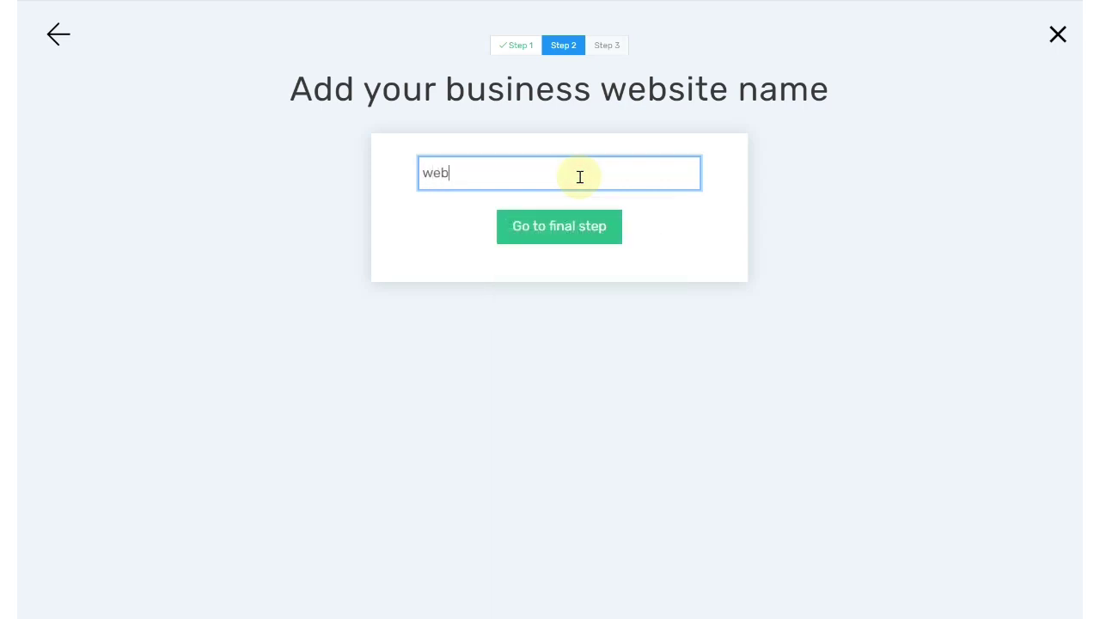
{"action": "type", "text": "designn"}
{"action": "key", "text": "BackSpace"}
{"action": "left_click", "coordinate": [574, 228]}
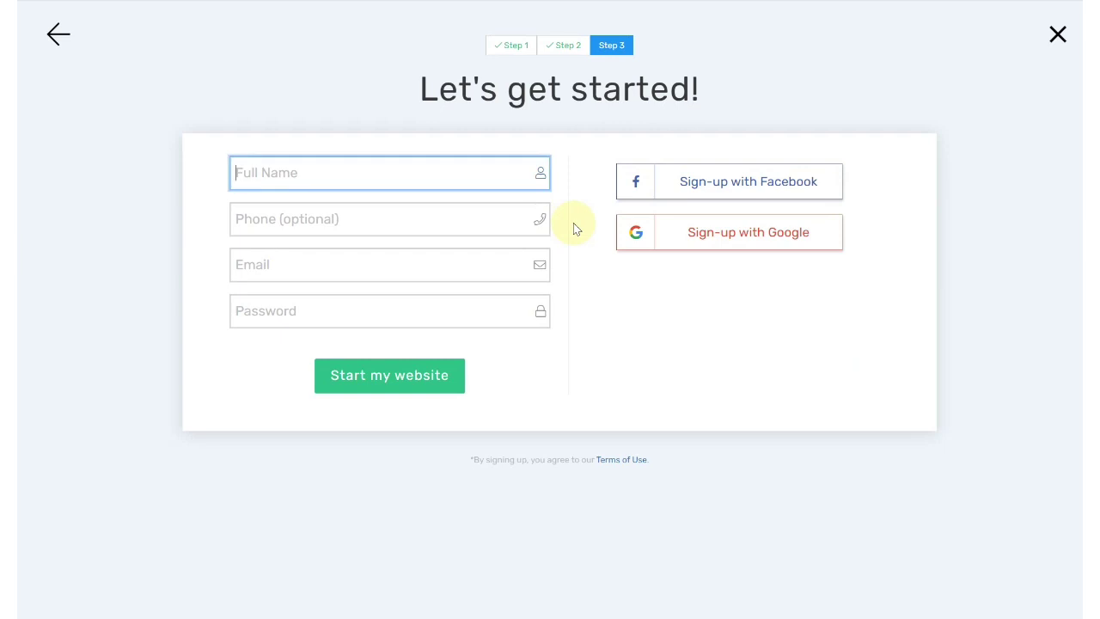
Step: Sign up with the existing Google account and dismiss the welcome video and the support chat message
{"action": "left_click", "coordinate": [756, 242]}
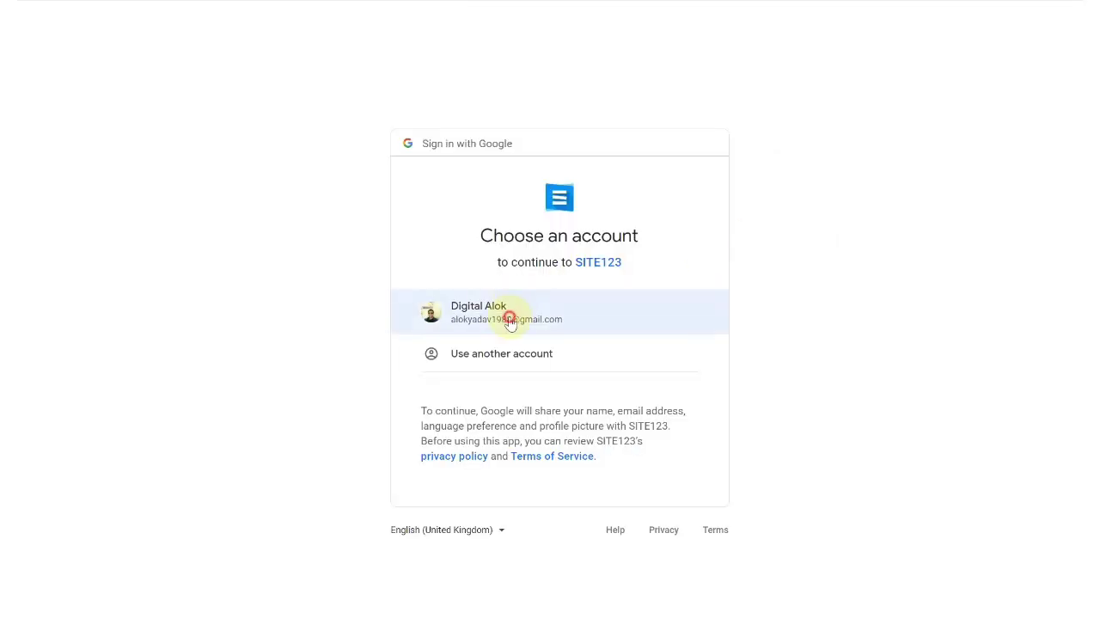
{"action": "left_click", "coordinate": [511, 320]}
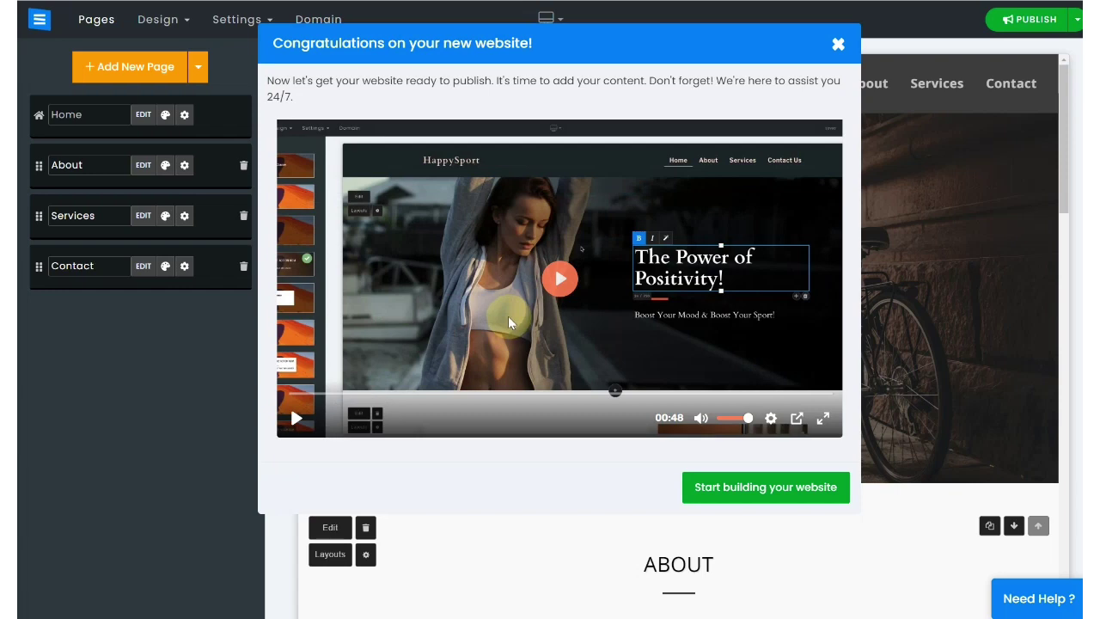
{"action": "left_click", "coordinate": [1064, 178]}
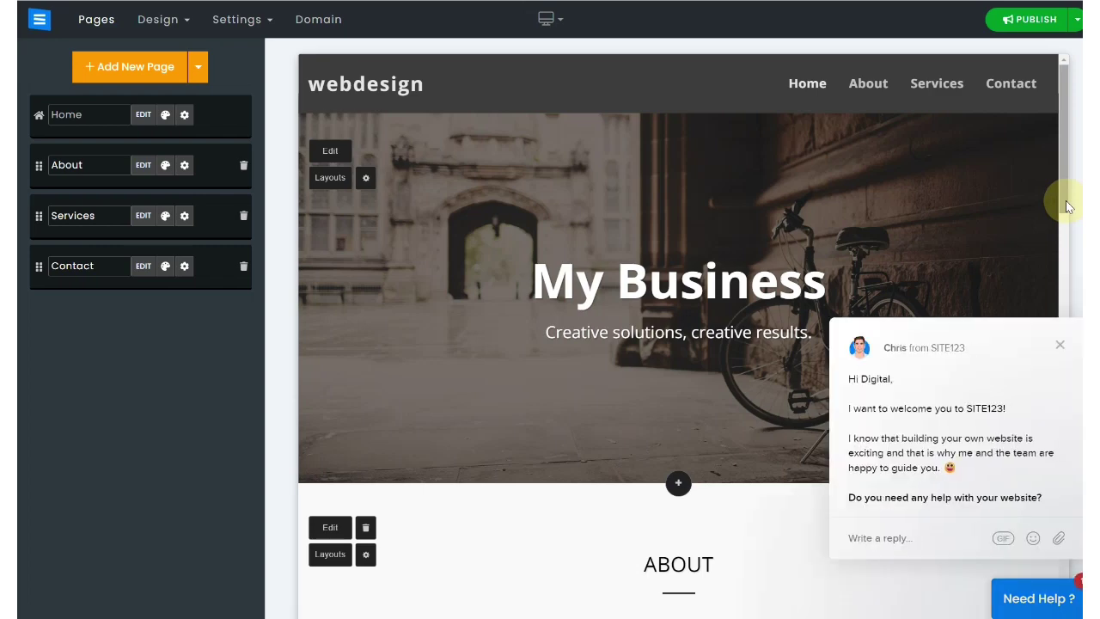
{"action": "left_click", "coordinate": [1060, 345]}
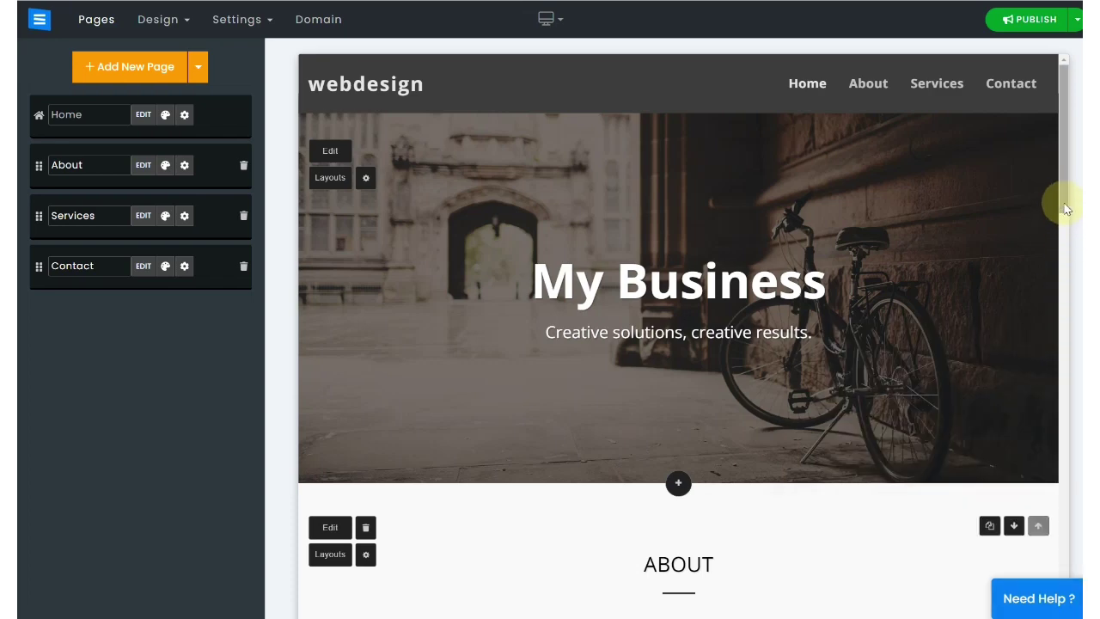
Step: Look through the sections of the generated website, from the home banner down to Contact and back
{"action": "mouse_move", "coordinate": [1066, 203]}
{"action": "left_mouse_down"}
{"action": "mouse_move", "coordinate": [1070, 266]}
{"action": "mouse_move", "coordinate": [1073, 204]}
{"action": "left_mouse_up"}
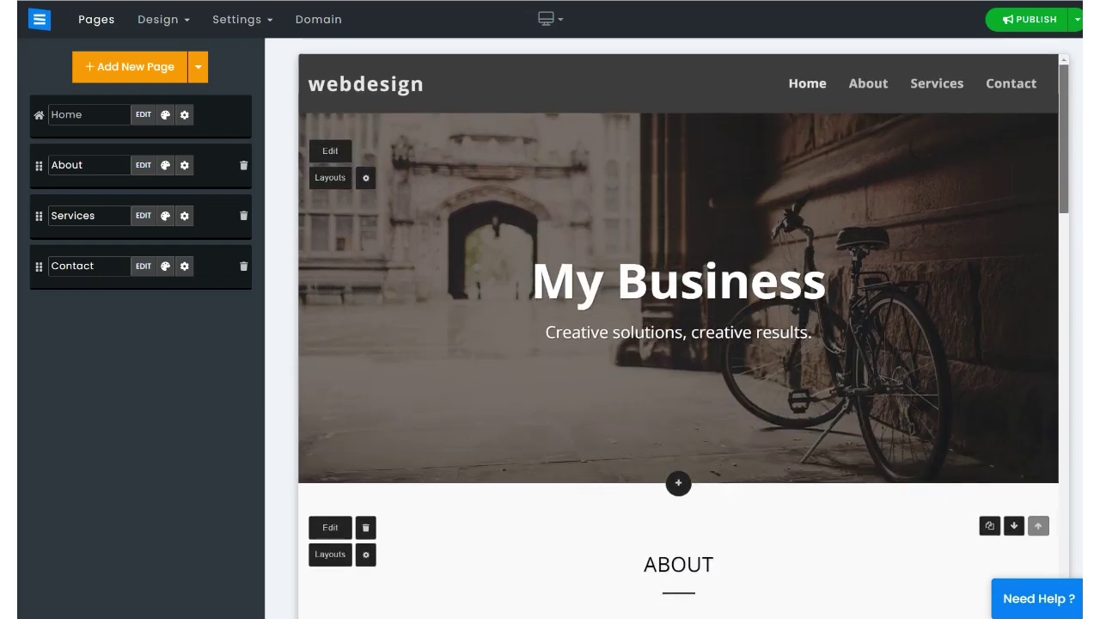
{"action": "scroll", "coordinate": [1065, 371], "scroll_direction": "down", "scroll_amount": 10}
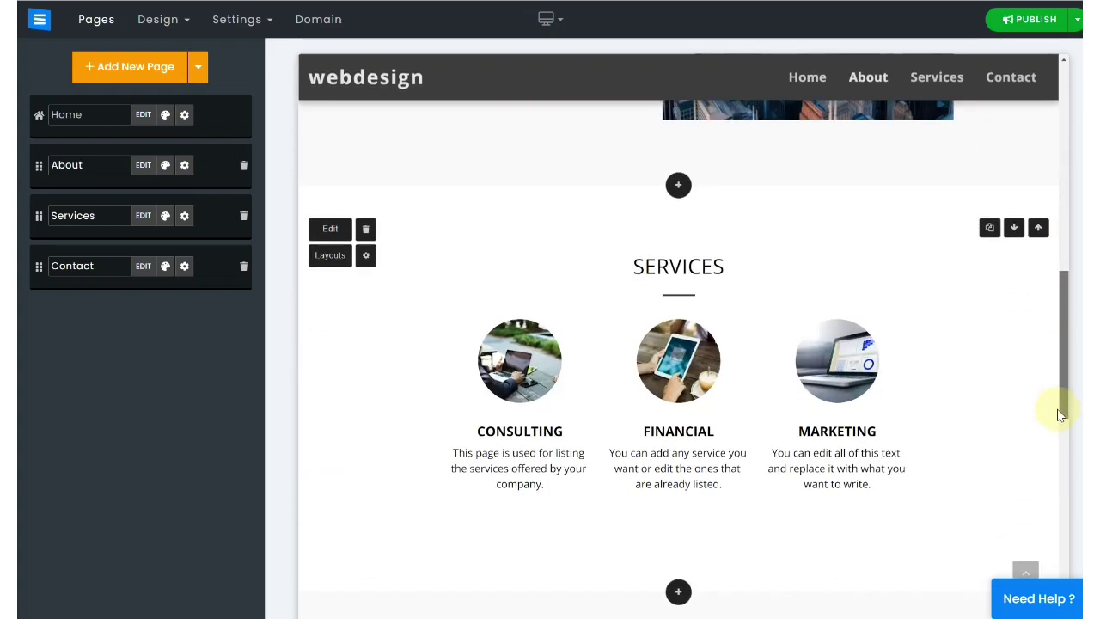
{"action": "scroll", "coordinate": [1047, 503], "scroll_direction": "down", "scroll_amount": 7}
{"action": "scroll", "coordinate": [1046, 501], "scroll_direction": "up", "scroll_amount": 8}
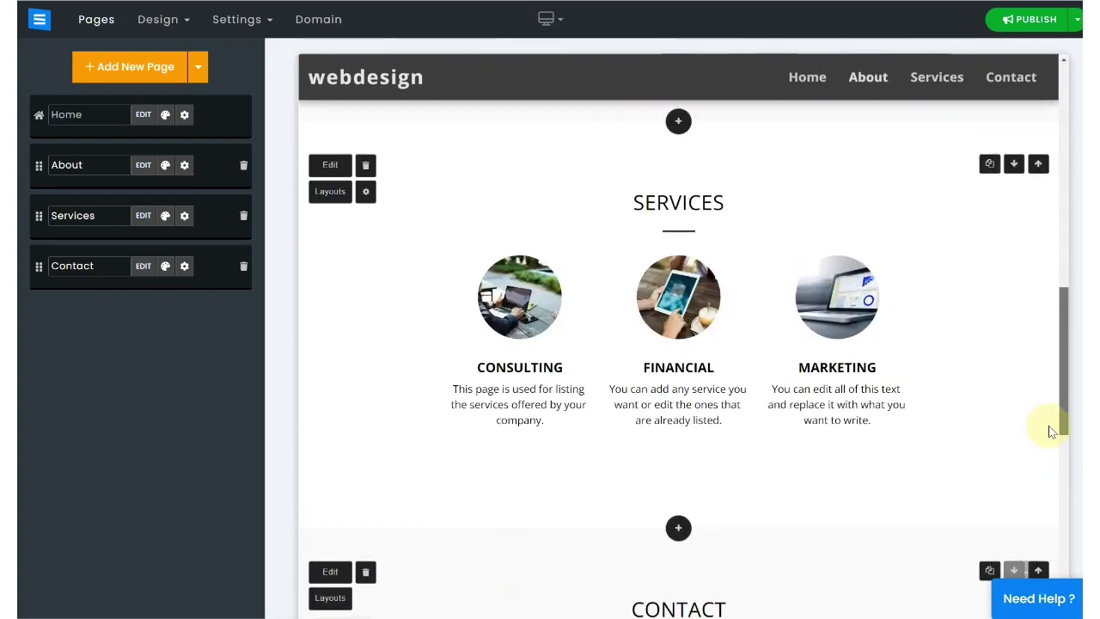
{"action": "scroll", "coordinate": [1053, 432], "scroll_direction": "up", "scroll_amount": 10}
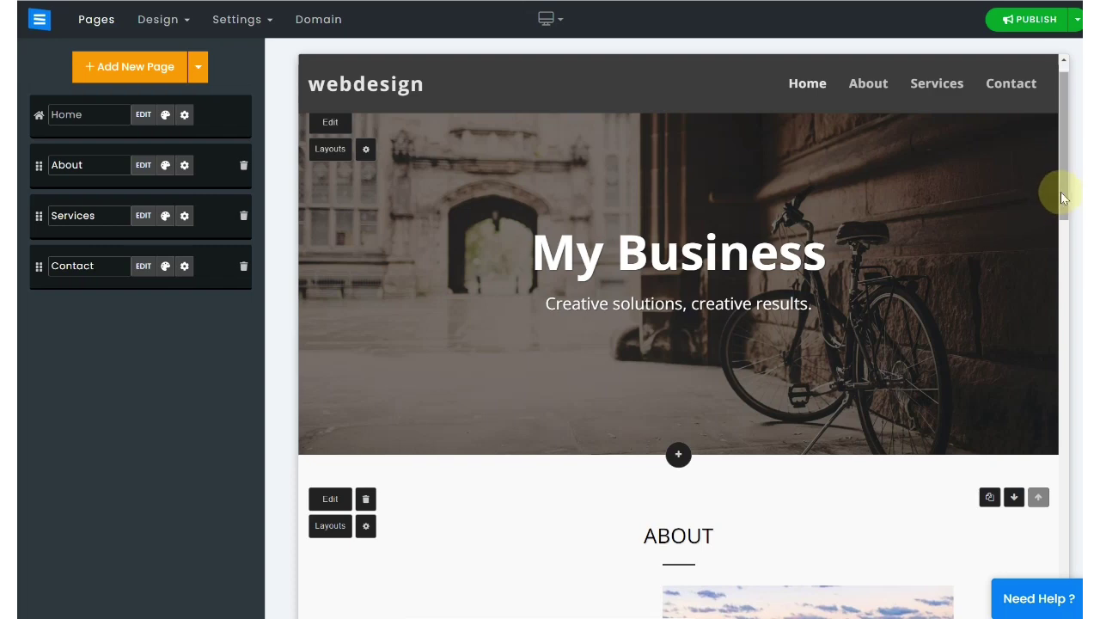
{"action": "left_click_drag", "start_coordinate": [1061, 191], "coordinate": [1036, 182]}
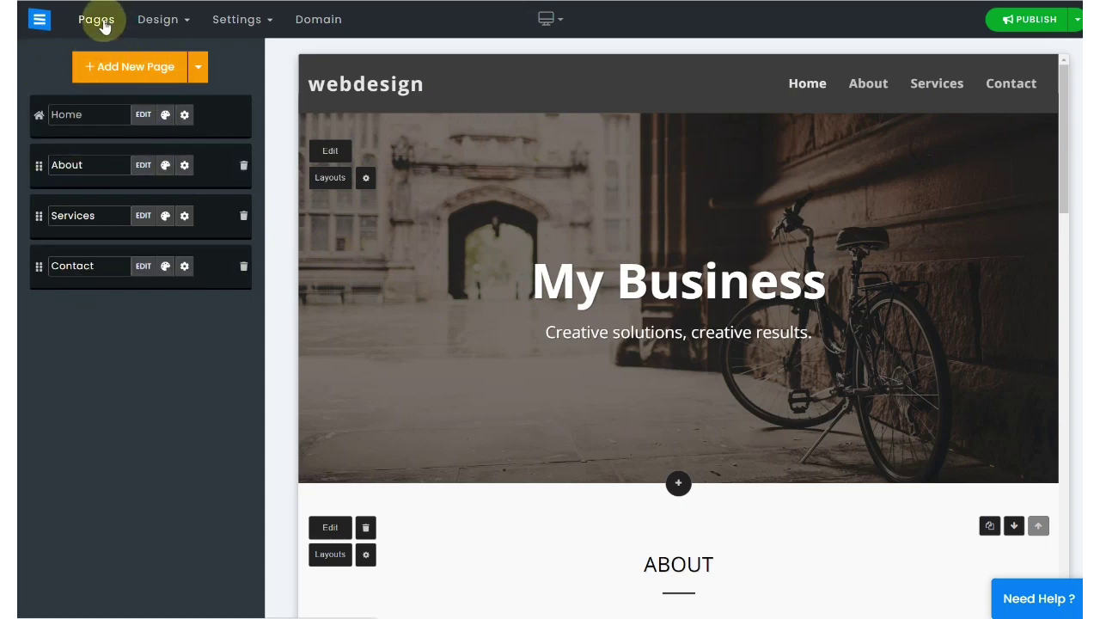
{"action": "left_click", "coordinate": [178, 31]}
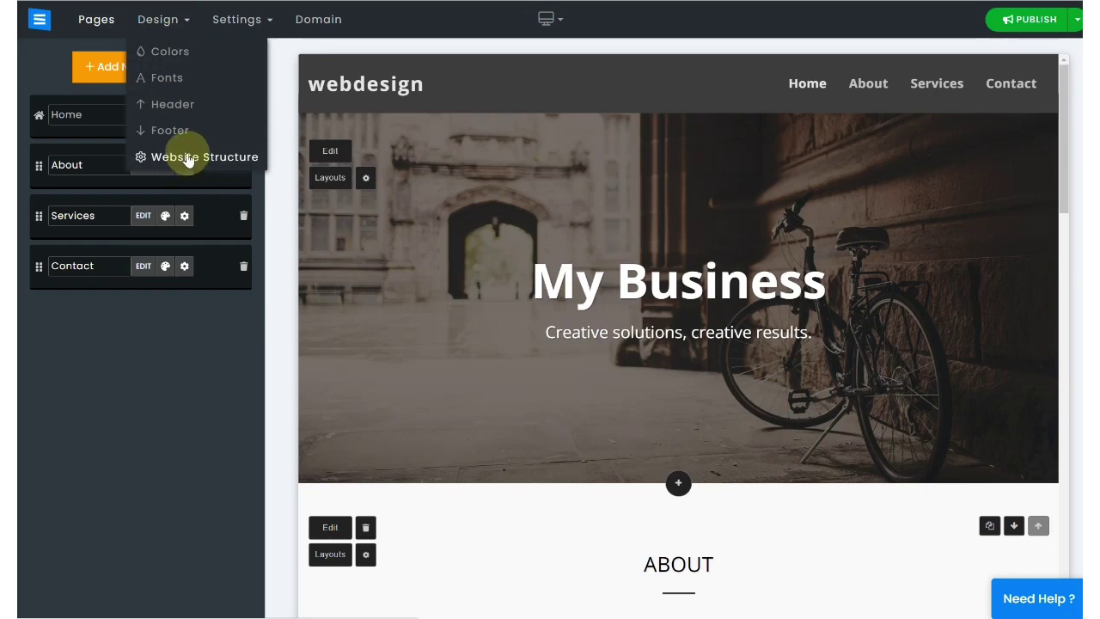
{"action": "left_click", "coordinate": [246, 22]}
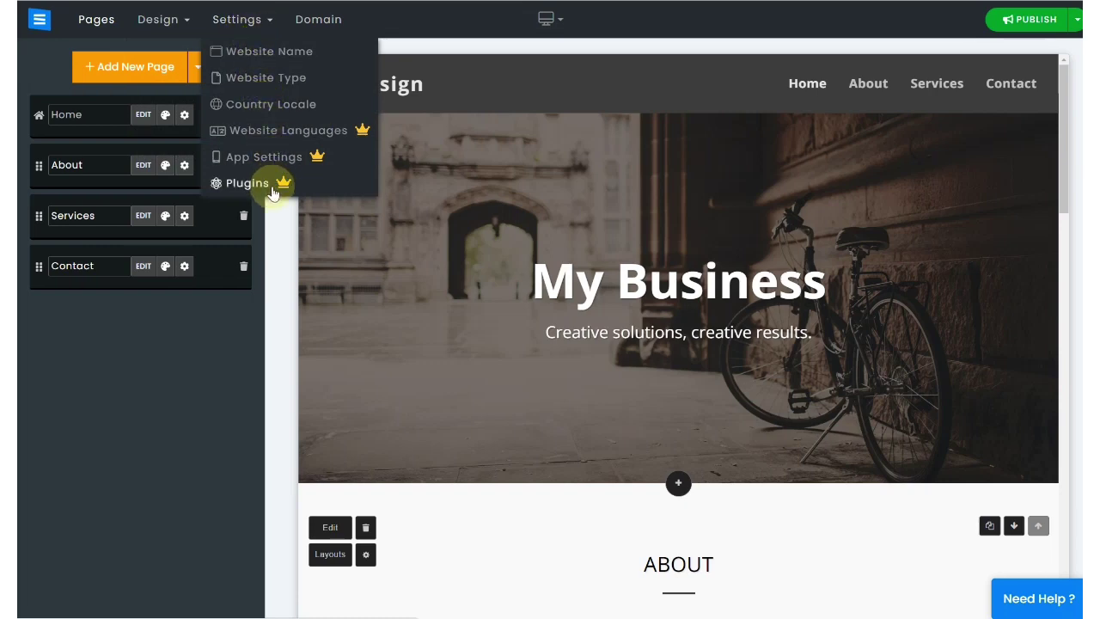
{"action": "mouse_move", "coordinate": [363, 135]}
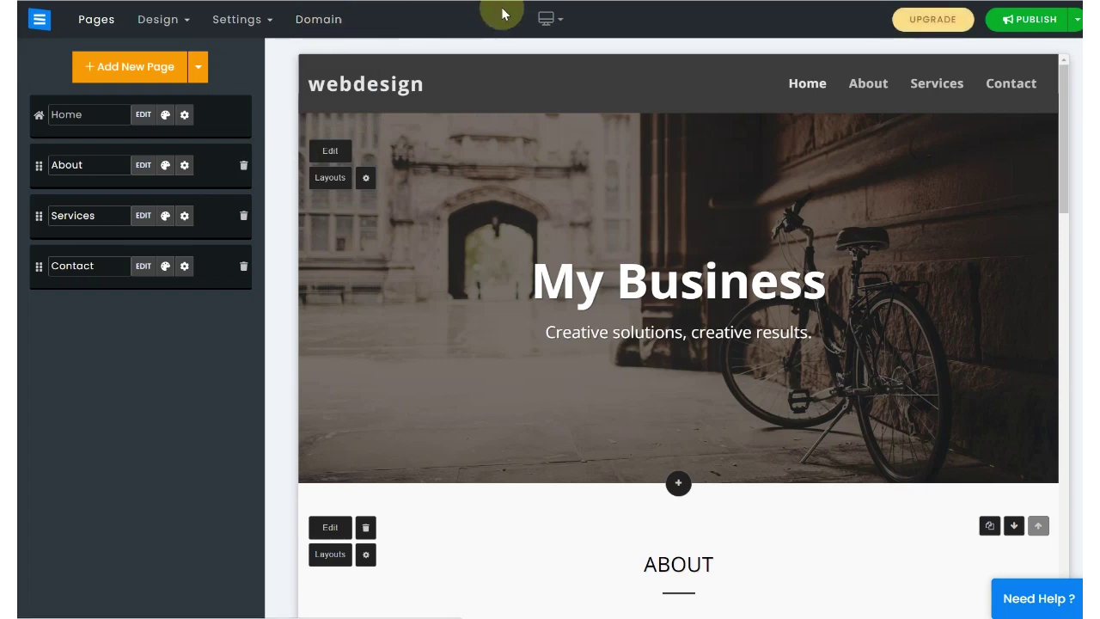
Step: Preview the website in the Mobile view, check its banner and About section, and return to the Desktop view
{"action": "mouse_move", "coordinate": [554, 26]}
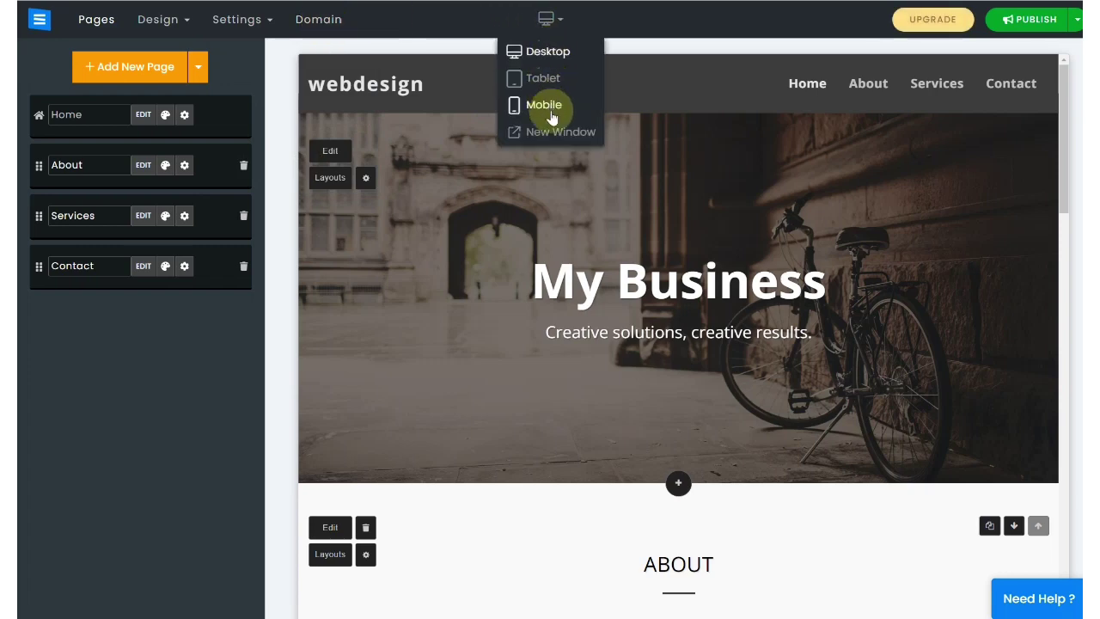
{"action": "left_click", "coordinate": [569, 52]}
{"action": "left_click", "coordinate": [561, 26]}
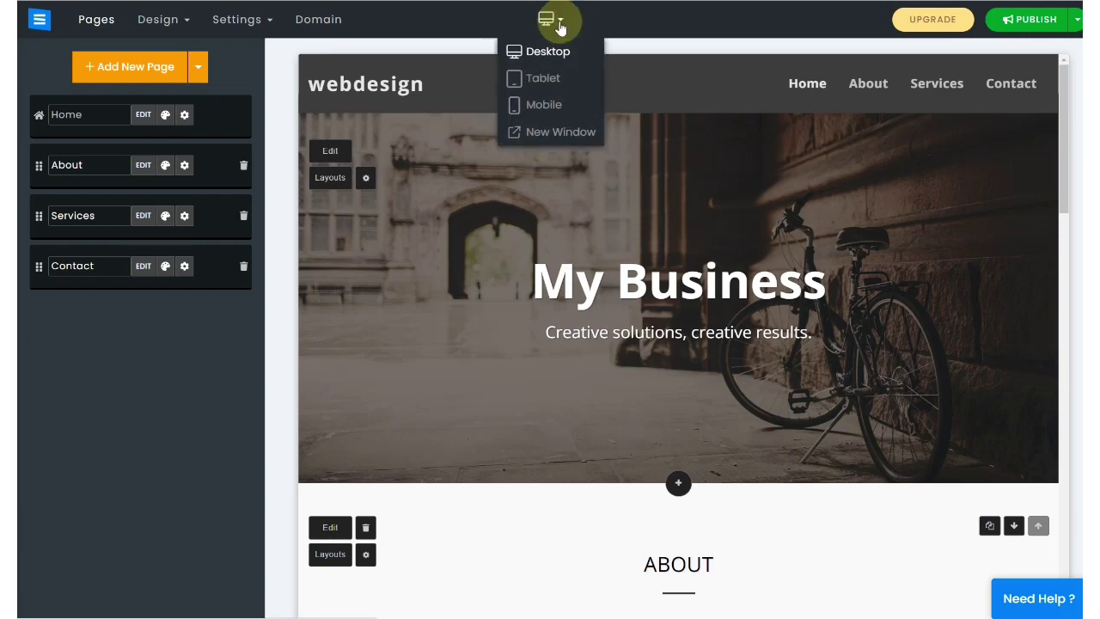
{"action": "left_click", "coordinate": [533, 104]}
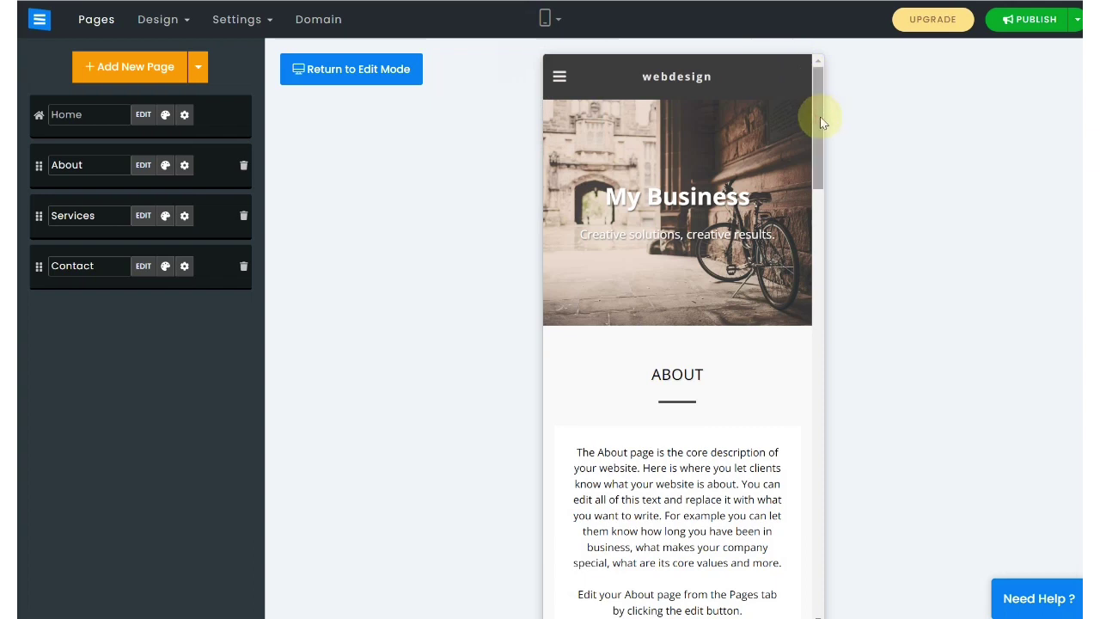
{"action": "left_click_drag", "start_coordinate": [821, 121], "coordinate": [815, 134]}
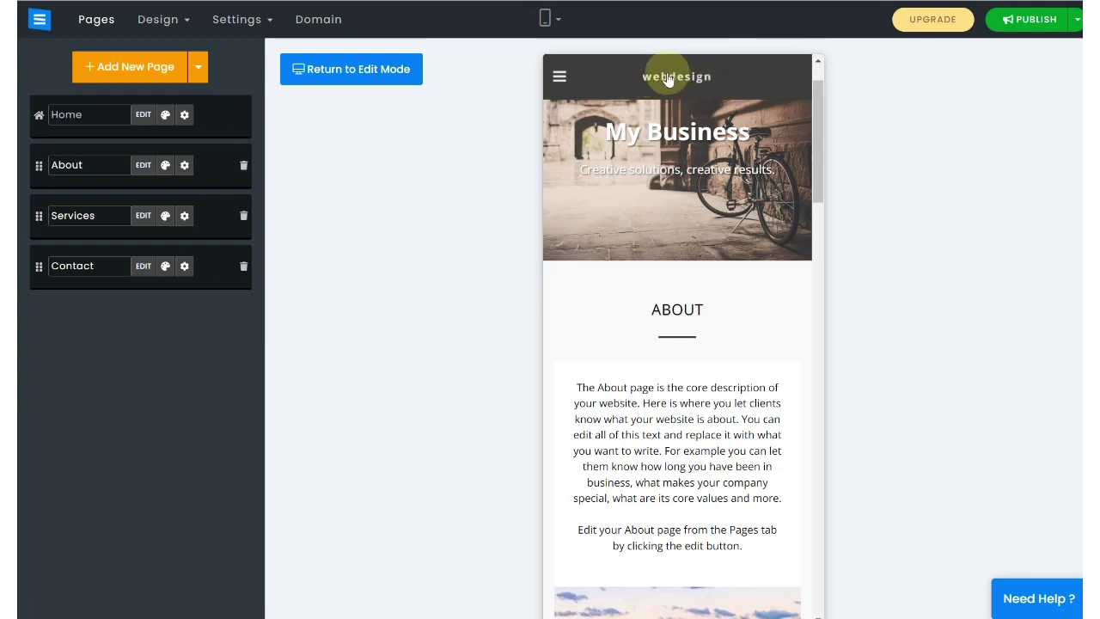
{"action": "left_click_drag", "start_coordinate": [814, 119], "coordinate": [807, 147]}
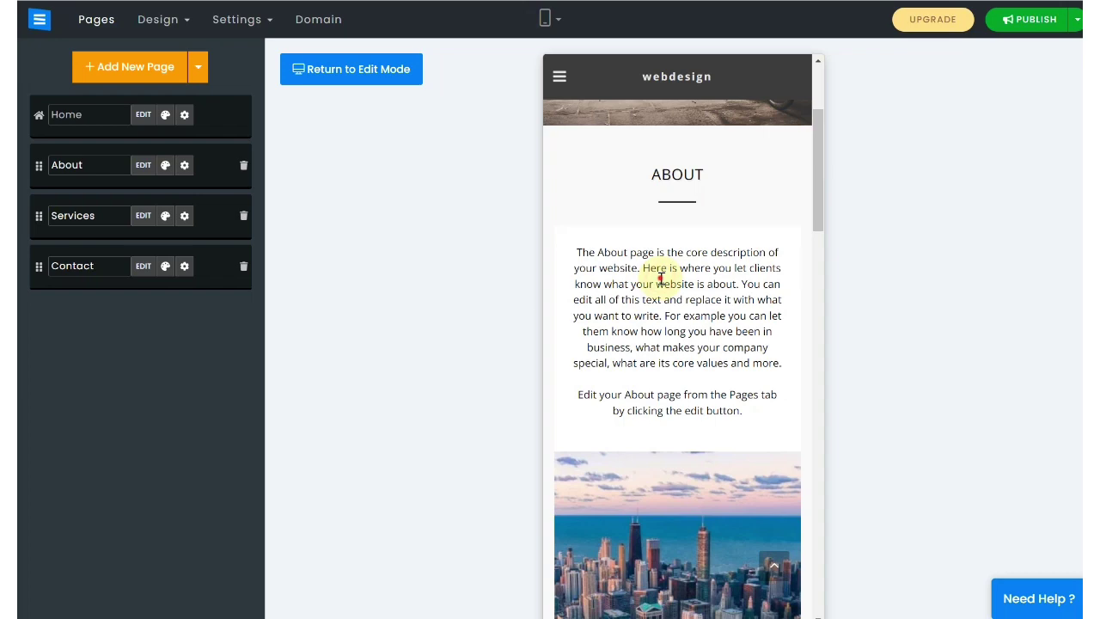
{"action": "left_click_drag", "start_coordinate": [822, 197], "coordinate": [842, 155]}
{"action": "left_click", "coordinate": [553, 17]}
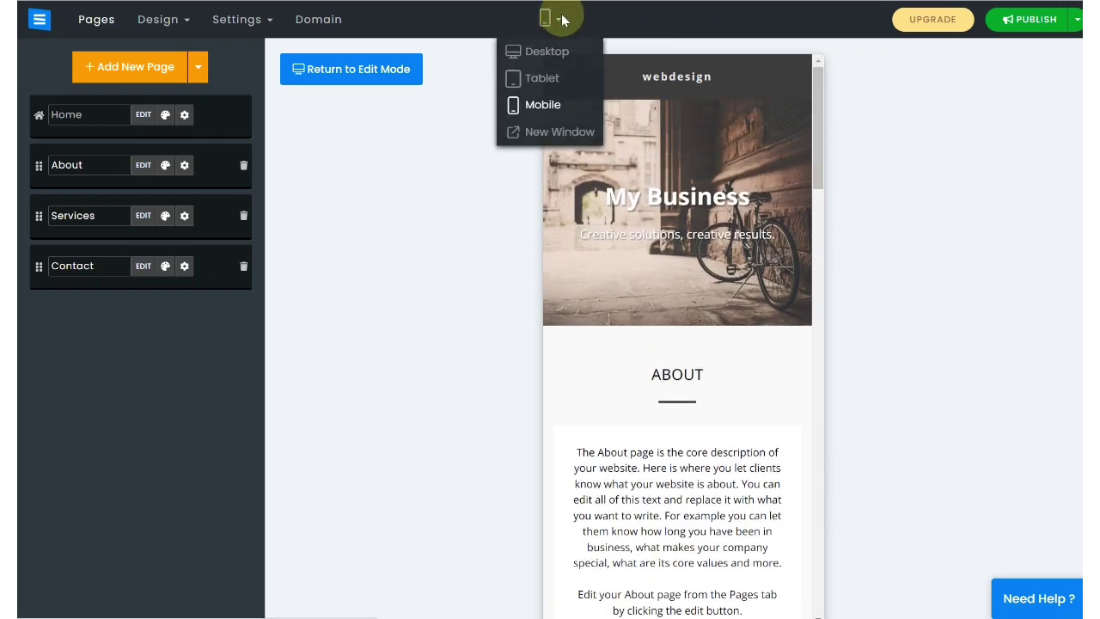
{"action": "left_click", "coordinate": [551, 51]}
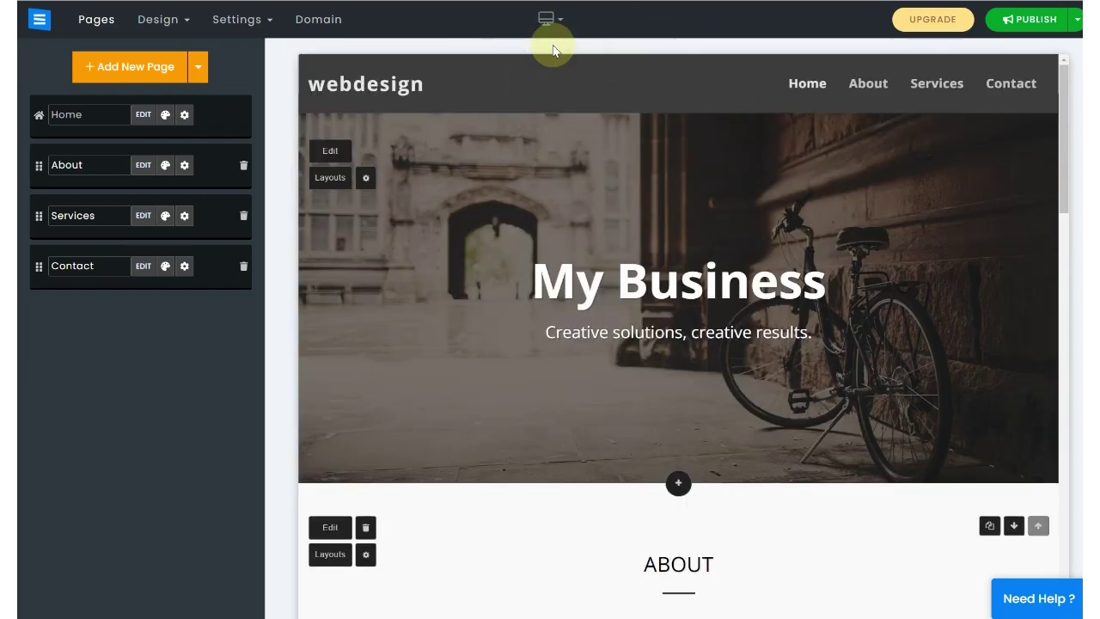
Step: Open the home banner for editing and search the image library for "website"
{"action": "left_click", "coordinate": [451, 218]}
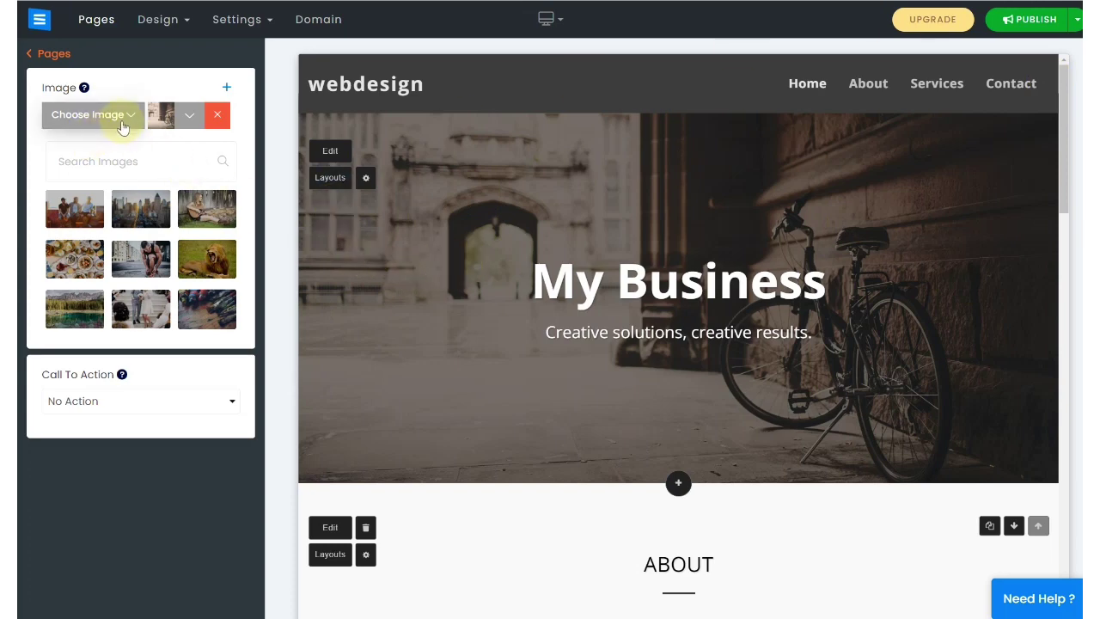
{"action": "left_click", "coordinate": [331, 155]}
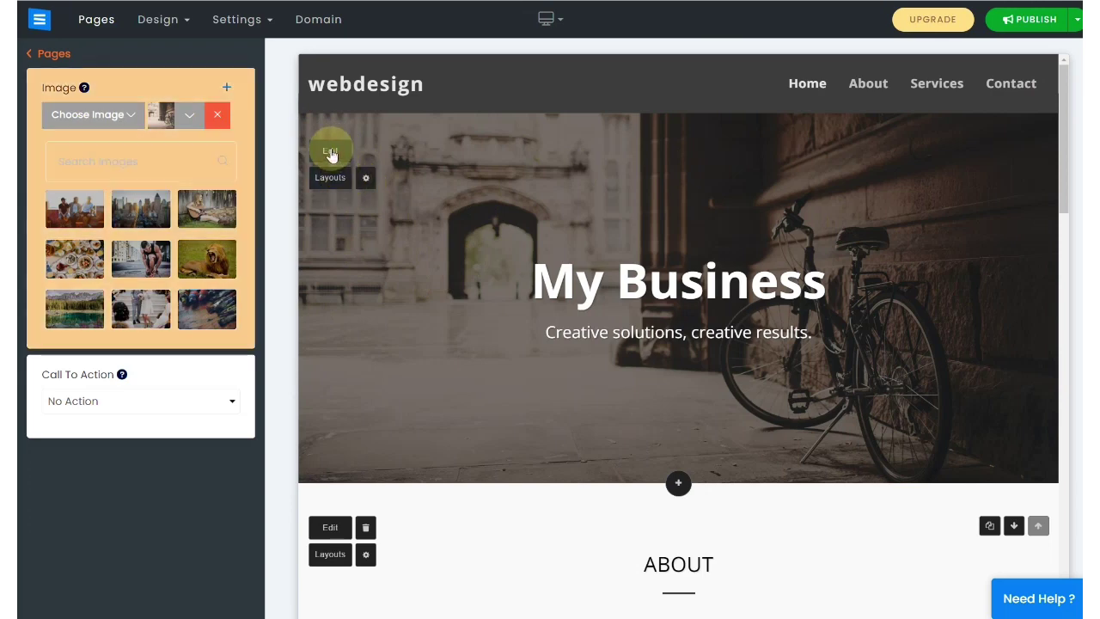
{"action": "left_click", "coordinate": [114, 161]}
{"action": "type", "text": "we"}
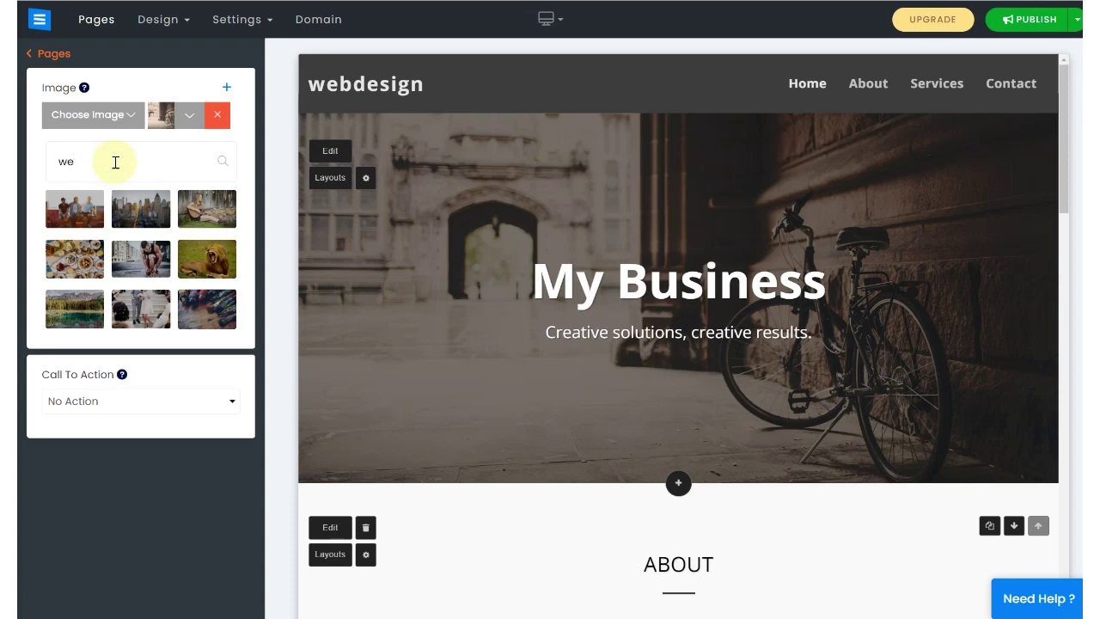
{"action": "type", "text": "bsite"}
{"action": "key", "text": "Return"}
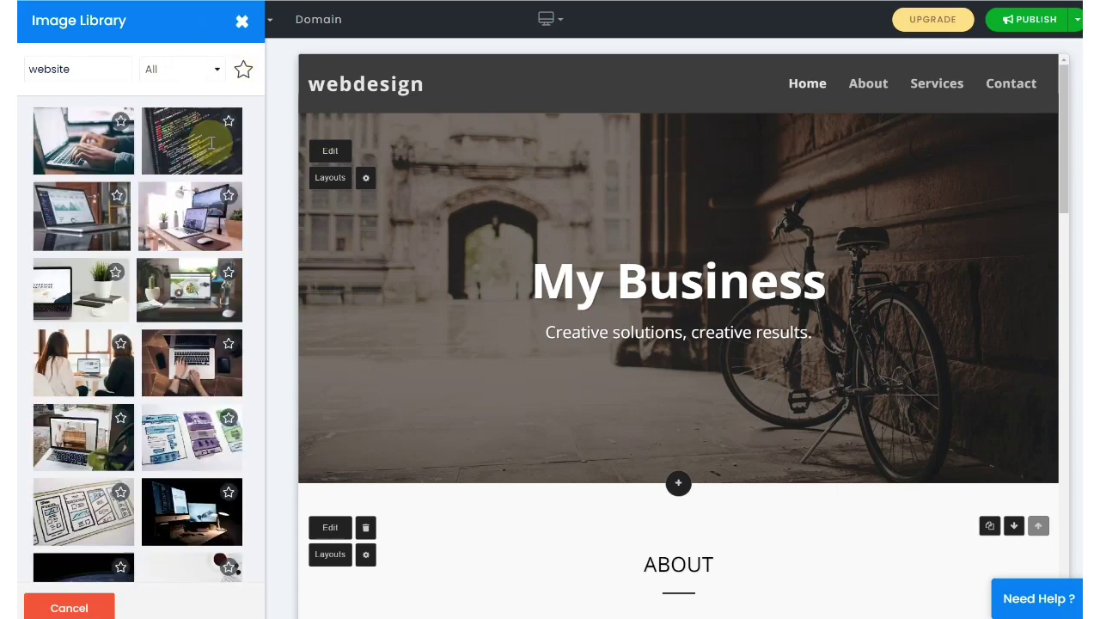
Step: Set the home banner background to the image of a laptop showing an analytics dashboard
{"action": "left_click", "coordinate": [90, 211]}
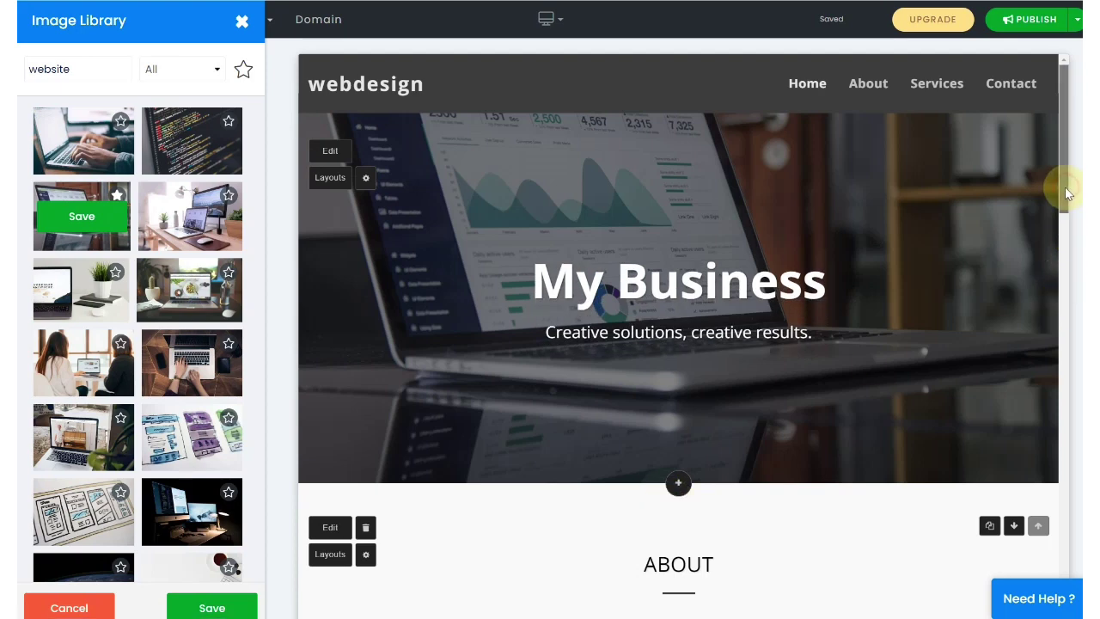
{"action": "scroll", "coordinate": [1060, 184], "scroll_direction": "down", "scroll_amount": 1}
{"action": "scroll", "coordinate": [938, 178], "scroll_direction": "up", "scroll_amount": 1}
Step: Select the home banner's My Business heading and its tagline to examine their text formatting options
{"action": "left_click", "coordinate": [95, 65]}
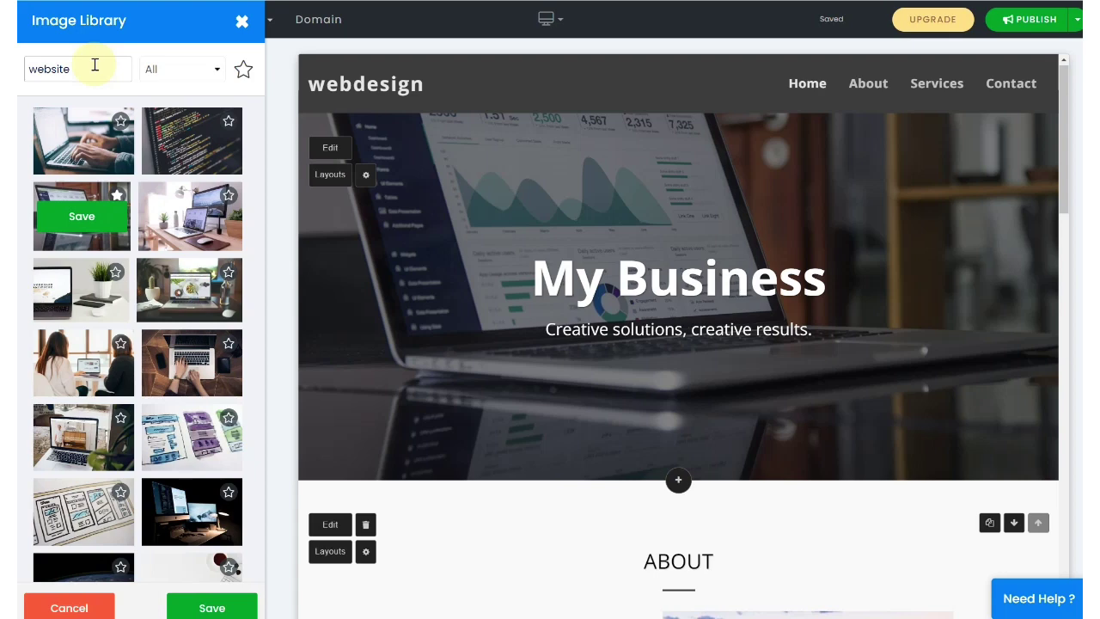
{"action": "left_click", "coordinate": [94, 65]}
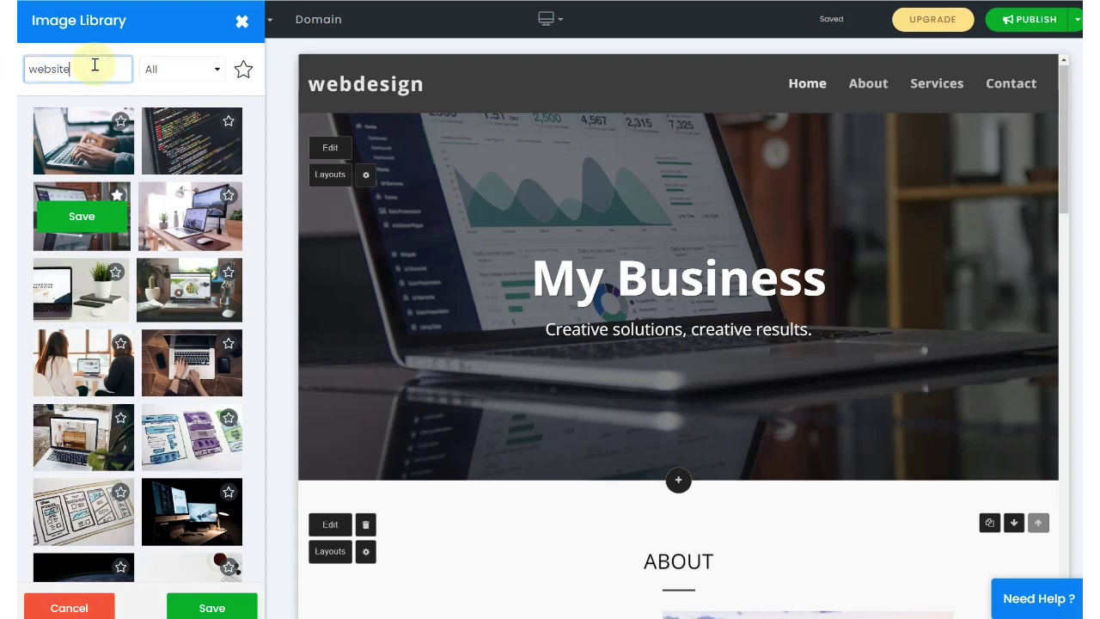
{"action": "left_click", "coordinate": [749, 262]}
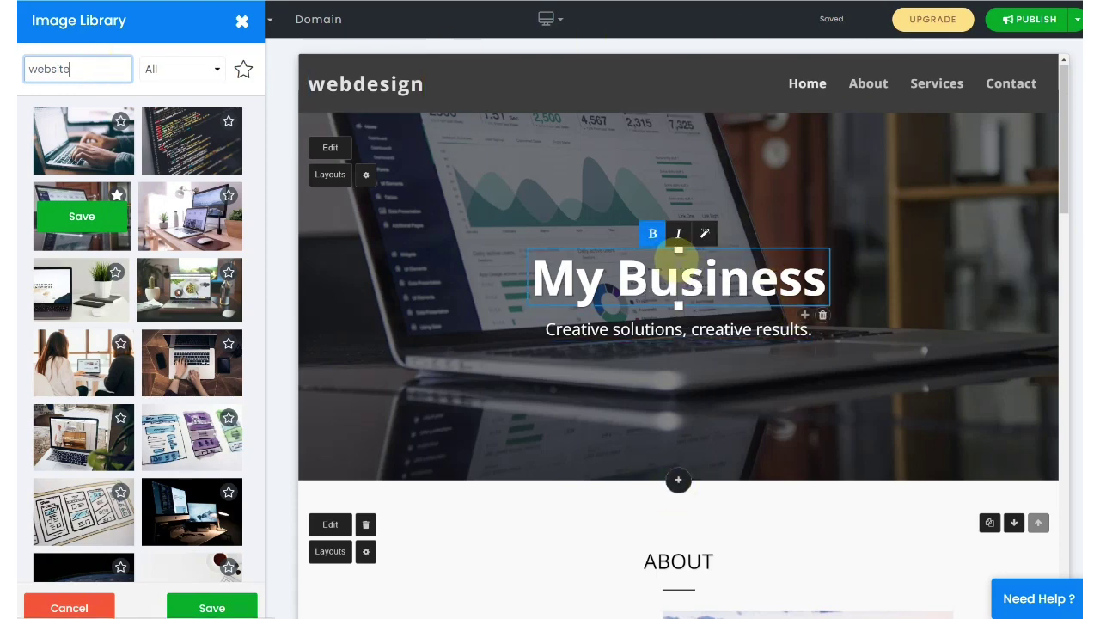
{"action": "left_click", "coordinate": [670, 282]}
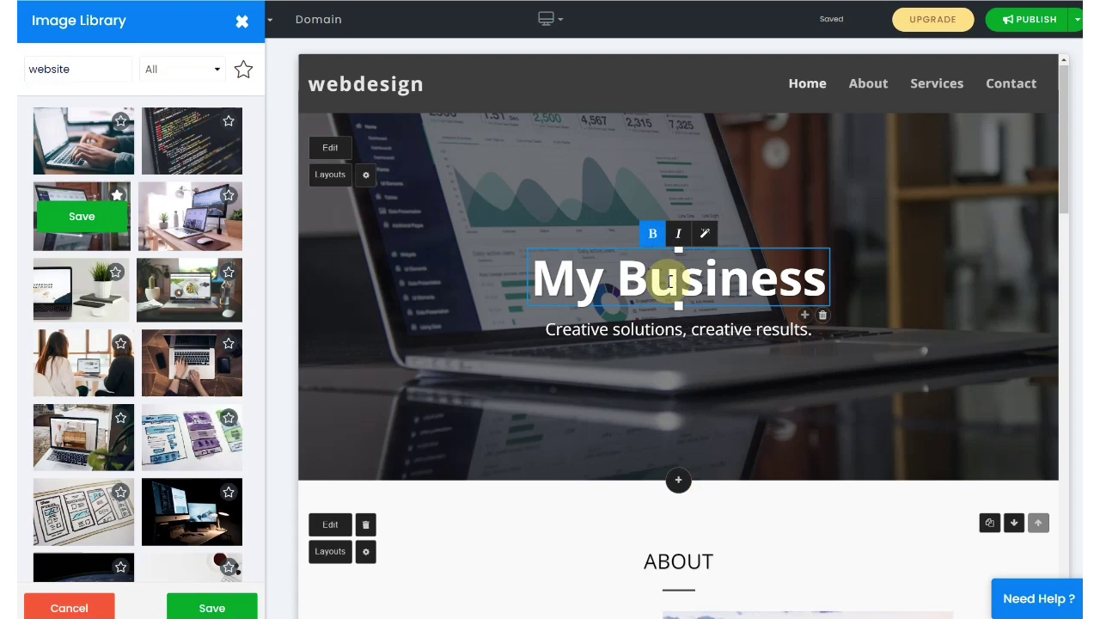
{"action": "left_click", "coordinate": [660, 331]}
{"action": "triple_click", "coordinate": [661, 331]}
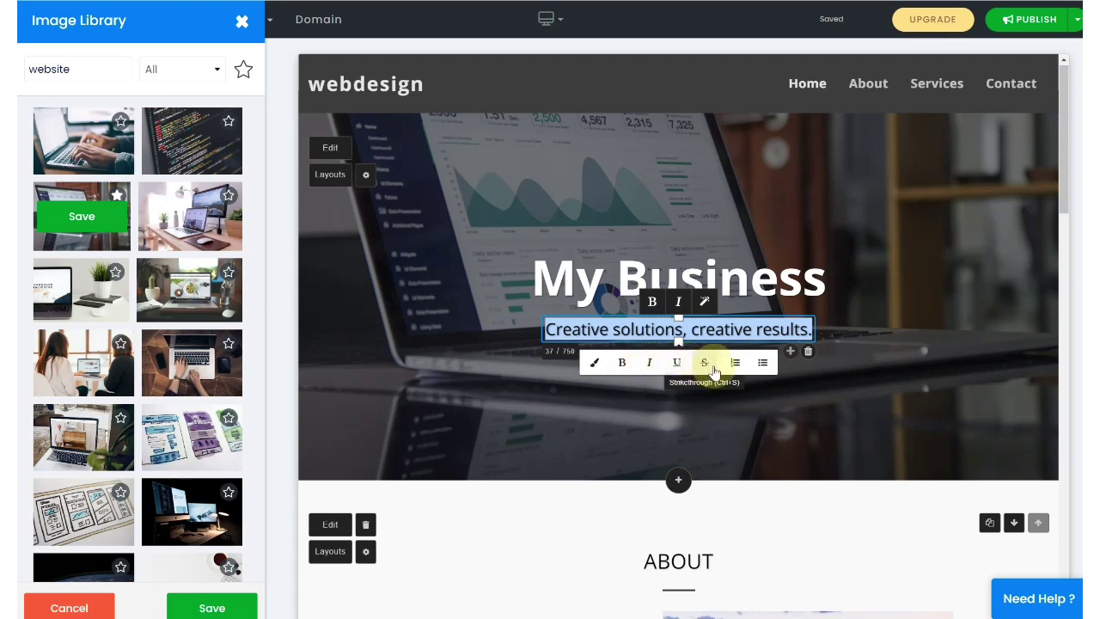
{"action": "left_click", "coordinate": [364, 330]}
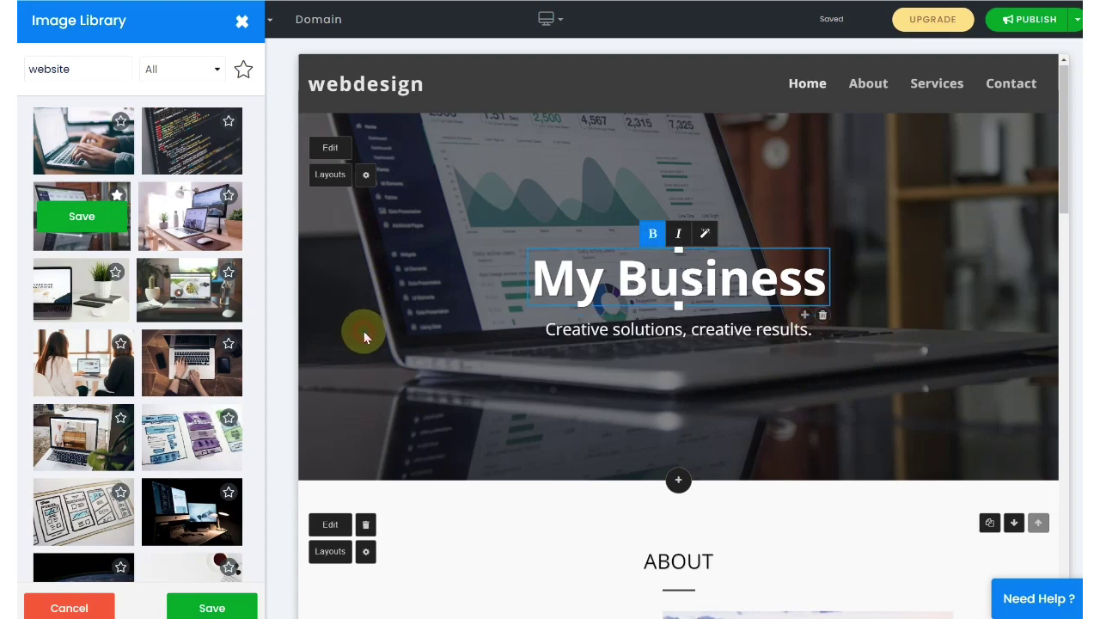
Step: Examine the home banner's layout settings, including the menu opacity choices, and close them without changes
{"action": "left_click", "coordinate": [367, 182]}
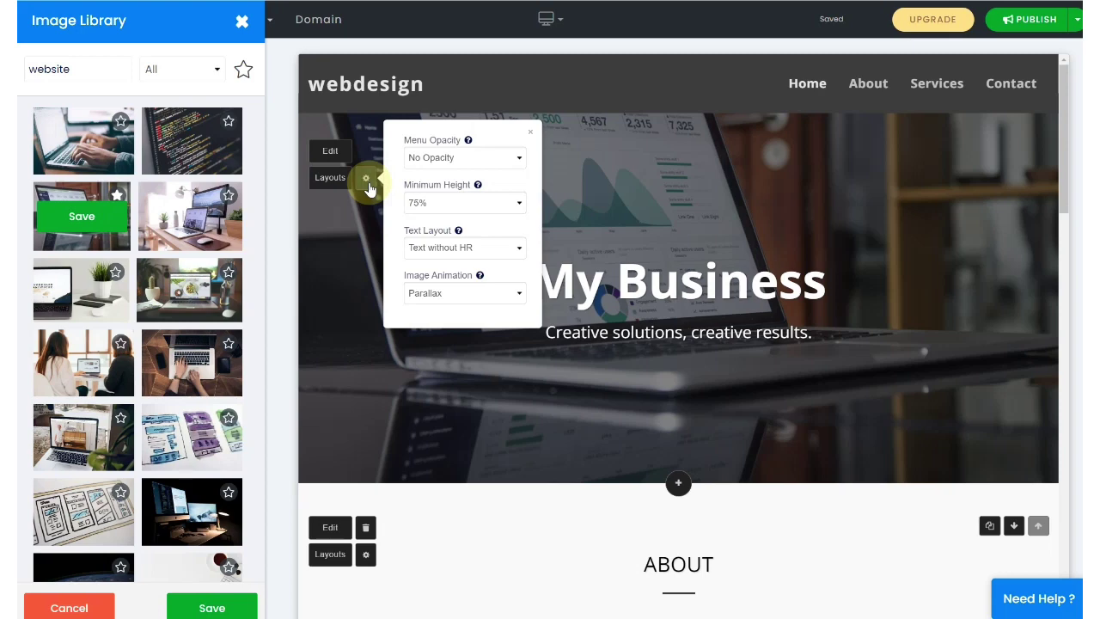
{"action": "left_click", "coordinate": [497, 159]}
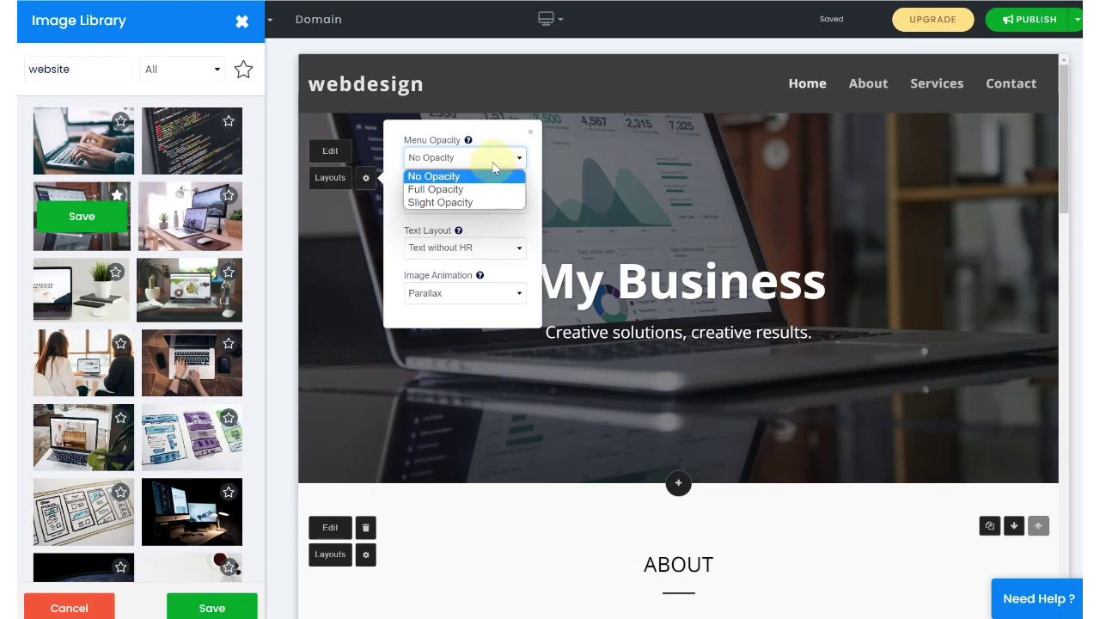
{"action": "left_click", "coordinate": [270, 264]}
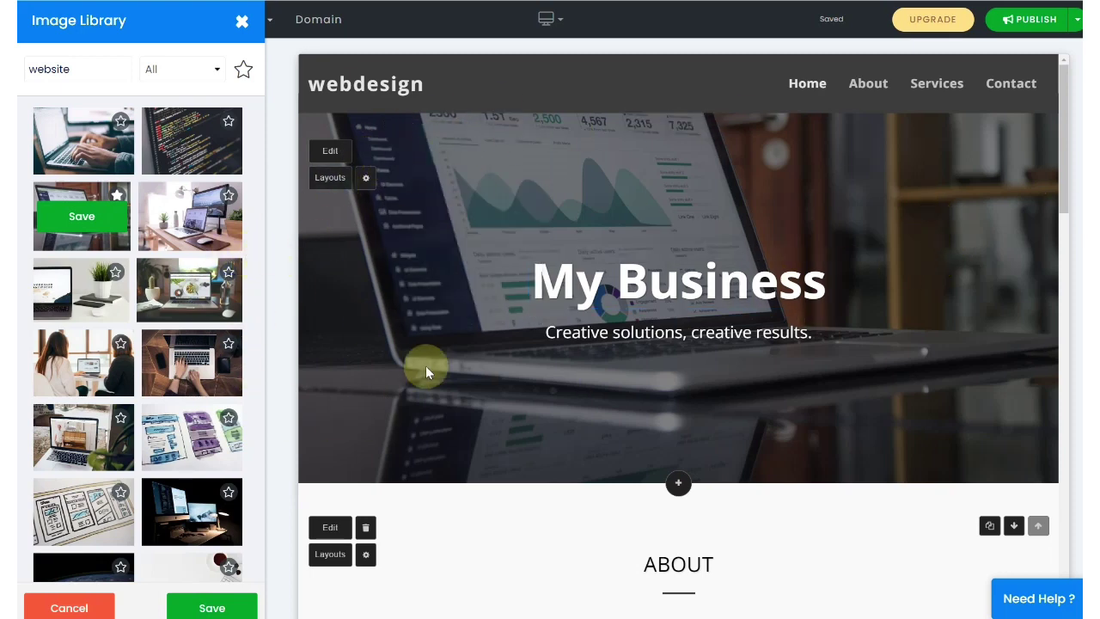
{"action": "left_click", "coordinate": [365, 182]}
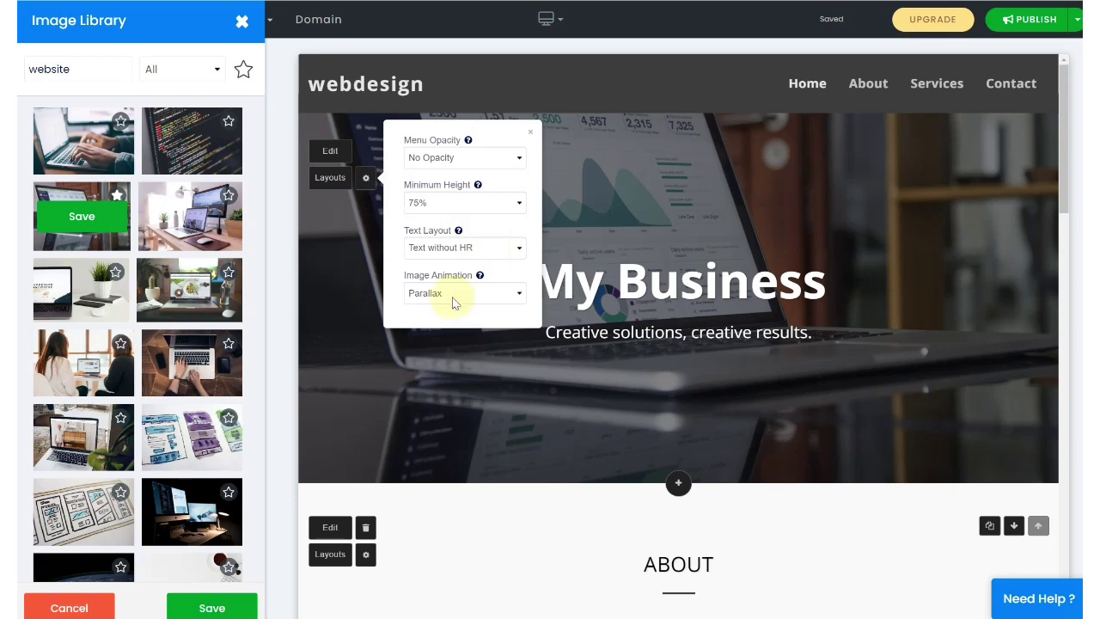
{"action": "left_click", "coordinate": [956, 213]}
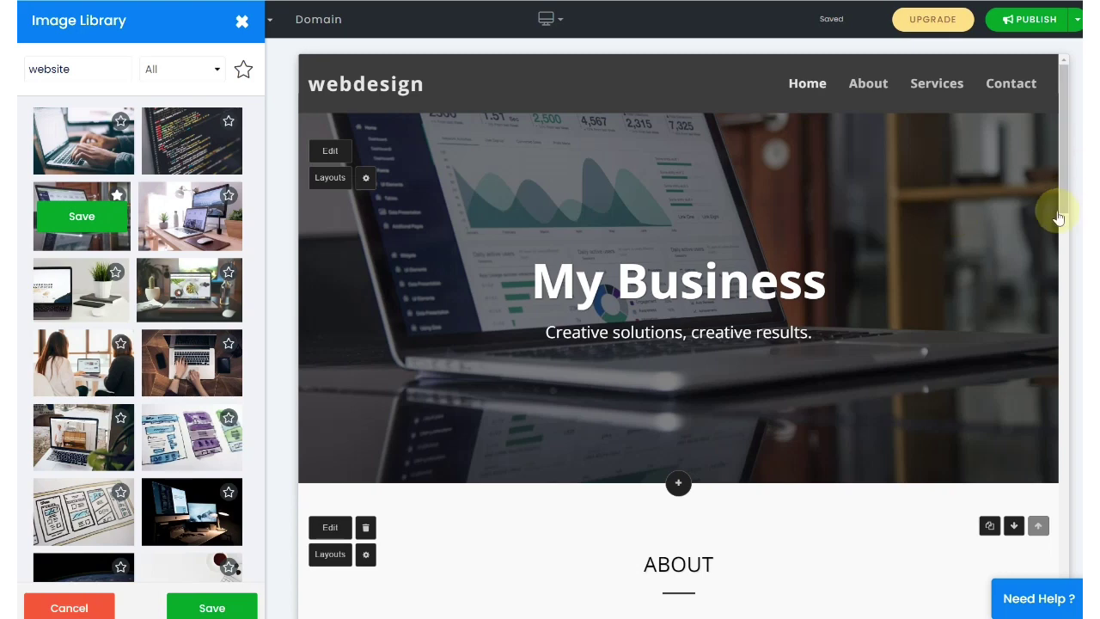
Step: Select the About section's heading and its description paragraph to check the text that can be edited
{"action": "left_click_drag", "start_coordinate": [1060, 218], "coordinate": [1063, 277]}
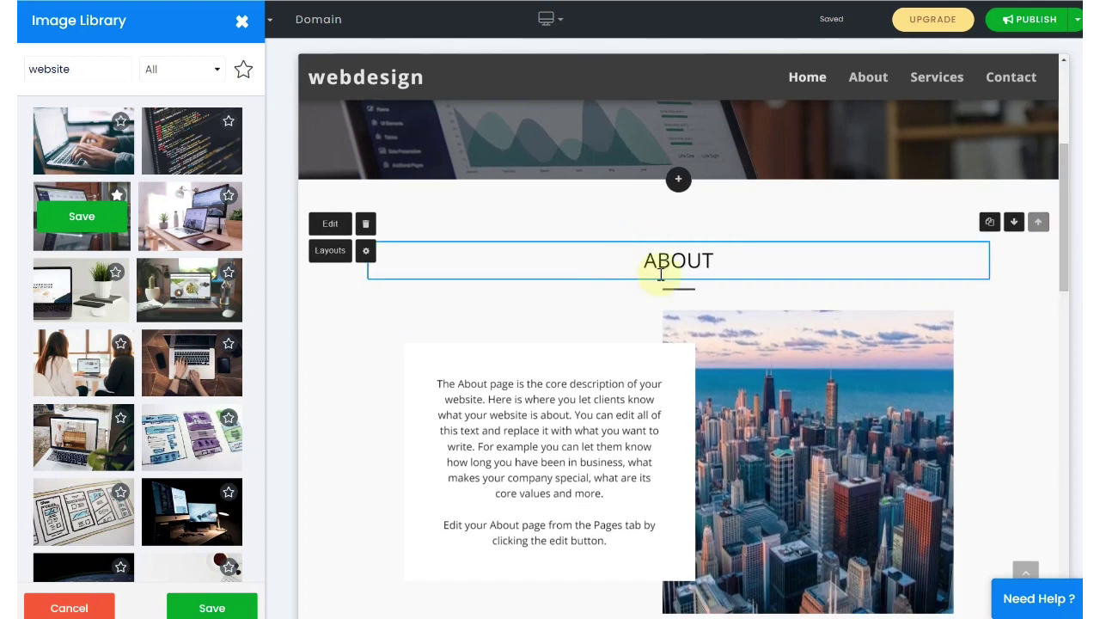
{"action": "left_click", "coordinate": [690, 271]}
{"action": "left_click", "coordinate": [711, 264]}
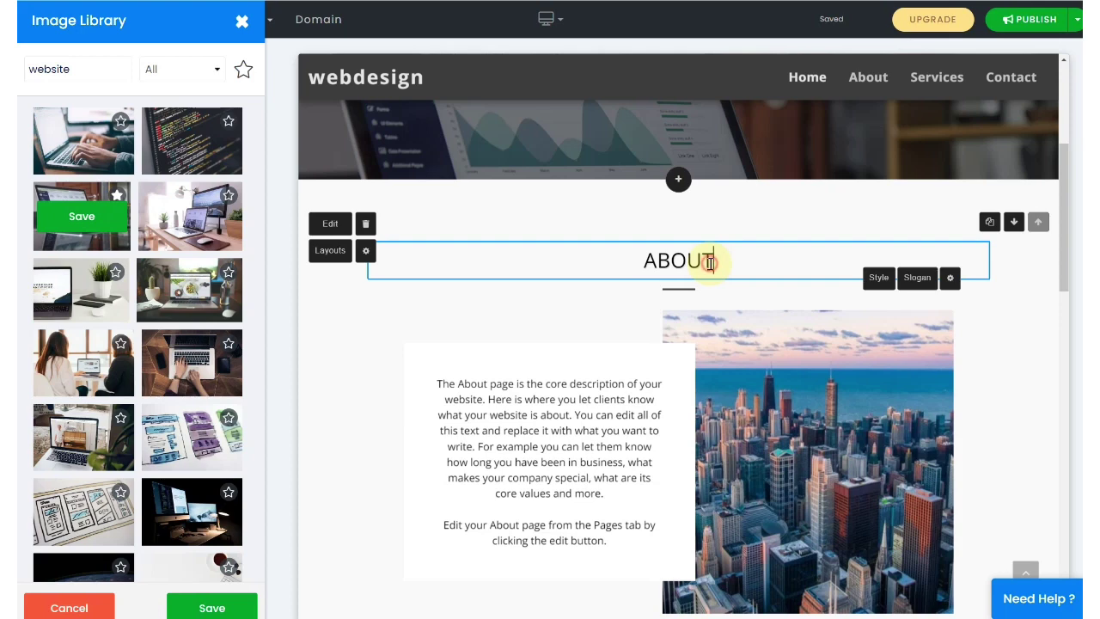
{"action": "double_click", "coordinate": [712, 264]}
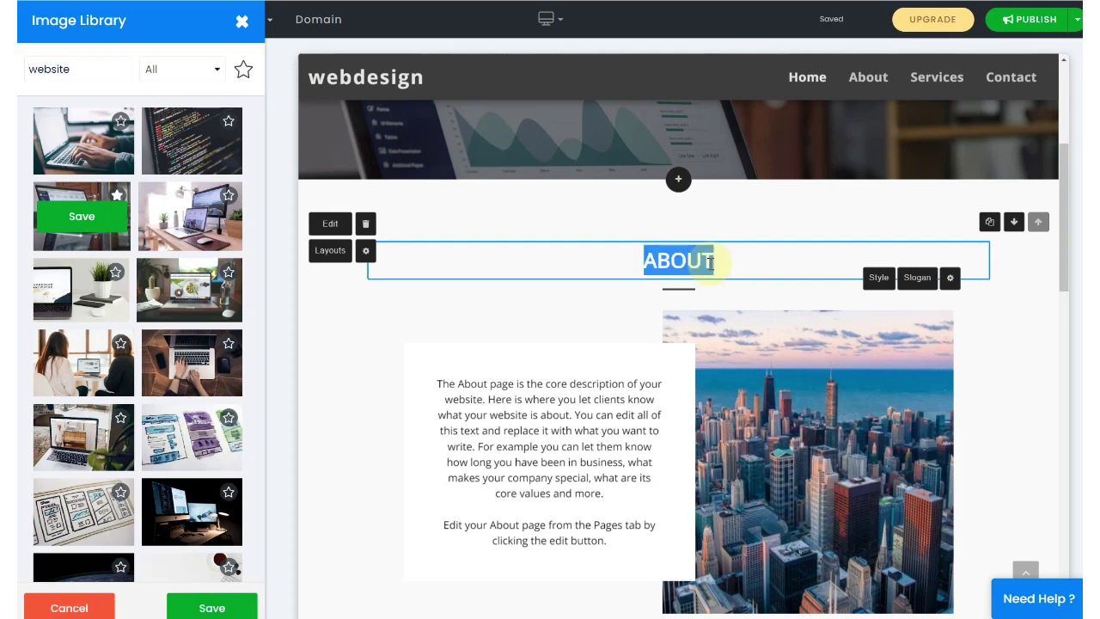
{"action": "triple_click", "coordinate": [522, 430]}
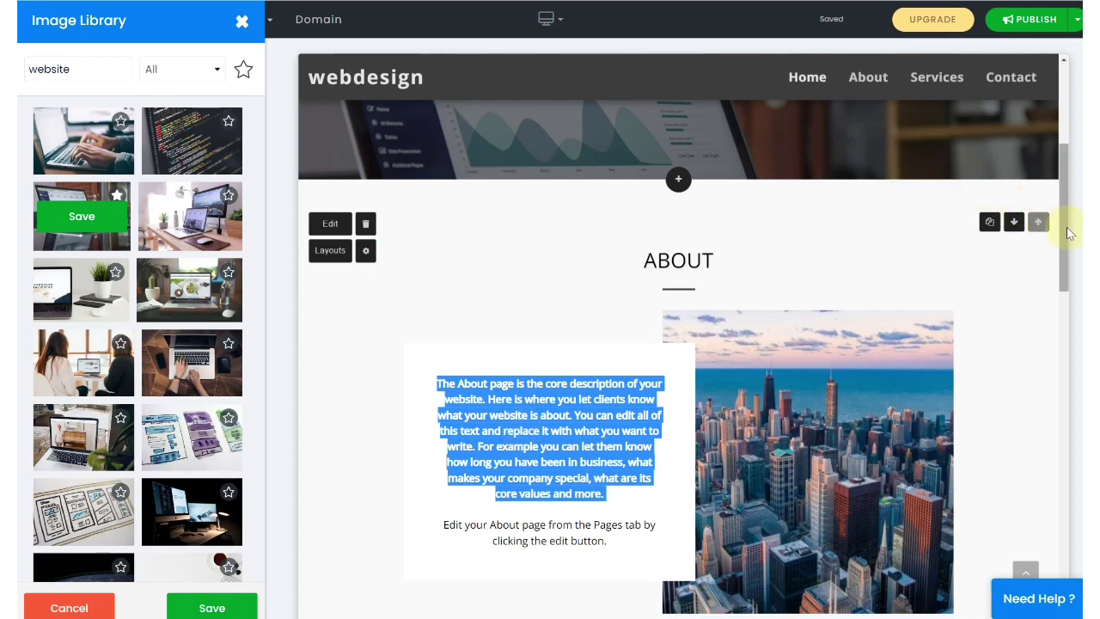
Step: Open the About section's content editor, check its image options, and close it without changes
{"action": "left_click_drag", "start_coordinate": [1069, 232], "coordinate": [1066, 263]}
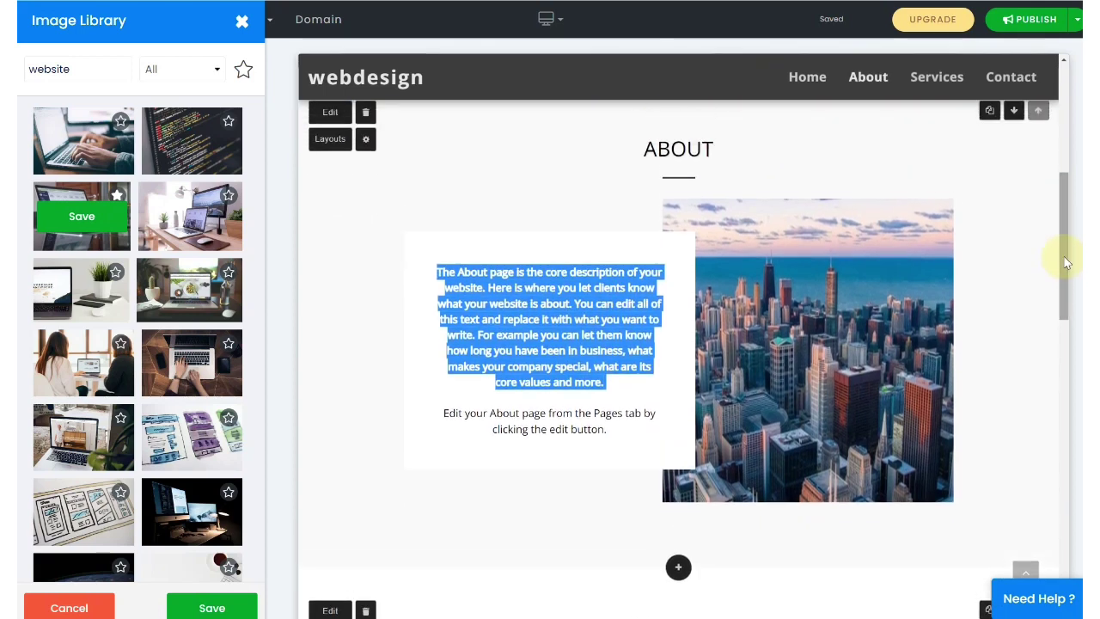
{"action": "left_click", "coordinate": [858, 344]}
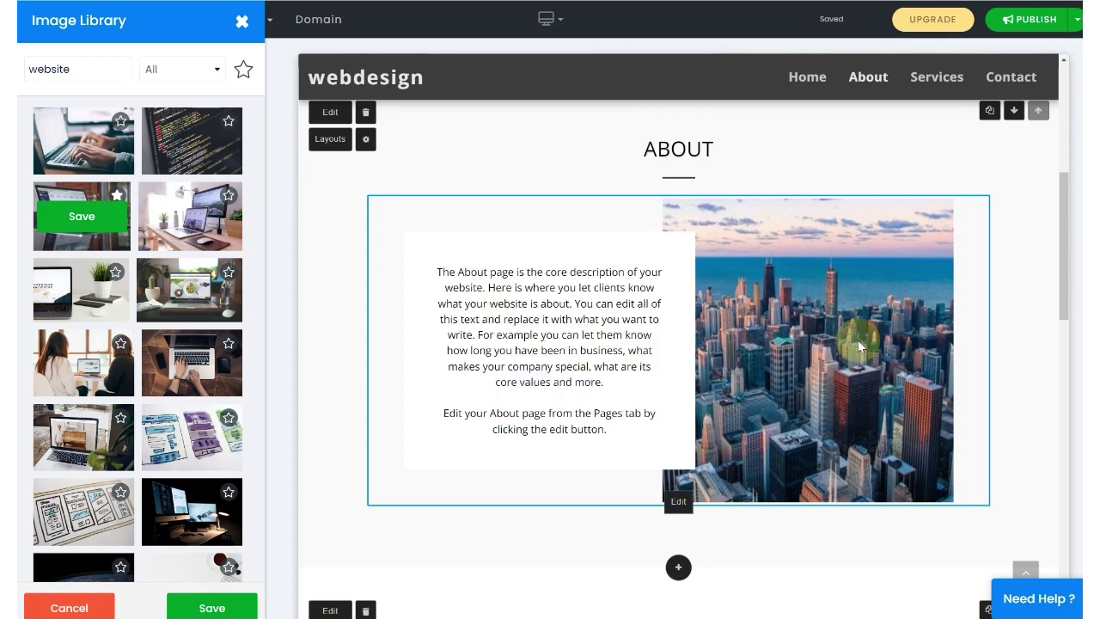
{"action": "left_click", "coordinate": [685, 508]}
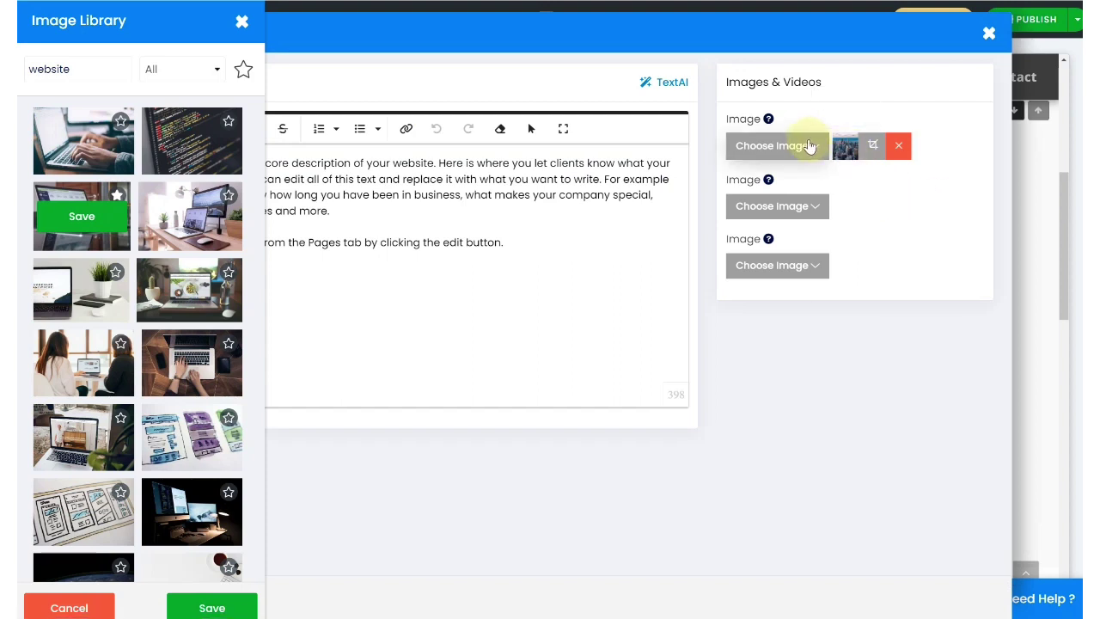
{"action": "left_click", "coordinate": [988, 37]}
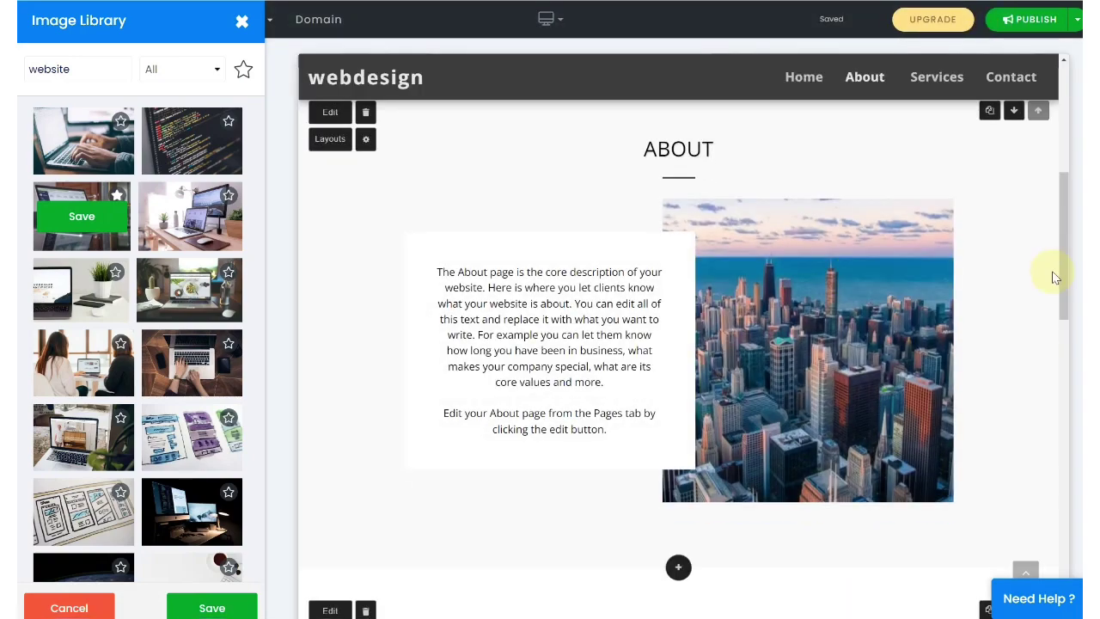
Step: Move the Services section above the About section and return it to its original place
{"action": "left_click_drag", "start_coordinate": [1063, 271], "coordinate": [1068, 381]}
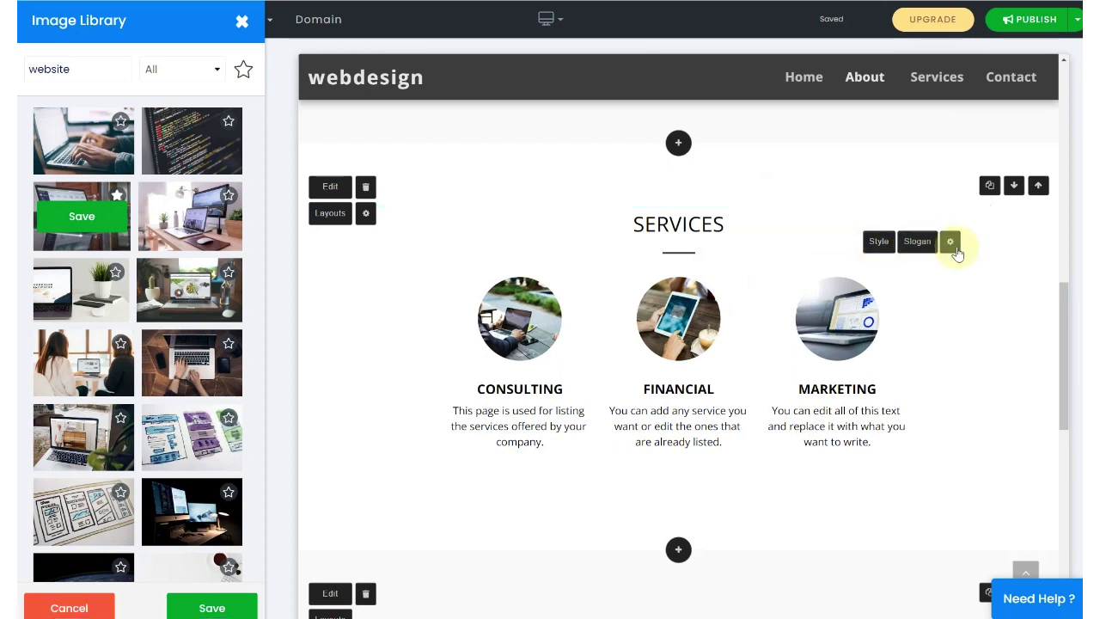
{"action": "left_click", "coordinate": [1038, 186]}
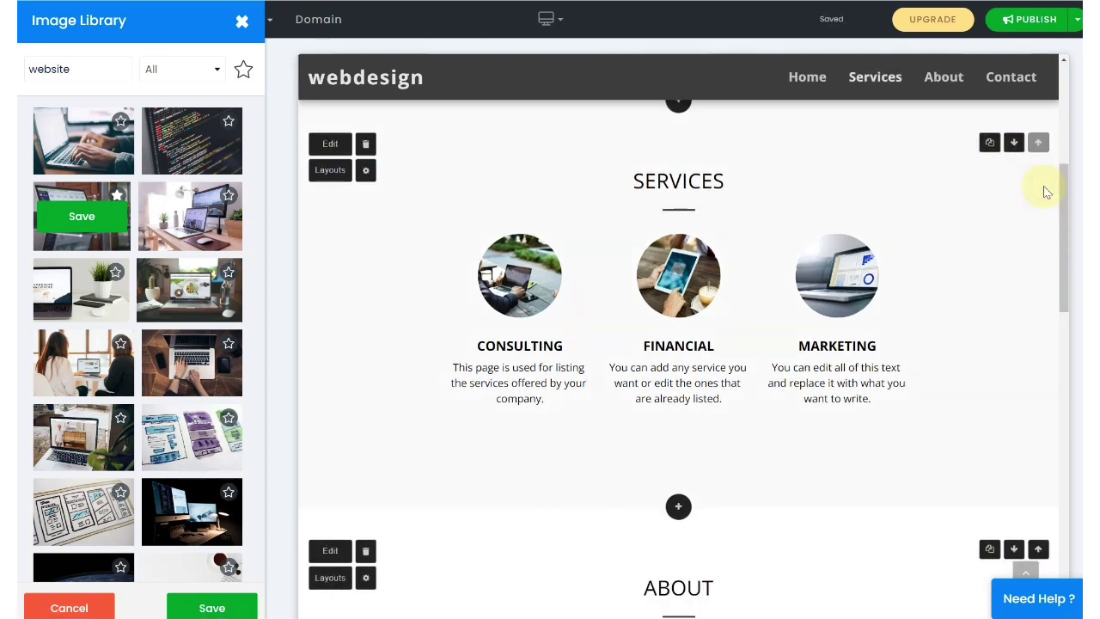
{"action": "left_click", "coordinate": [1014, 143]}
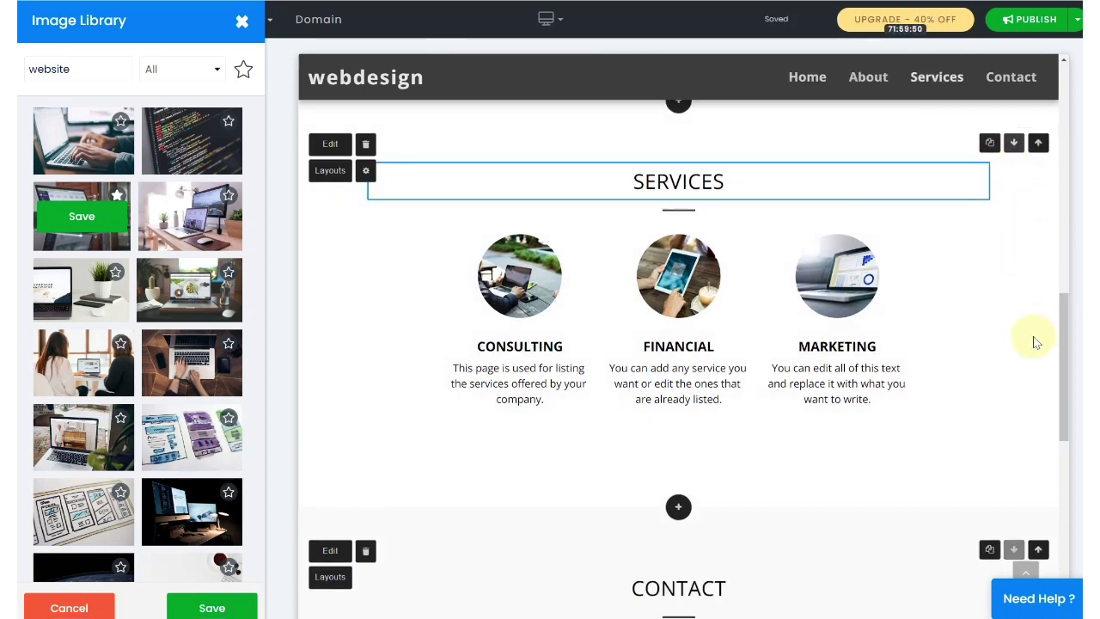
Step: Look over the map, footer and Contact form fields, and return to the home banner
{"action": "left_click_drag", "start_coordinate": [1061, 338], "coordinate": [1066, 513]}
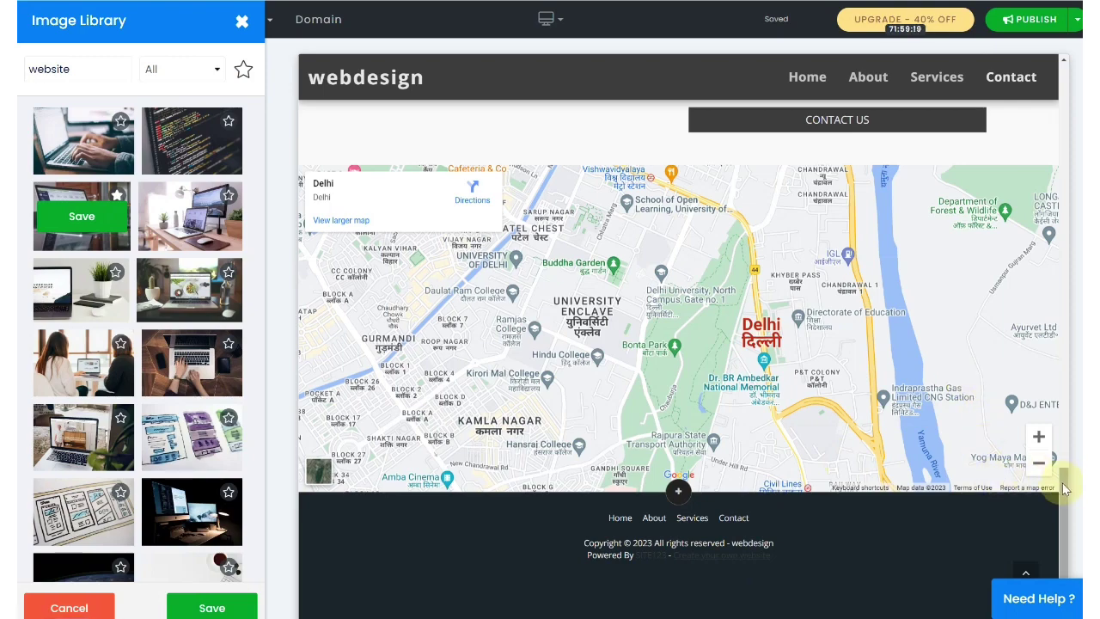
{"action": "left_click_drag", "start_coordinate": [1064, 488], "coordinate": [1066, 435]}
{"action": "left_click", "coordinate": [902, 369]}
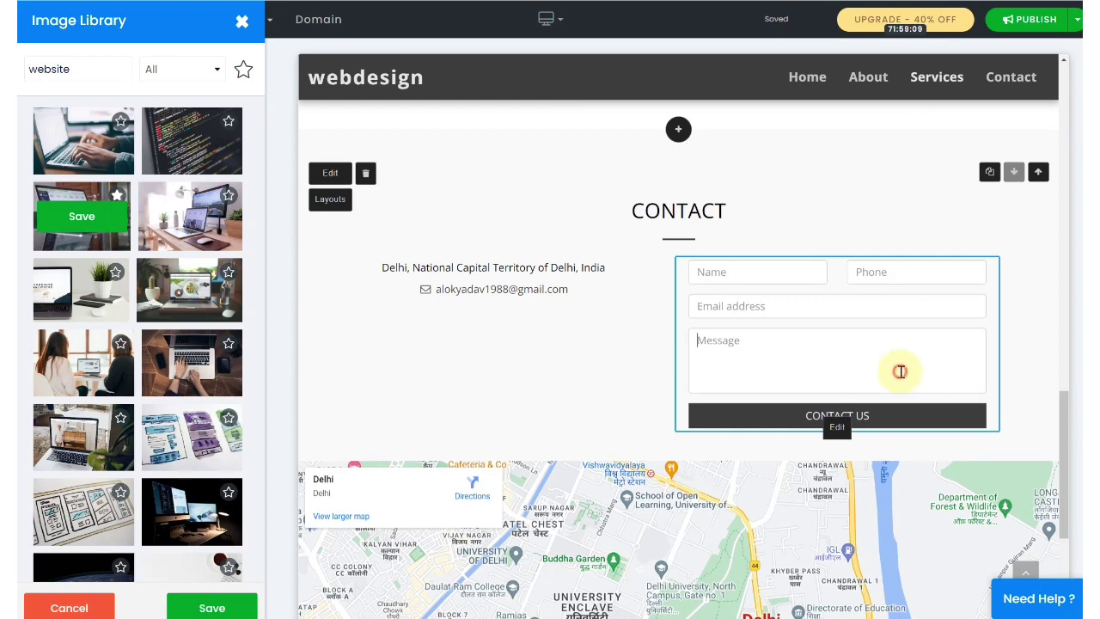
{"action": "left_click", "coordinate": [863, 305]}
{"action": "left_click", "coordinate": [896, 273]}
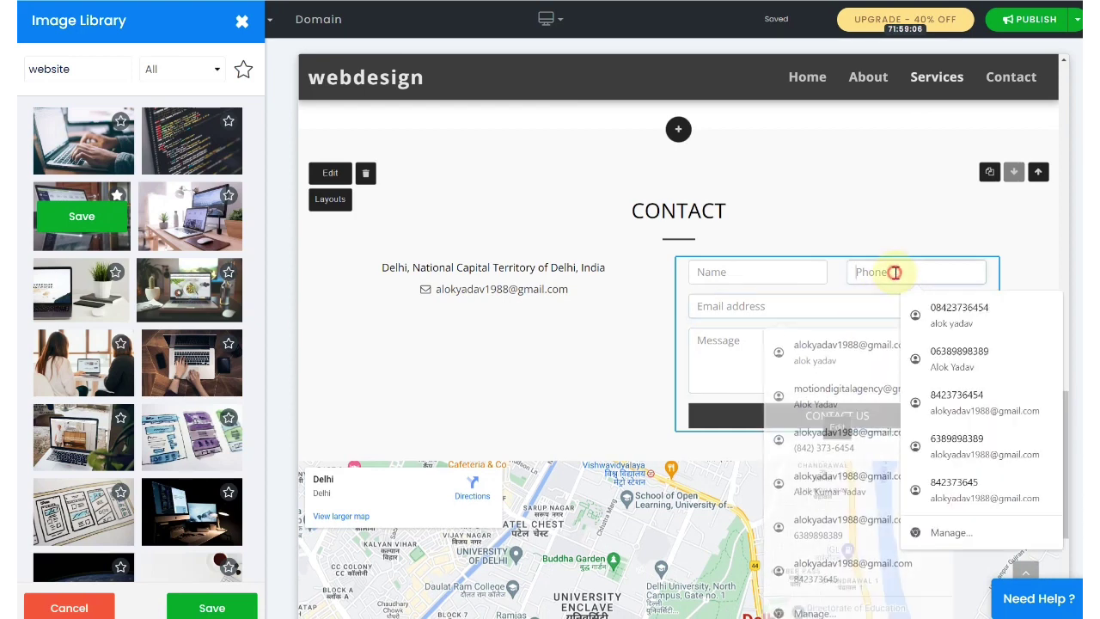
{"action": "left_click", "coordinate": [1031, 264]}
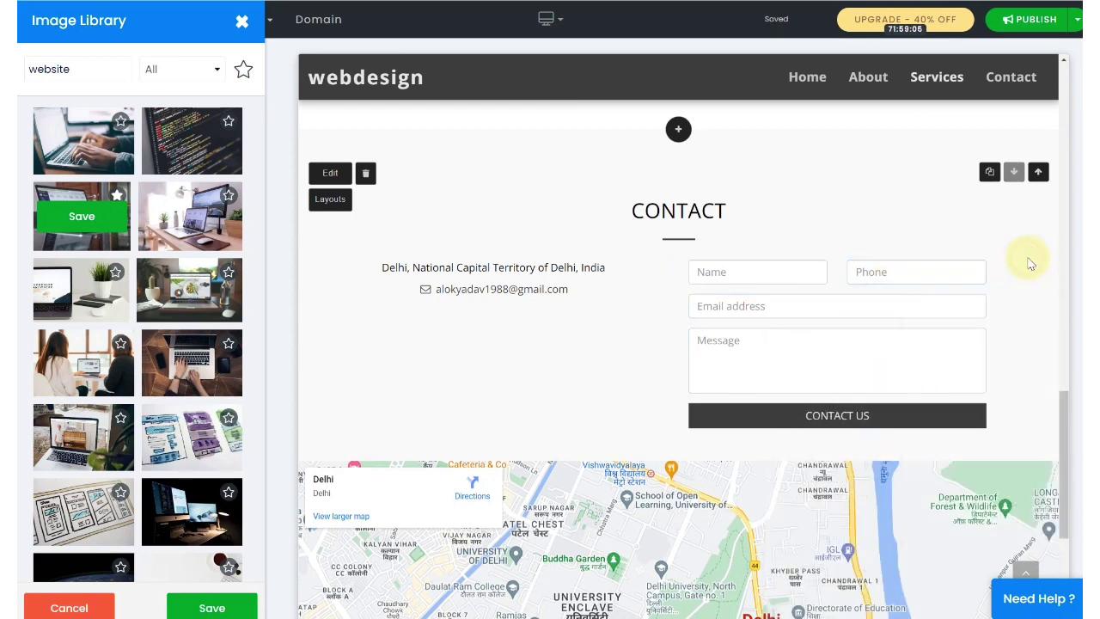
{"action": "left_click", "coordinate": [1062, 424]}
{"action": "left_click_drag", "start_coordinate": [1063, 424], "coordinate": [1054, 87]}
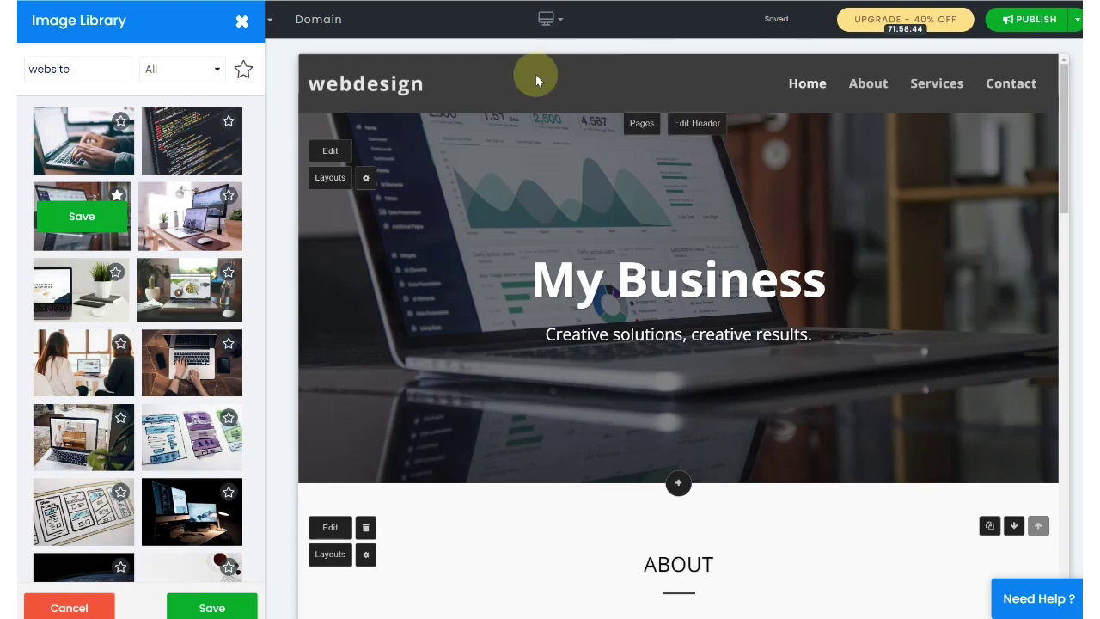
Step: Close the image library without saving the selected banner image
{"action": "left_click", "coordinate": [245, 19]}
{"action": "left_click", "coordinate": [706, 116]}
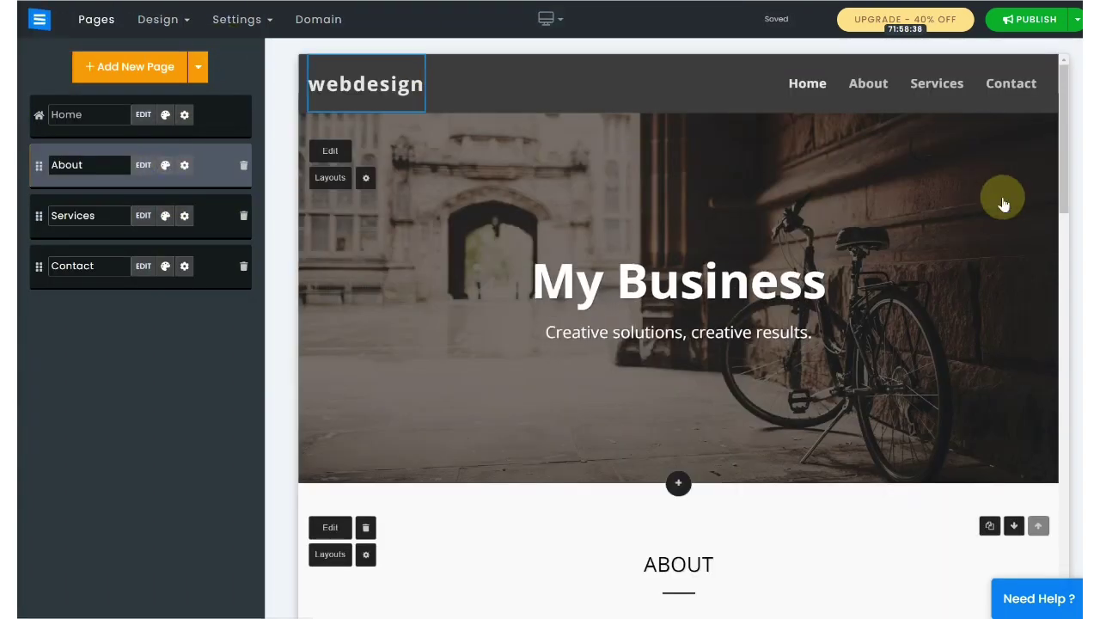
Step: Test the Home, About, Services and Contact links in the website's header navigation
{"action": "mouse_move", "coordinate": [827, 103]}
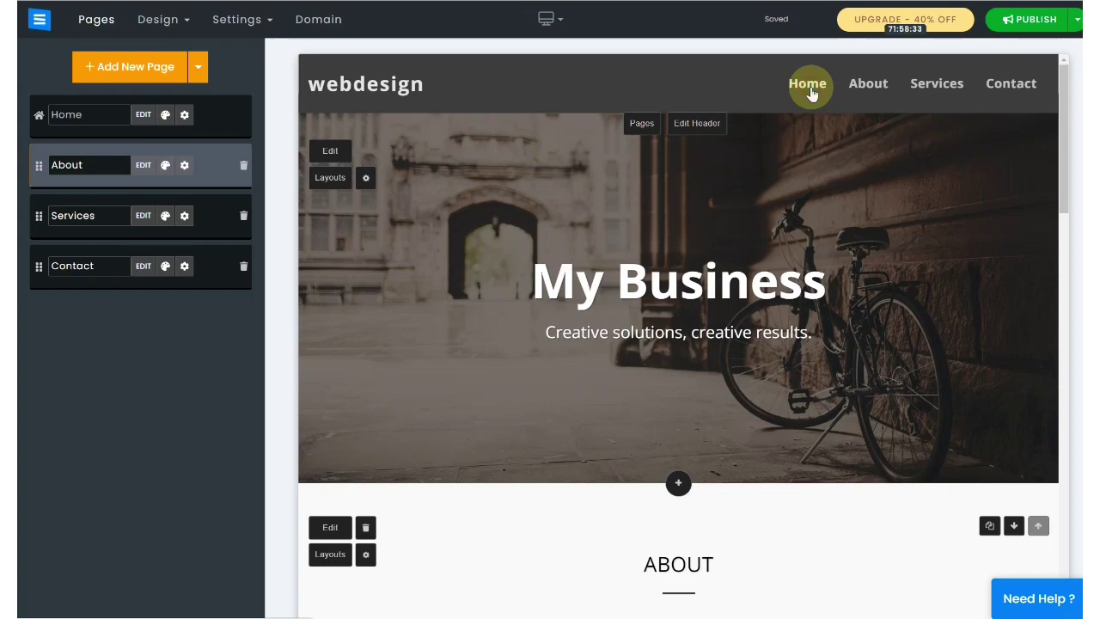
{"action": "left_click", "coordinate": [866, 86]}
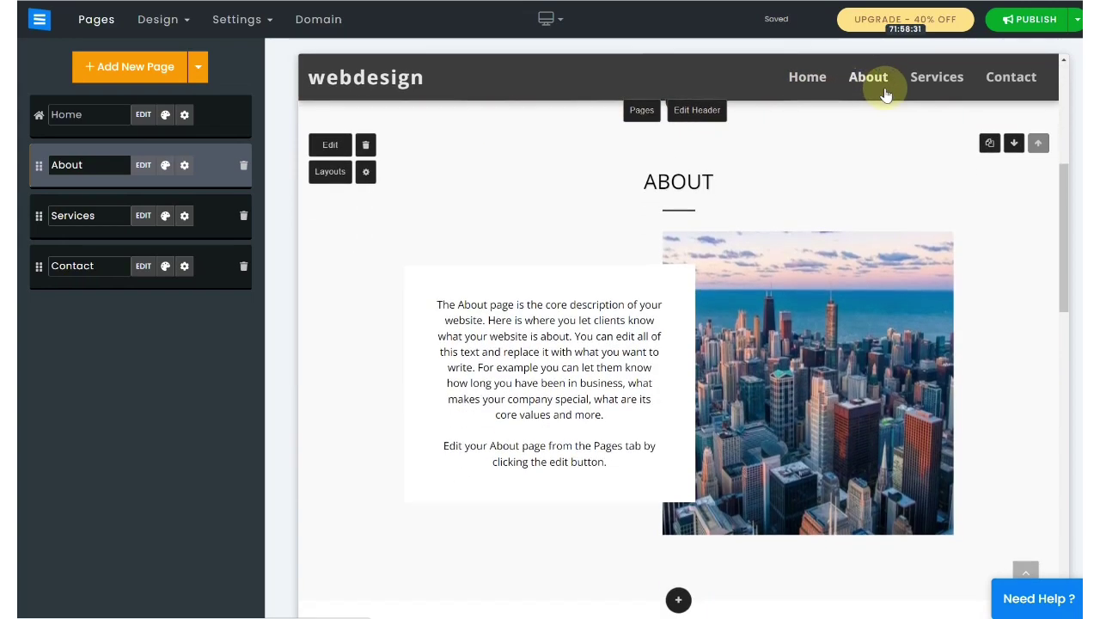
{"action": "left_click", "coordinate": [936, 83]}
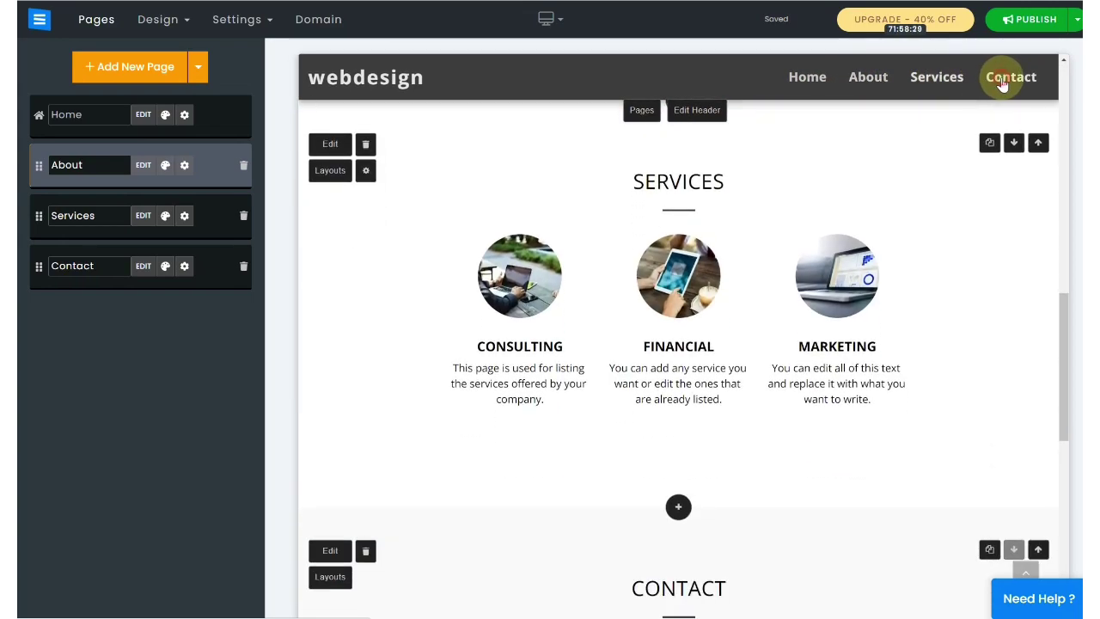
{"action": "left_click", "coordinate": [1002, 83]}
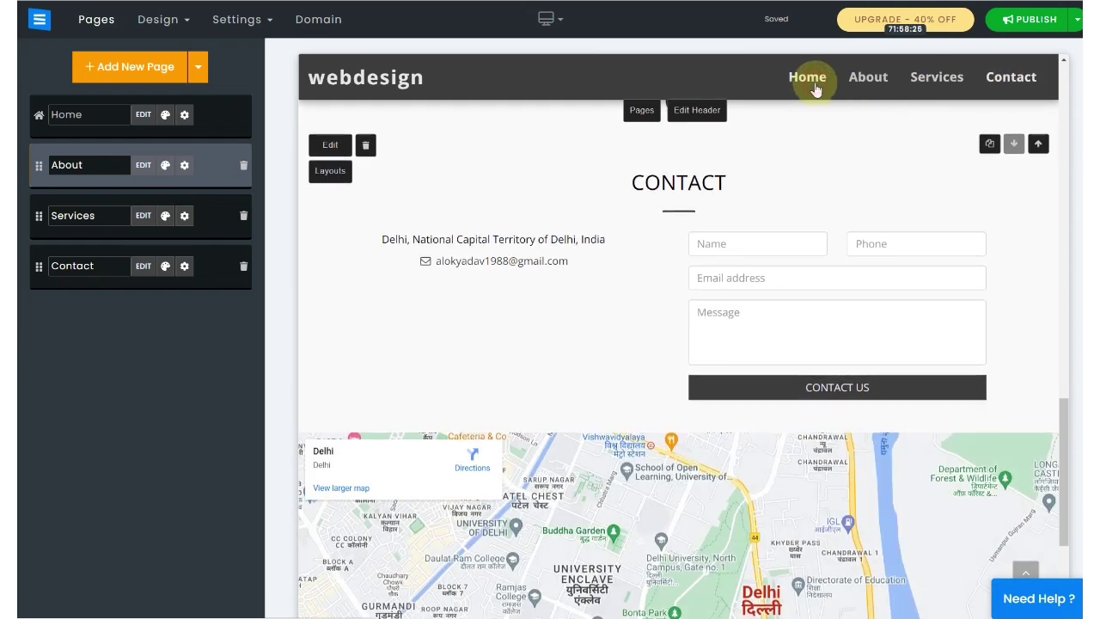
{"action": "left_click", "coordinate": [813, 83]}
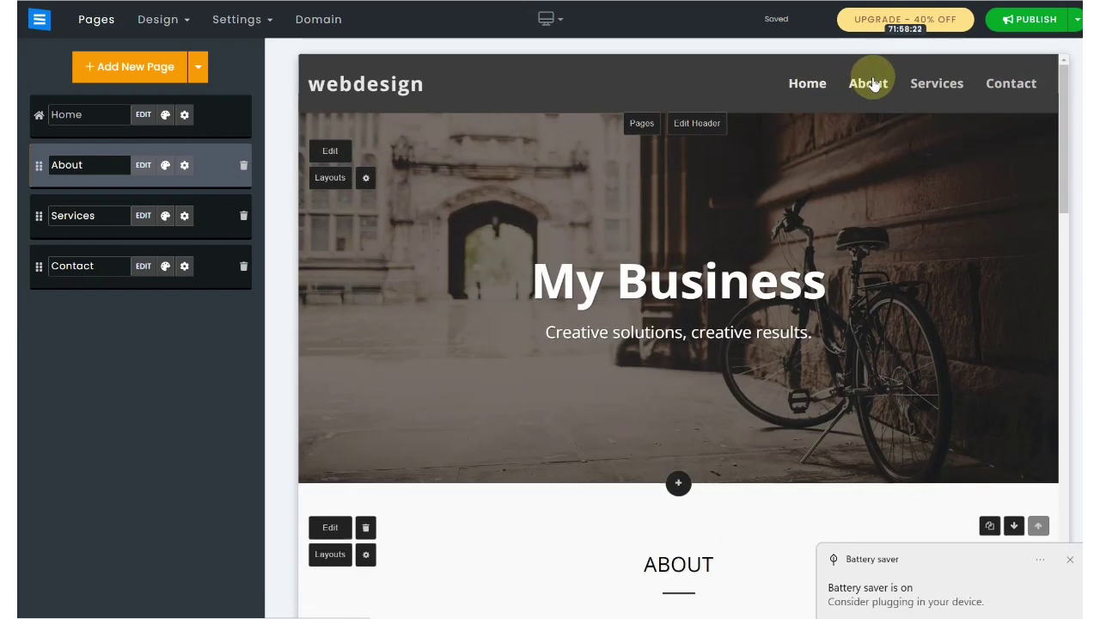
{"action": "left_click", "coordinate": [869, 84]}
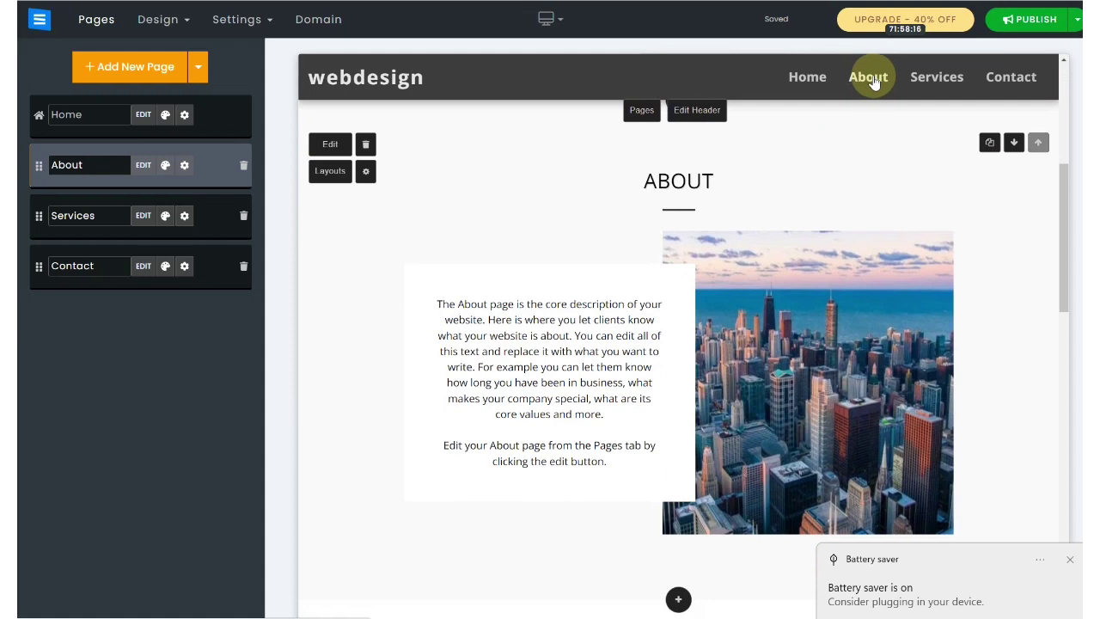
{"action": "left_click", "coordinate": [922, 79]}
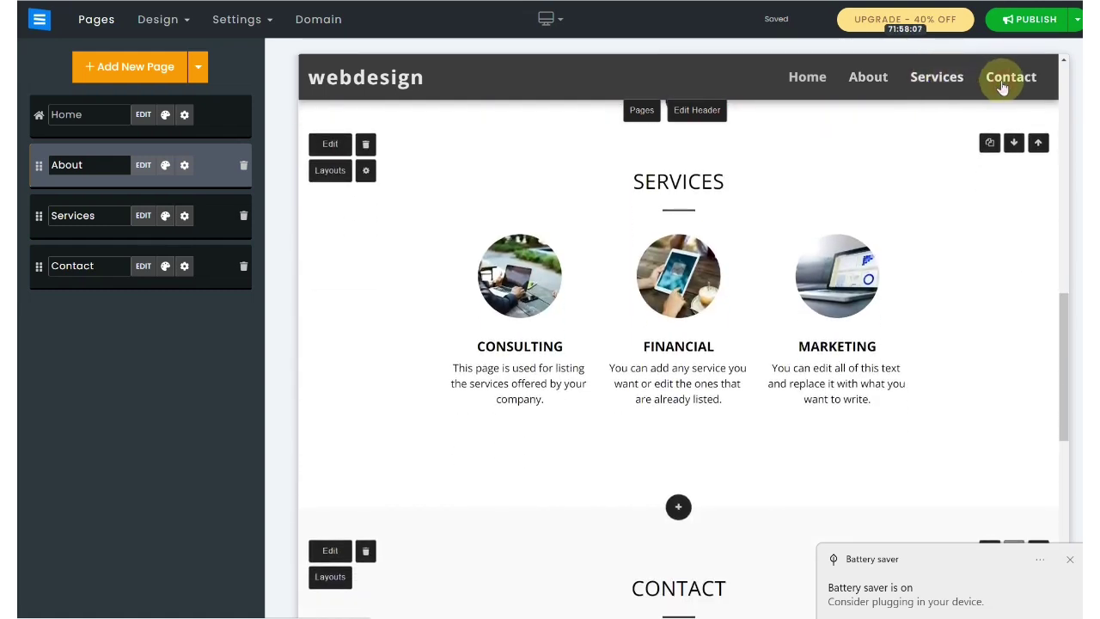
Step: Submit the Contact form with the sender's name, phone number and email and the message xyz, and dismiss the confirmation
{"action": "left_click", "coordinate": [1002, 79]}
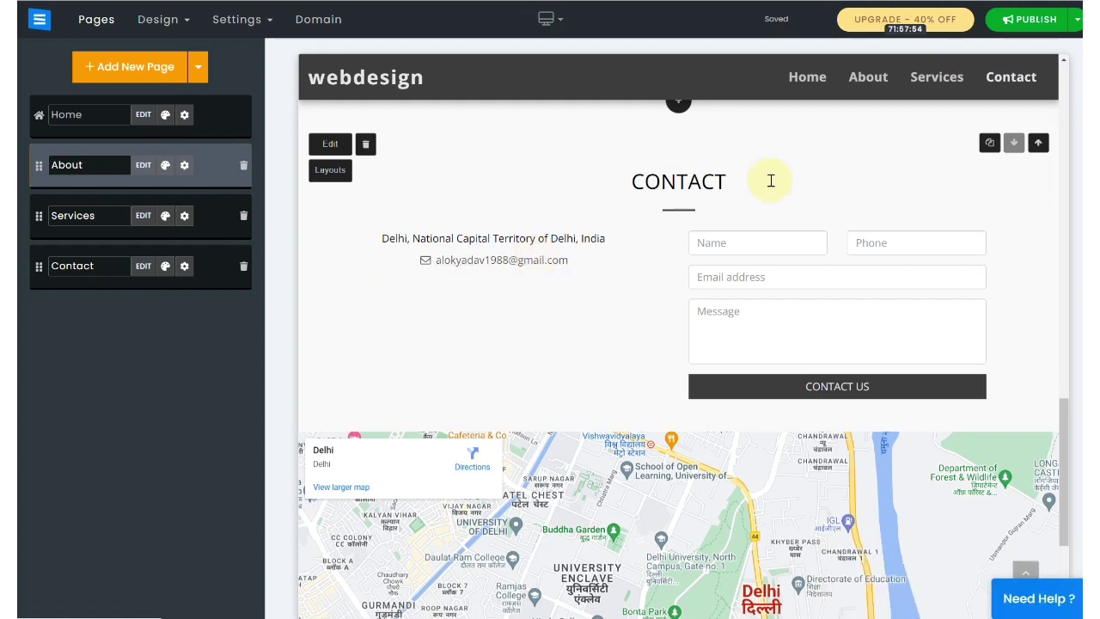
{"action": "left_click", "coordinate": [754, 246]}
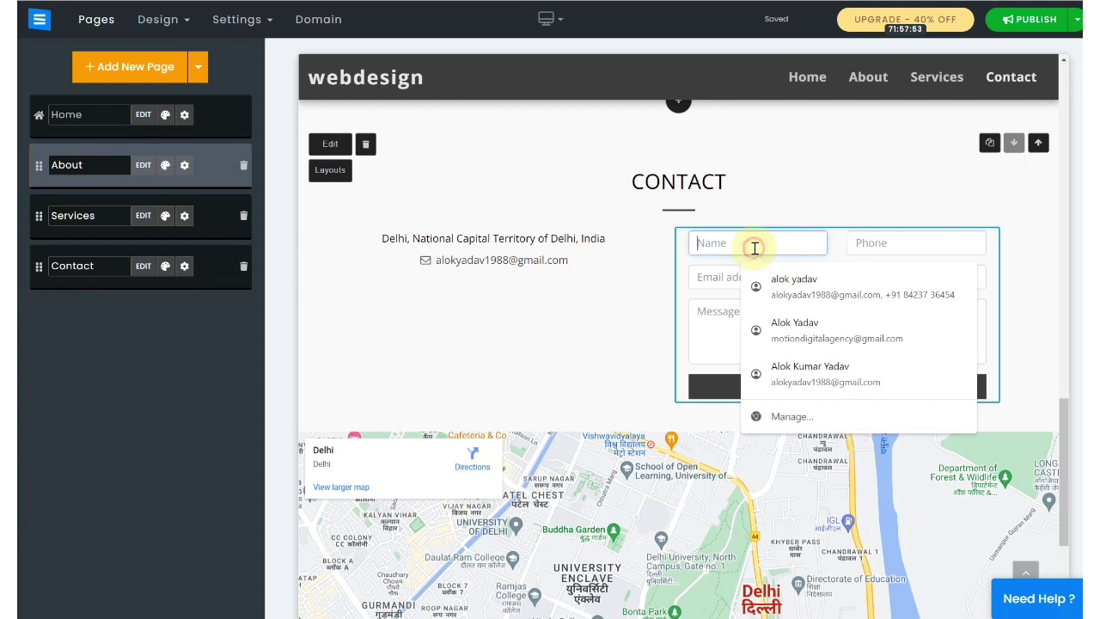
{"action": "left_click", "coordinate": [806, 282]}
{"action": "left_click", "coordinate": [769, 314]}
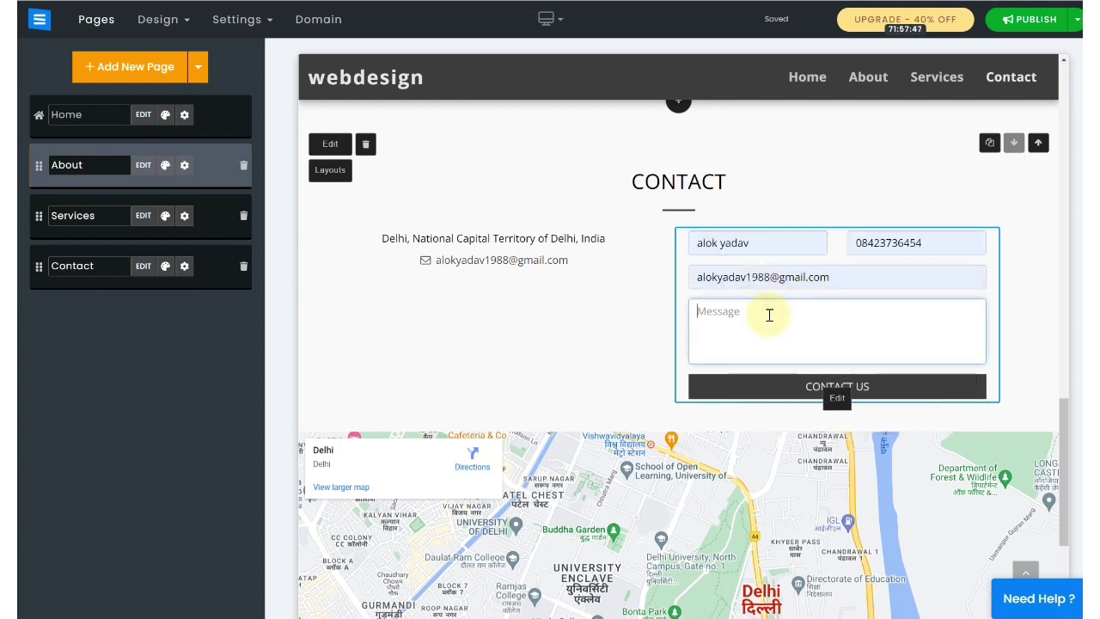
{"action": "type", "text": "xyz"}
{"action": "left_click", "coordinate": [802, 392]}
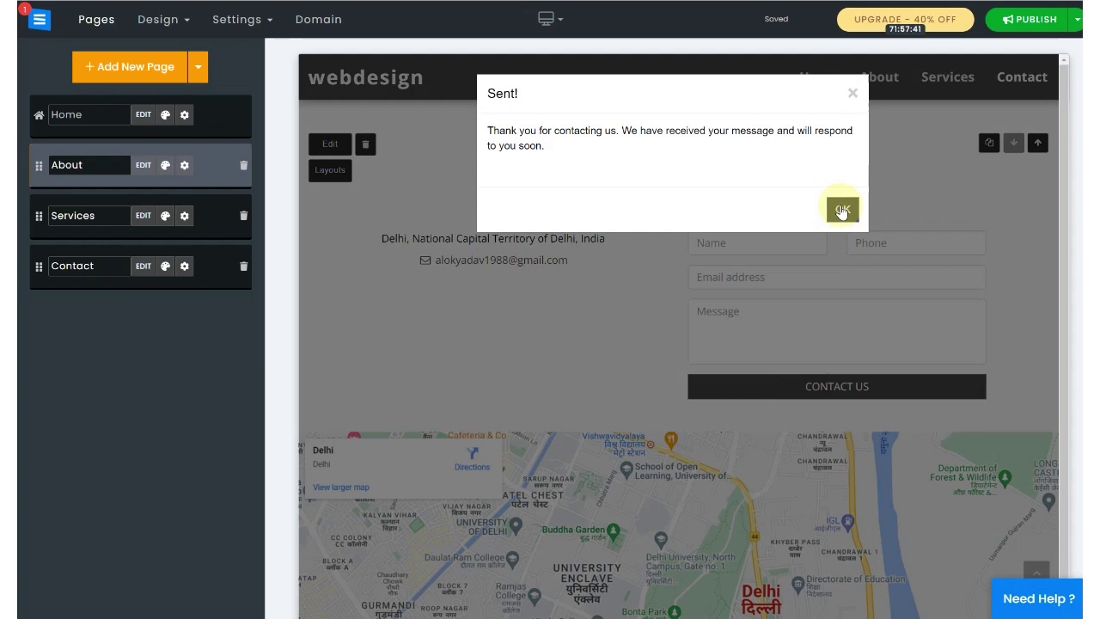
{"action": "left_click", "coordinate": [842, 210]}
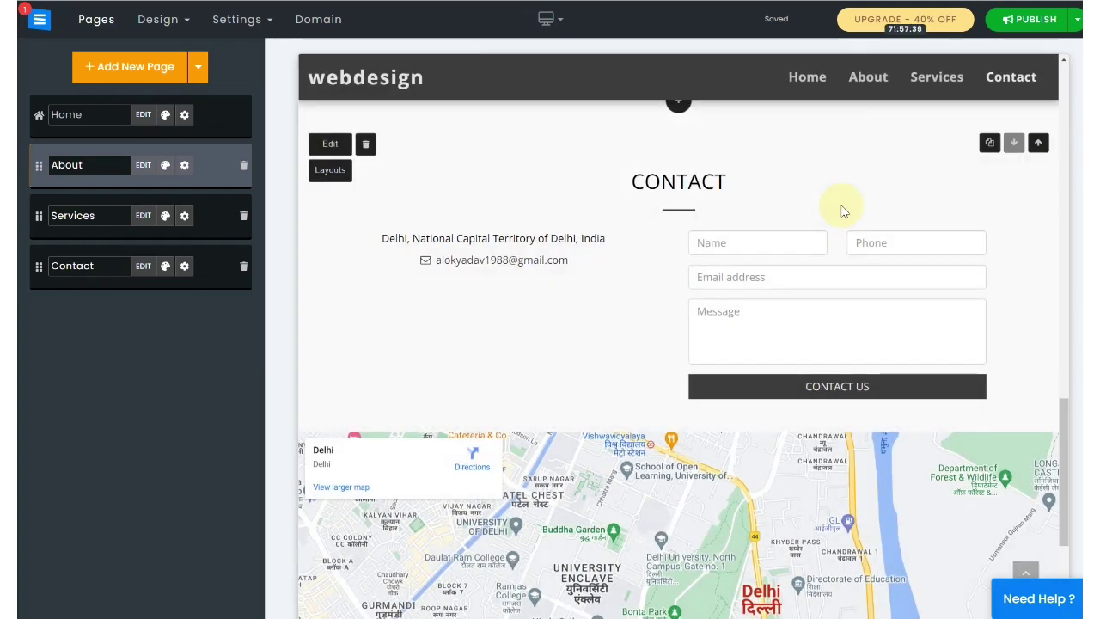
{"action": "left_click", "coordinate": [764, 242]}
{"action": "left_click", "coordinate": [535, 300]}
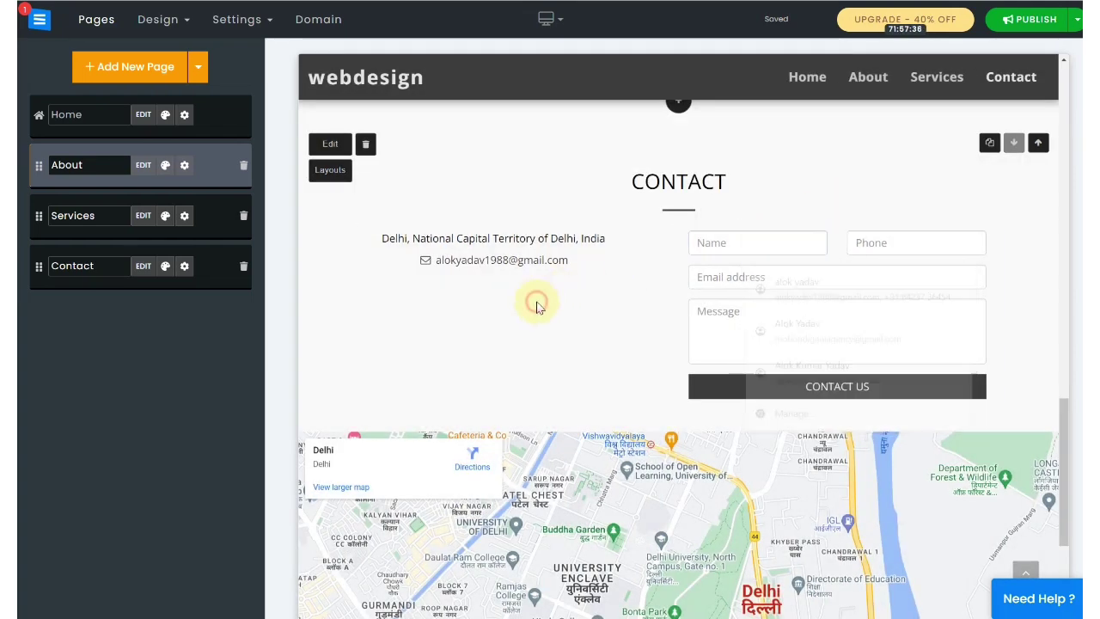
{"action": "left_click", "coordinate": [804, 236]}
{"action": "left_click", "coordinate": [897, 241]}
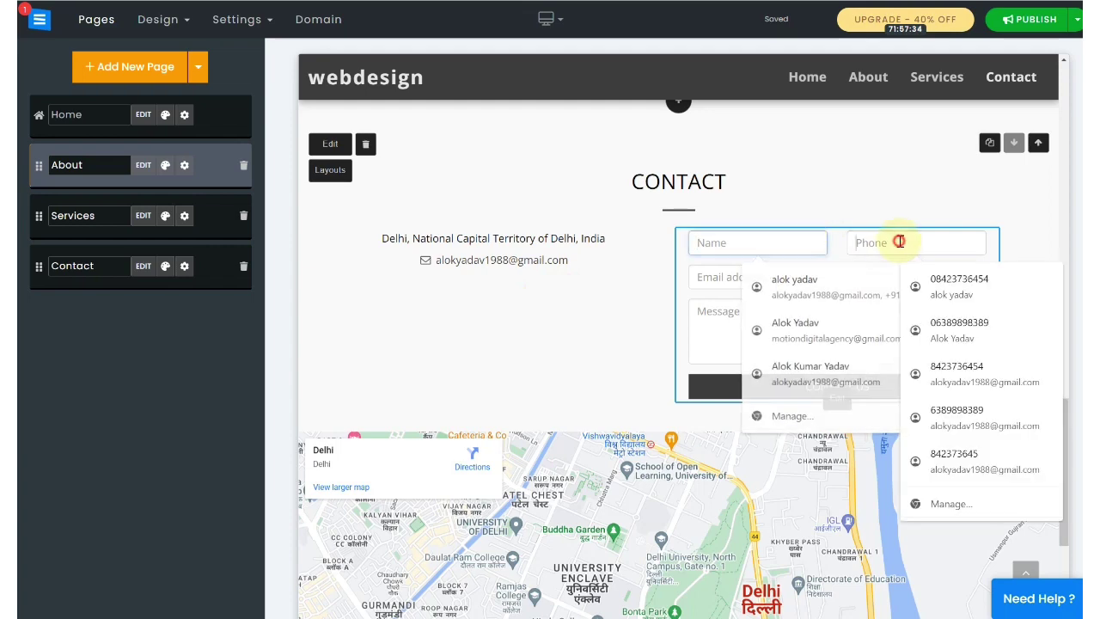
{"action": "left_click", "coordinate": [792, 278]}
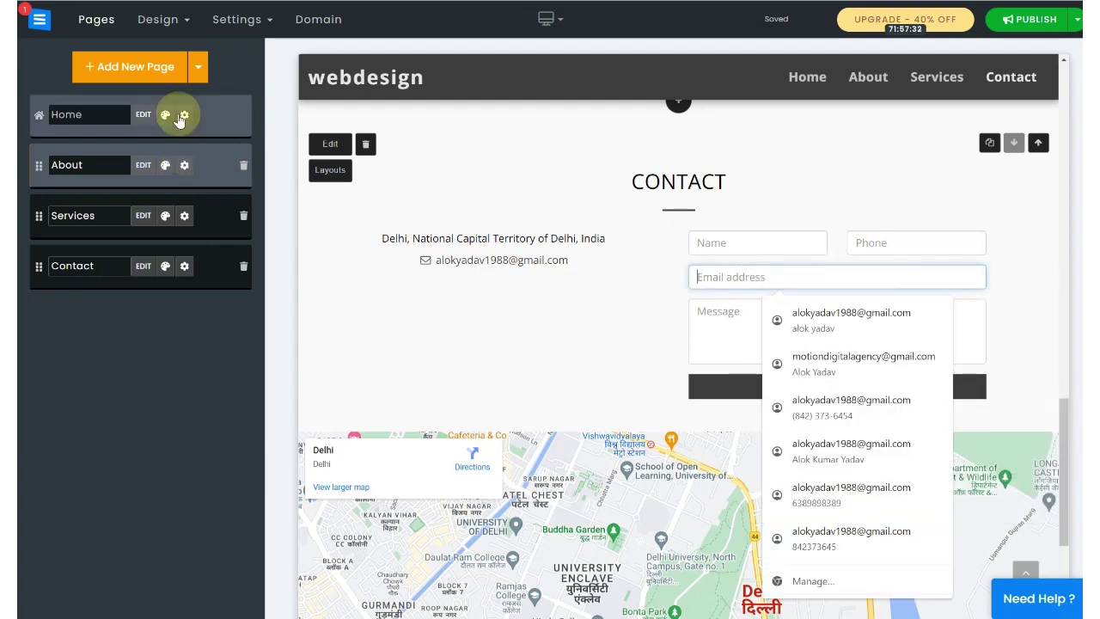
Step: Open the website's form messages to read the submitted contact message
{"action": "left_click", "coordinate": [40, 24]}
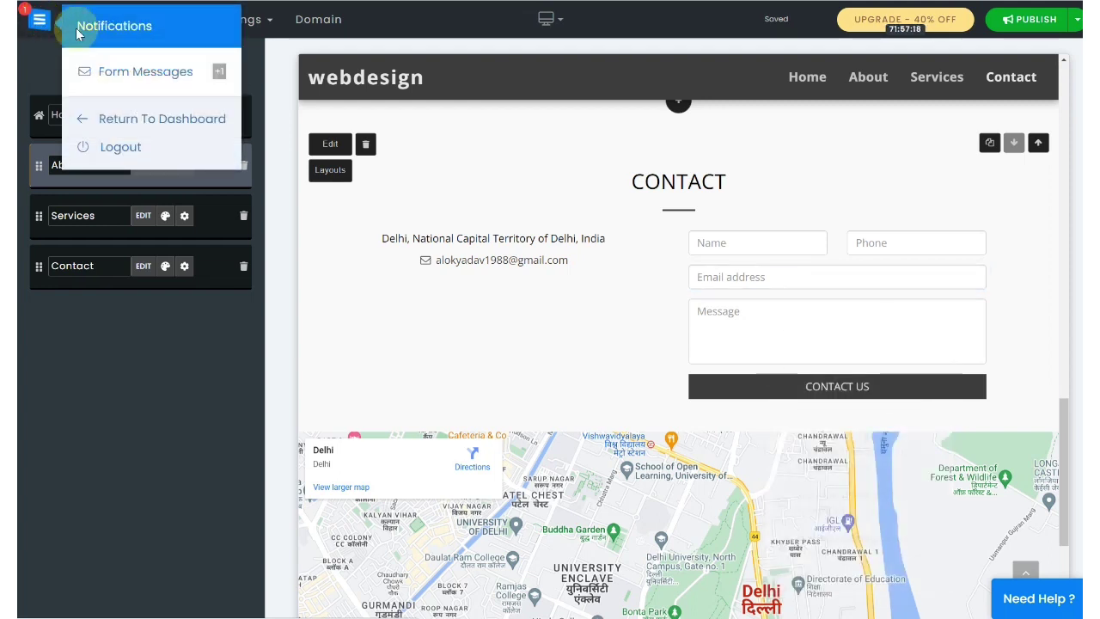
{"action": "left_click", "coordinate": [153, 75]}
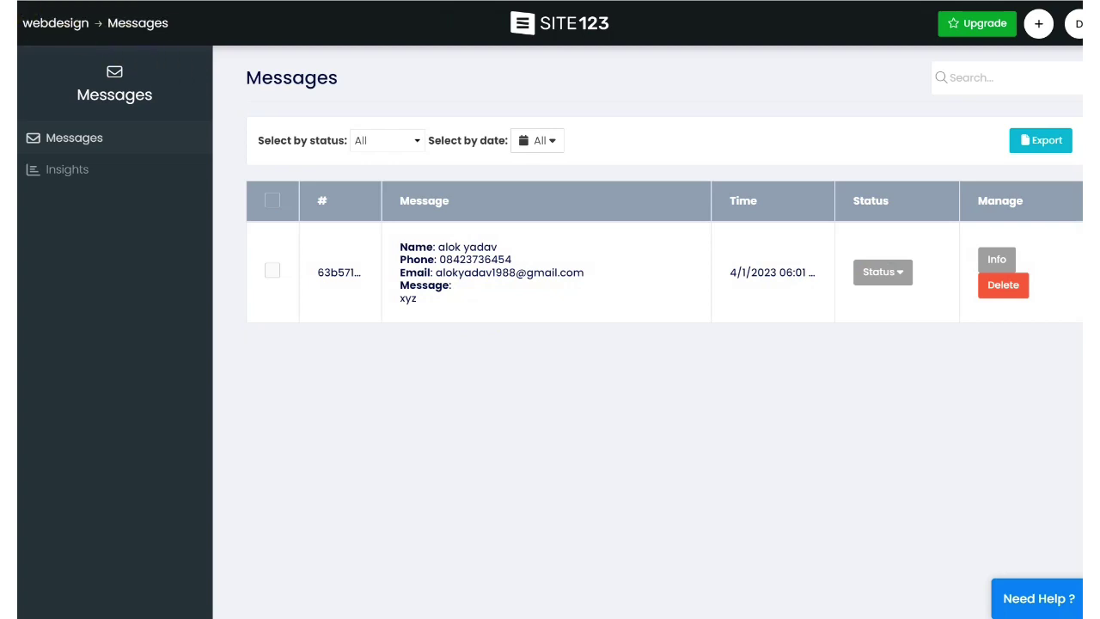
Step: Look over the website dashboard's activities, suggested domain and domain search, and return to the website editor
{"action": "left_click", "coordinate": [522, 24]}
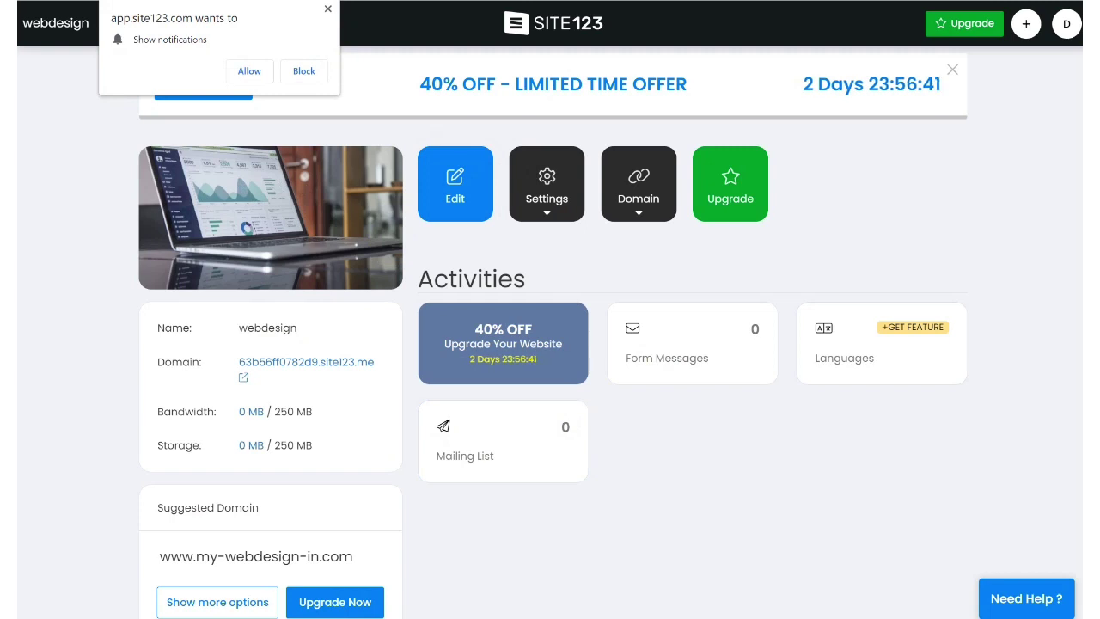
{"action": "scroll", "coordinate": [552, 333], "scroll_direction": "down", "scroll_amount": 1}
{"action": "scroll", "coordinate": [462, 262], "scroll_direction": "down", "scroll_amount": 2}
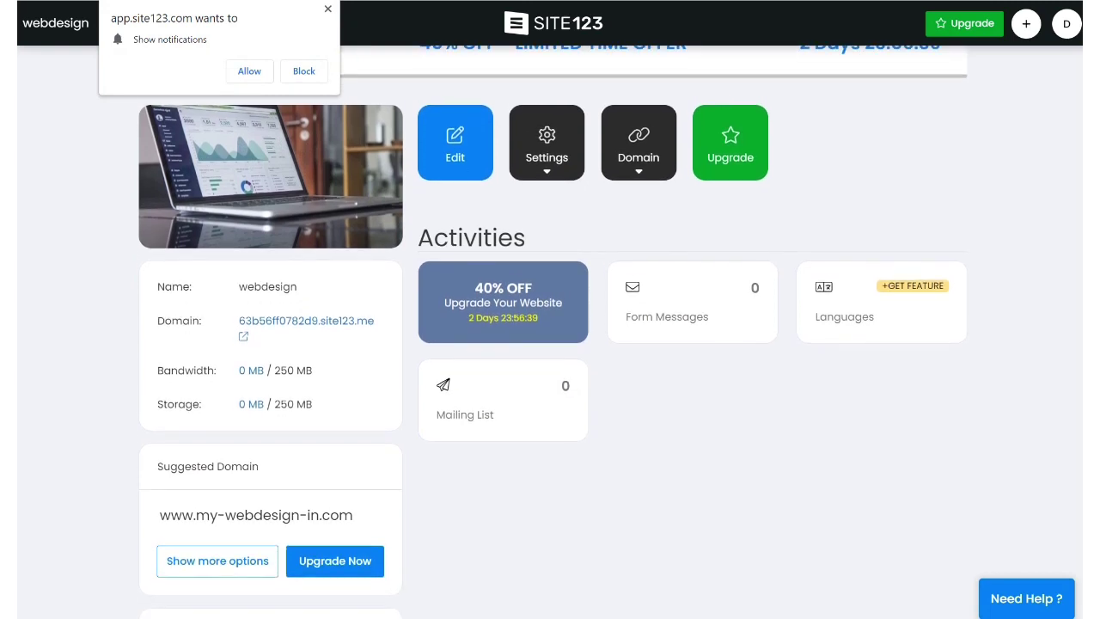
{"action": "left_click", "coordinate": [462, 262]}
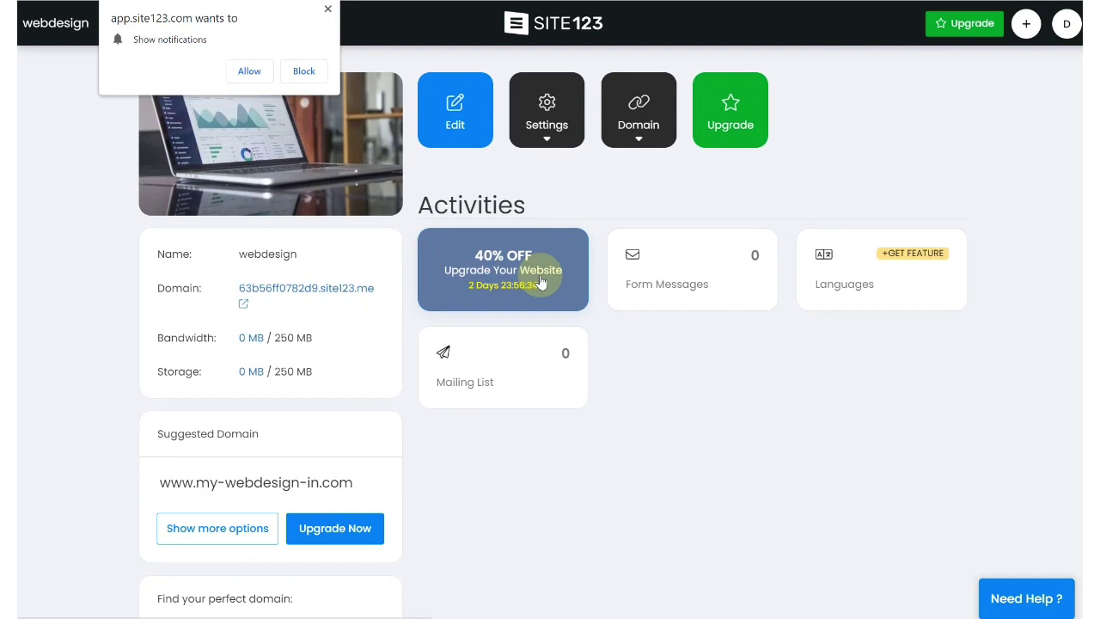
{"action": "left_click", "coordinate": [841, 447]}
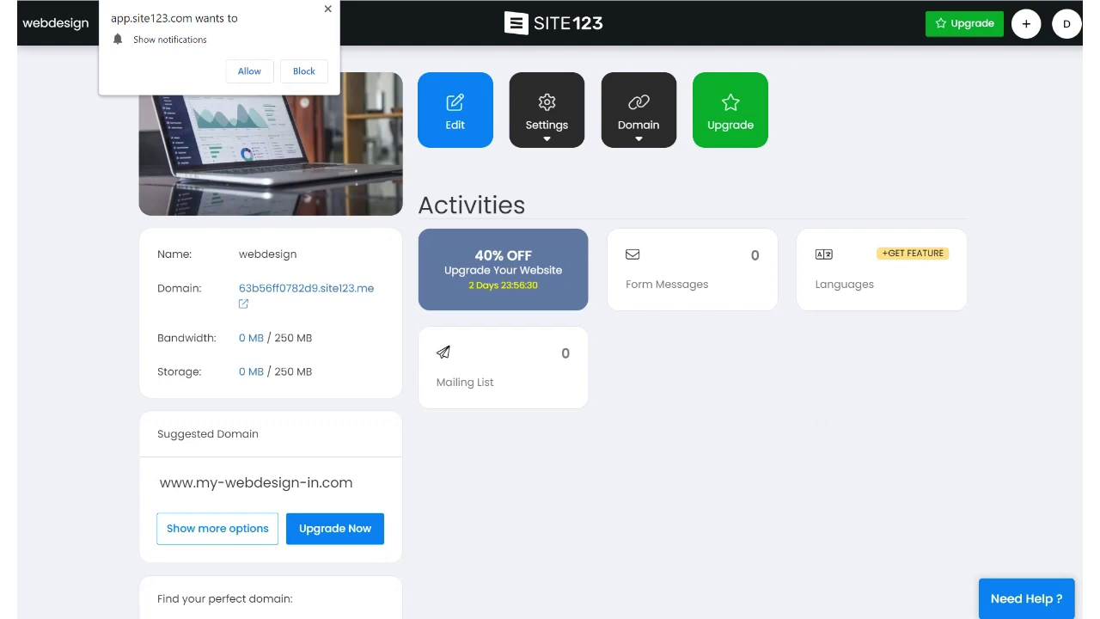
{"action": "scroll", "coordinate": [842, 449], "scroll_direction": "down", "scroll_amount": 1}
{"action": "scroll", "coordinate": [552, 321], "scroll_direction": "down", "scroll_amount": 1}
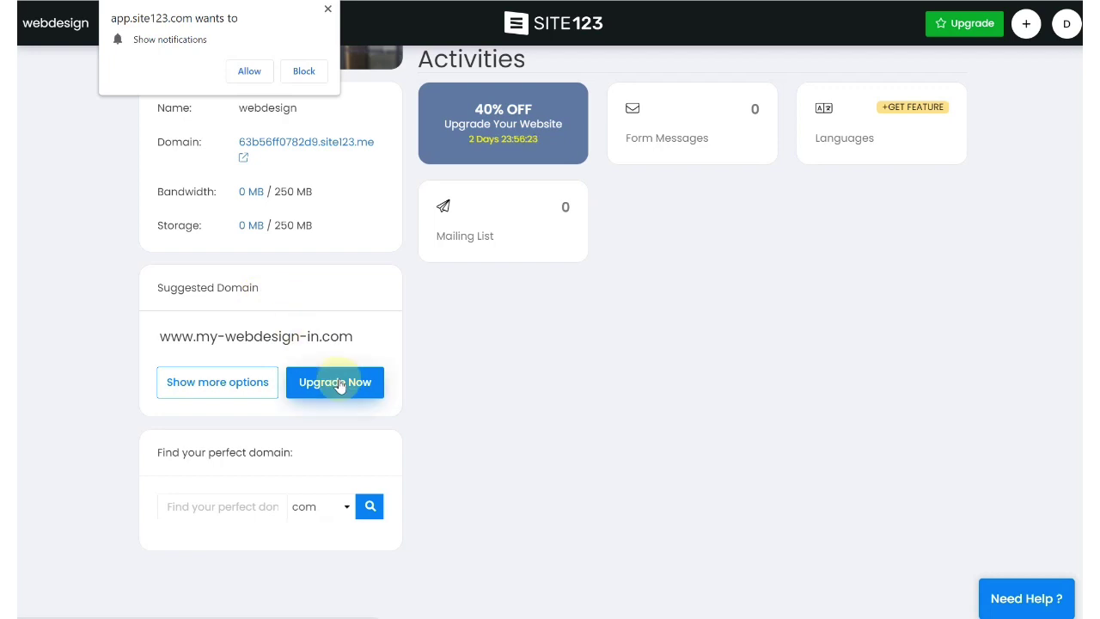
{"action": "left_click", "coordinate": [259, 507]}
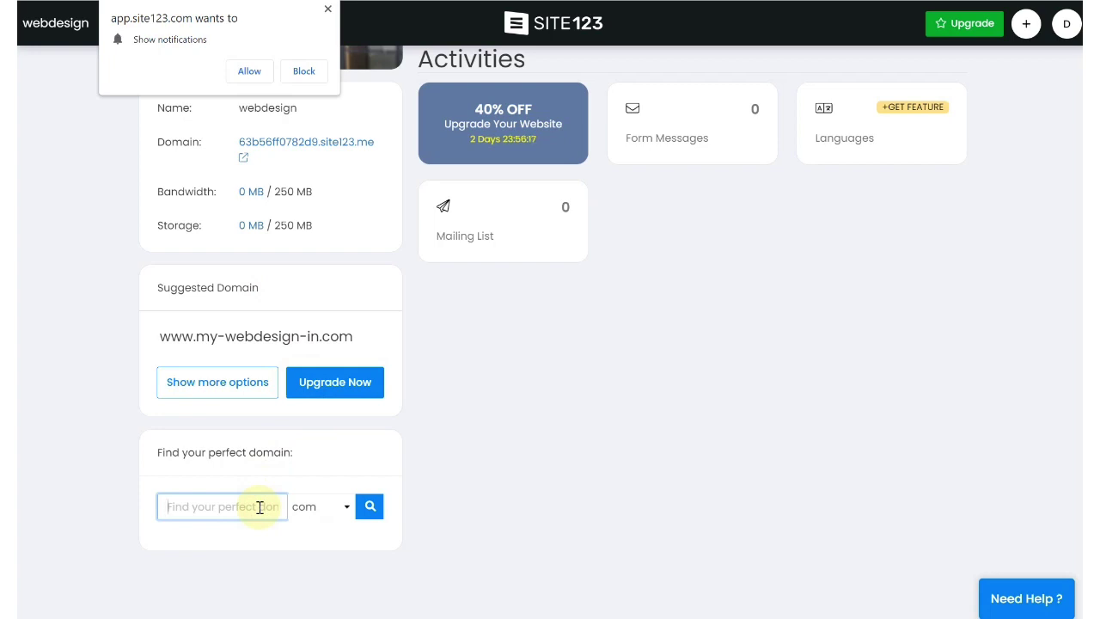
{"action": "left_click", "coordinate": [680, 413]}
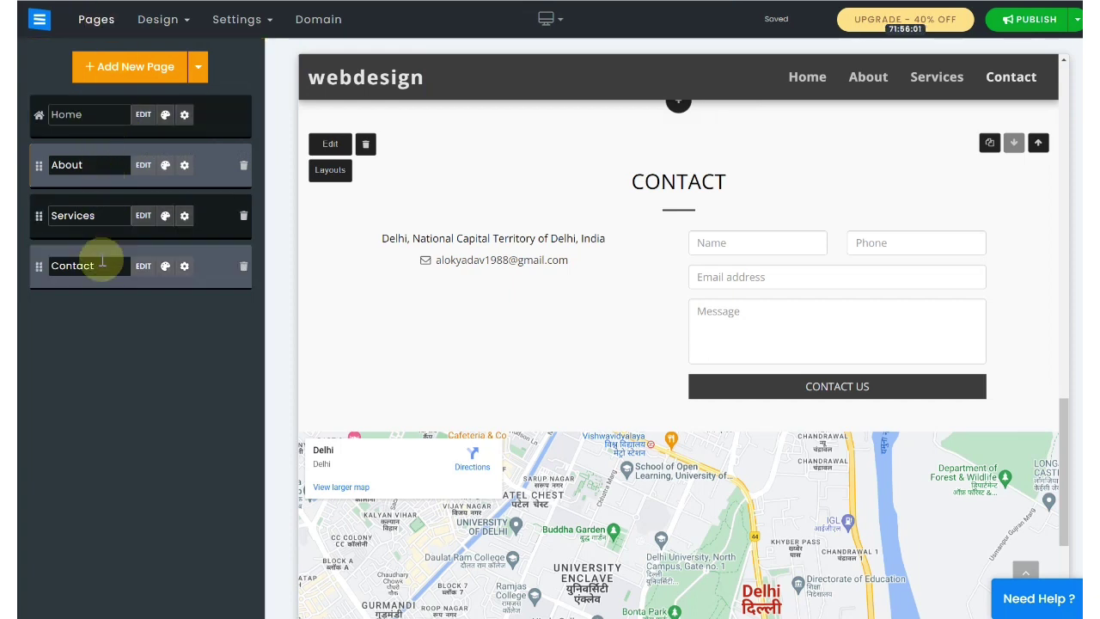
Step: Add a new page from the Gallery category using the Gallery without margins layout, and dismiss the page-order hint
{"action": "left_click", "coordinate": [124, 71]}
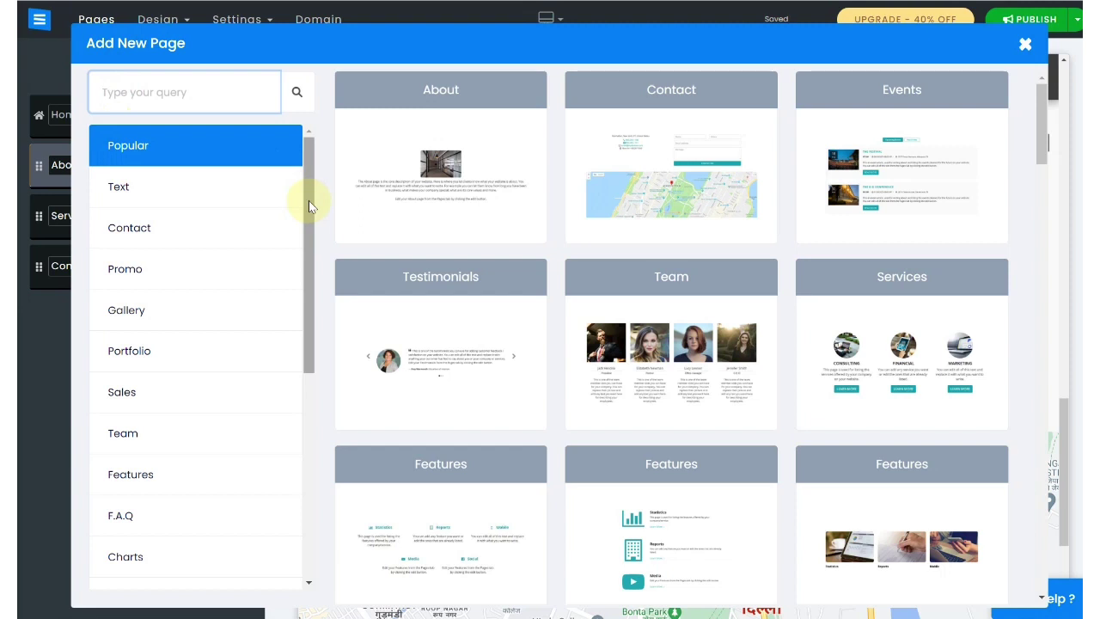
{"action": "left_click_drag", "start_coordinate": [308, 200], "coordinate": [304, 217]}
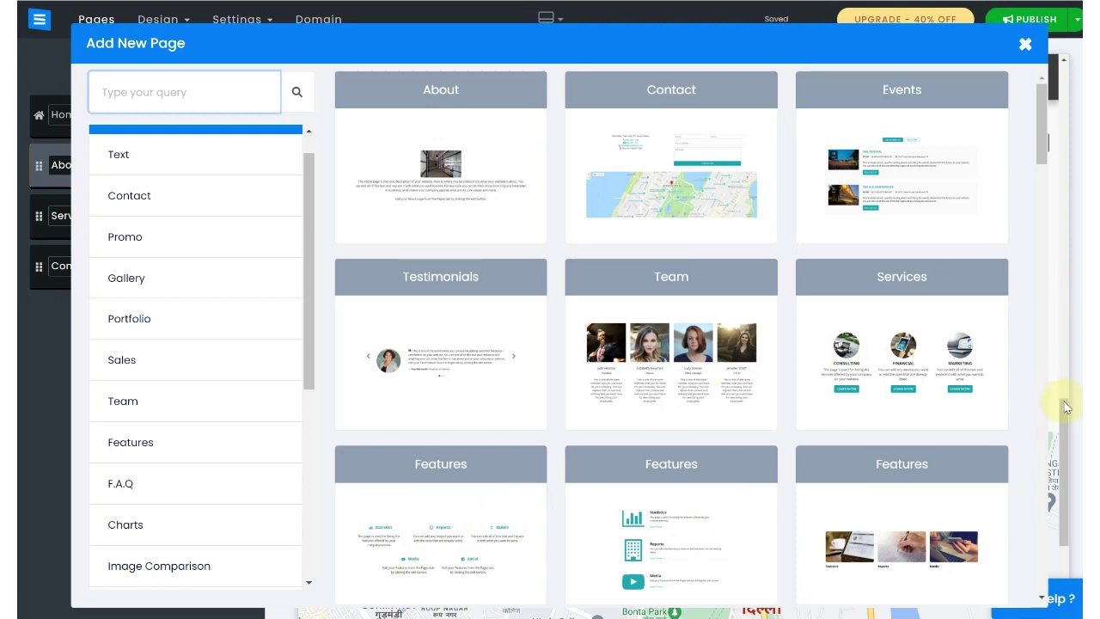
{"action": "left_click", "coordinate": [146, 290]}
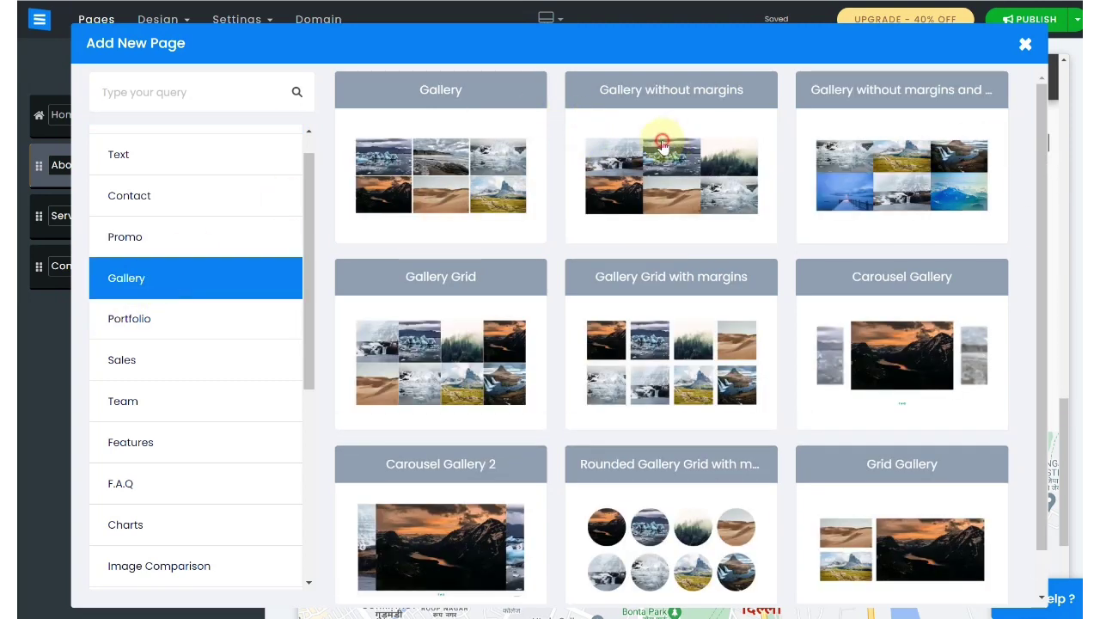
{"action": "left_click", "coordinate": [662, 145]}
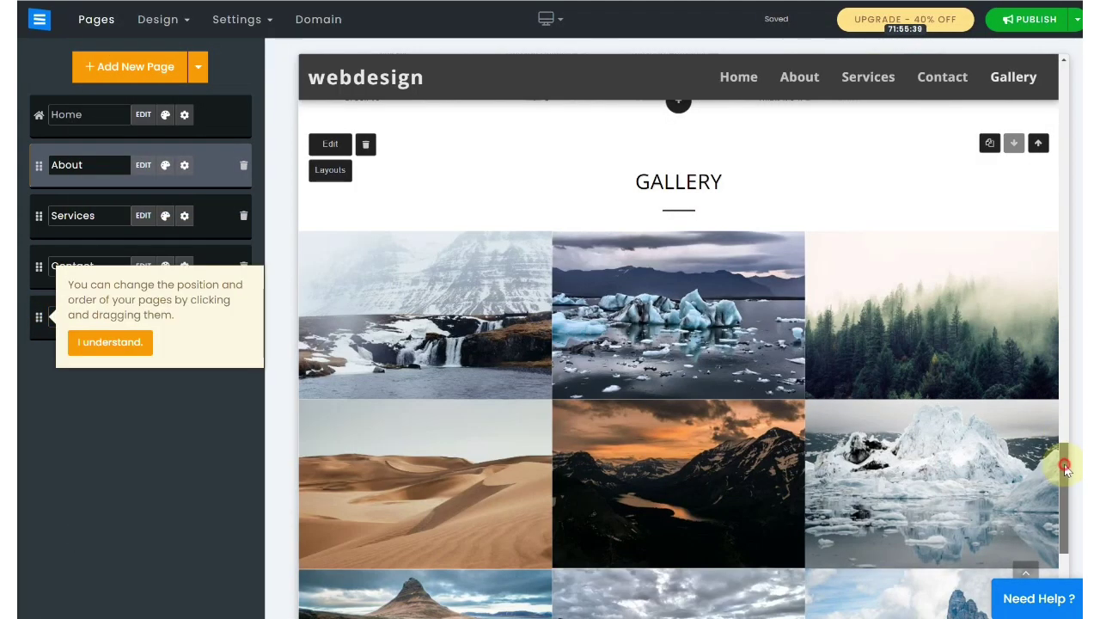
{"action": "mouse_move", "coordinate": [1014, 79]}
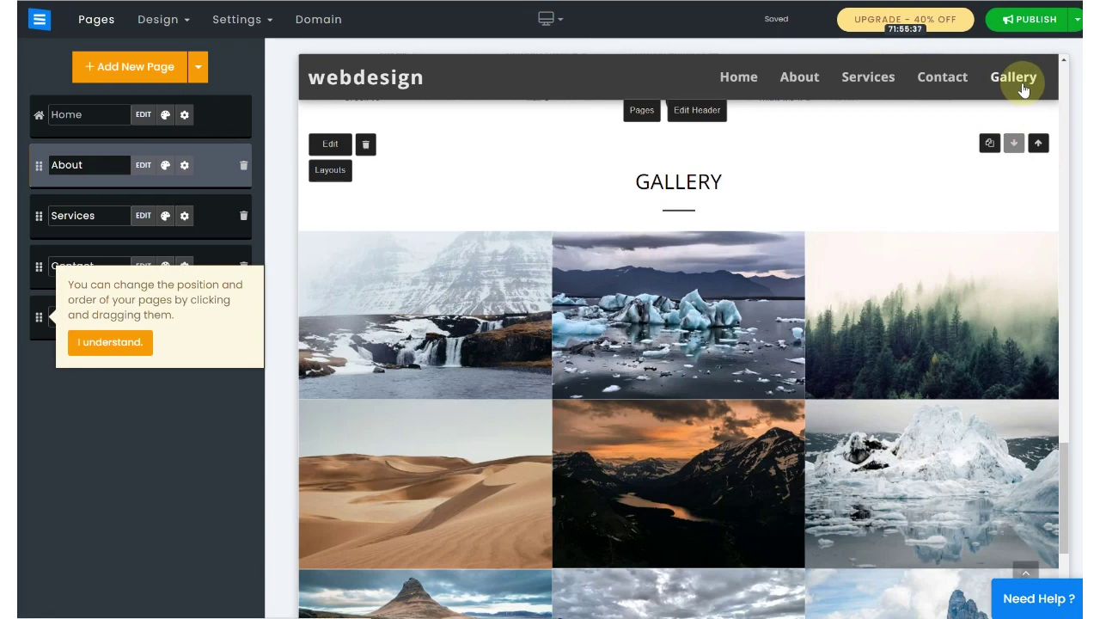
{"action": "left_click", "coordinate": [99, 476]}
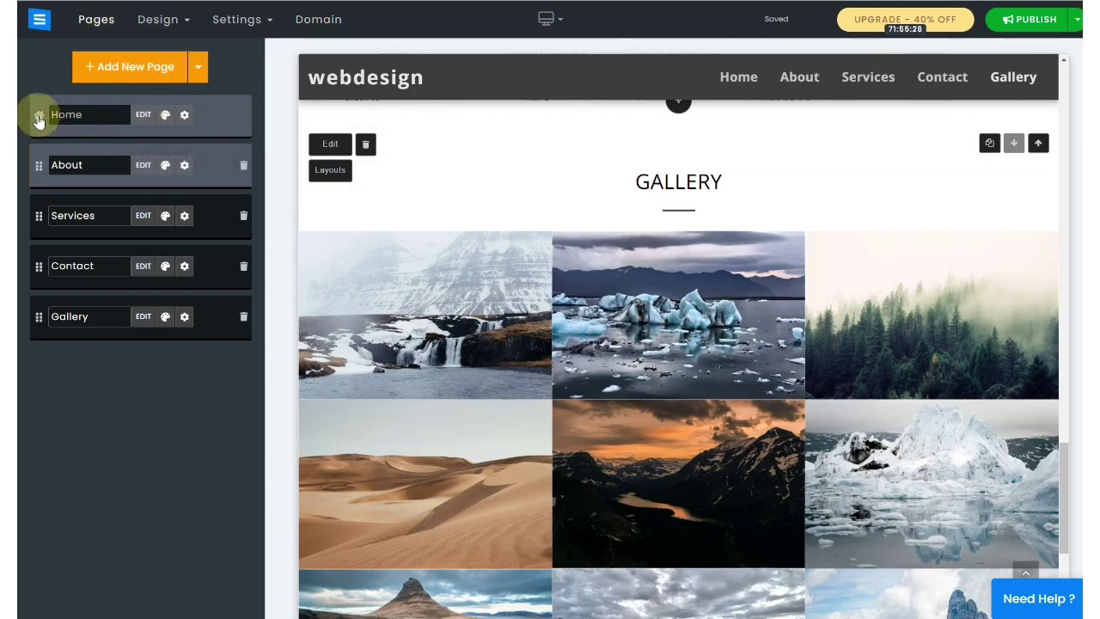
Step: View the About page's description and image settings, and close them without changes
{"action": "left_click", "coordinate": [136, 168]}
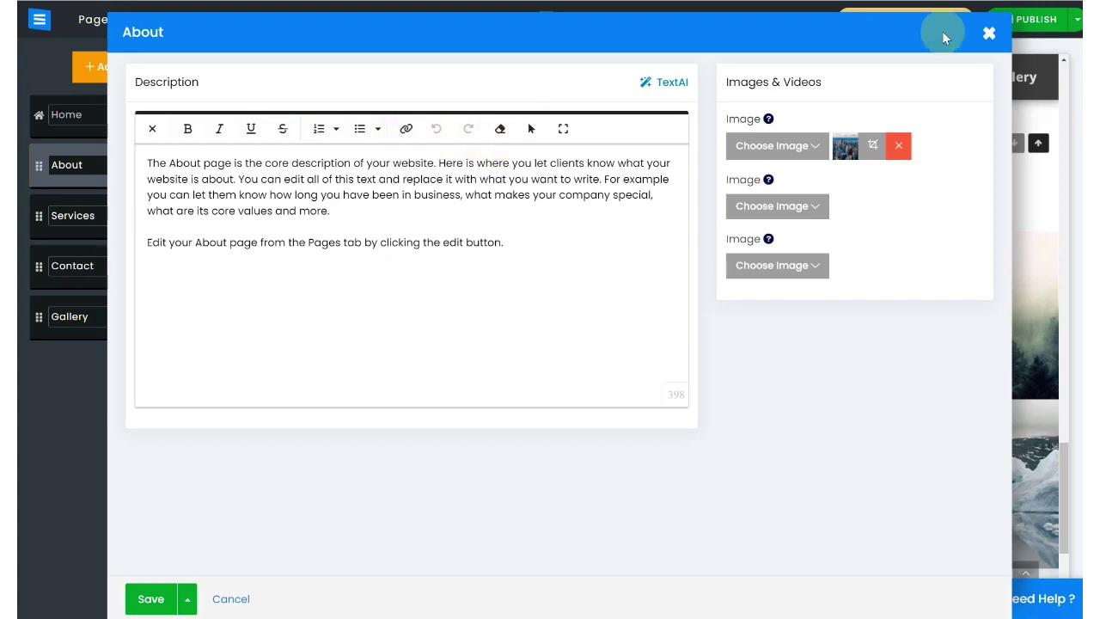
{"action": "left_click", "coordinate": [988, 36]}
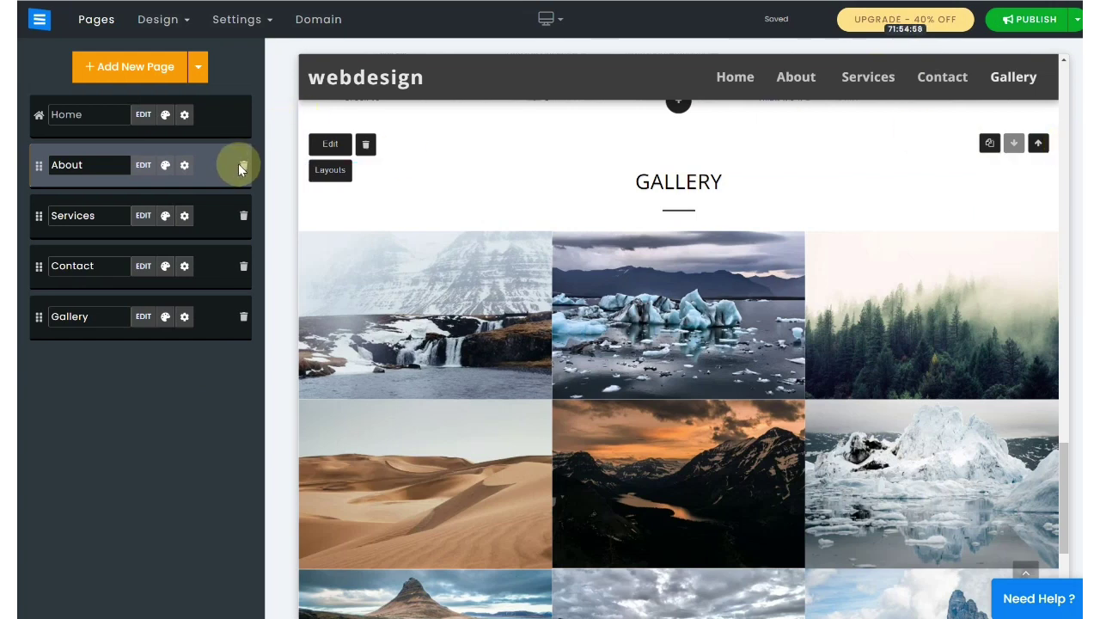
Step: Change the website's main color to dark blue and apply the color scheme with a blue header and white sections
{"action": "left_click", "coordinate": [177, 21]}
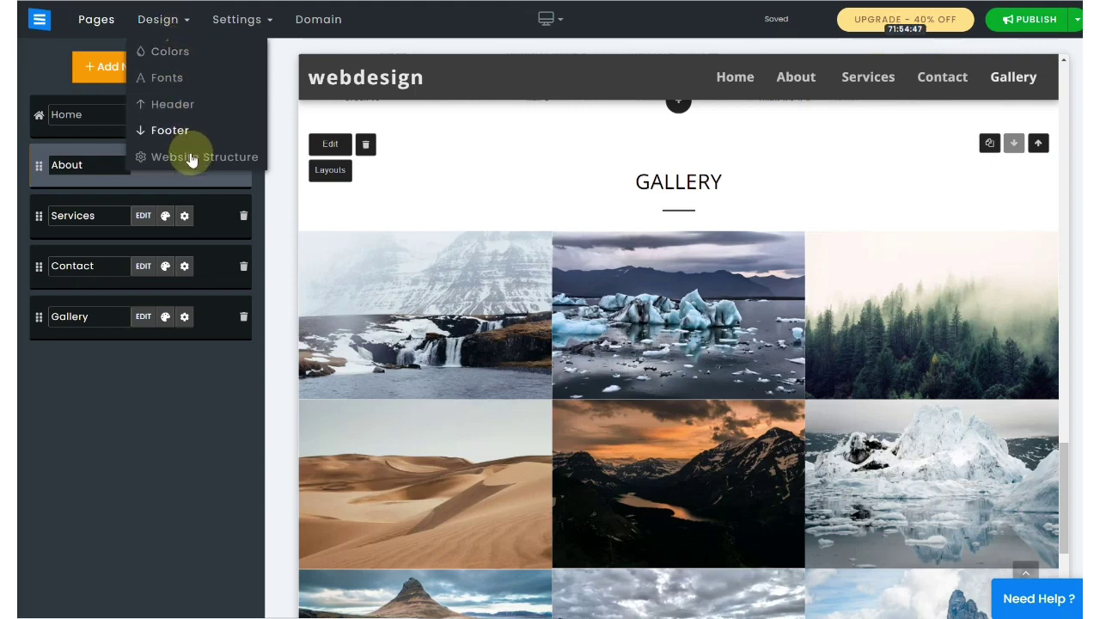
{"action": "left_click", "coordinate": [186, 59]}
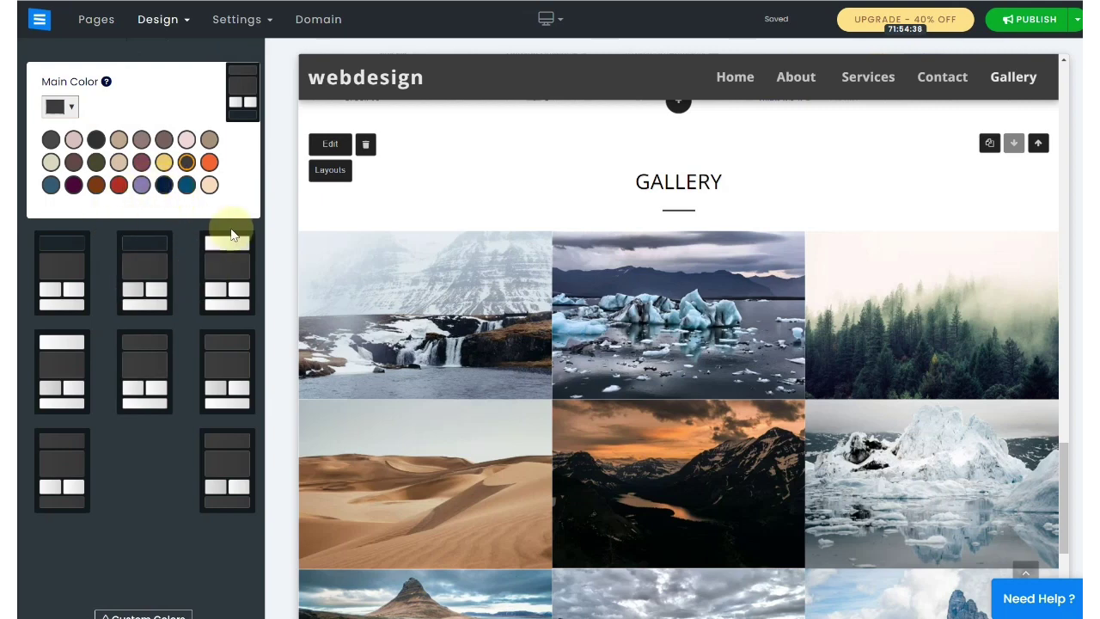
{"action": "left_click", "coordinate": [211, 163]}
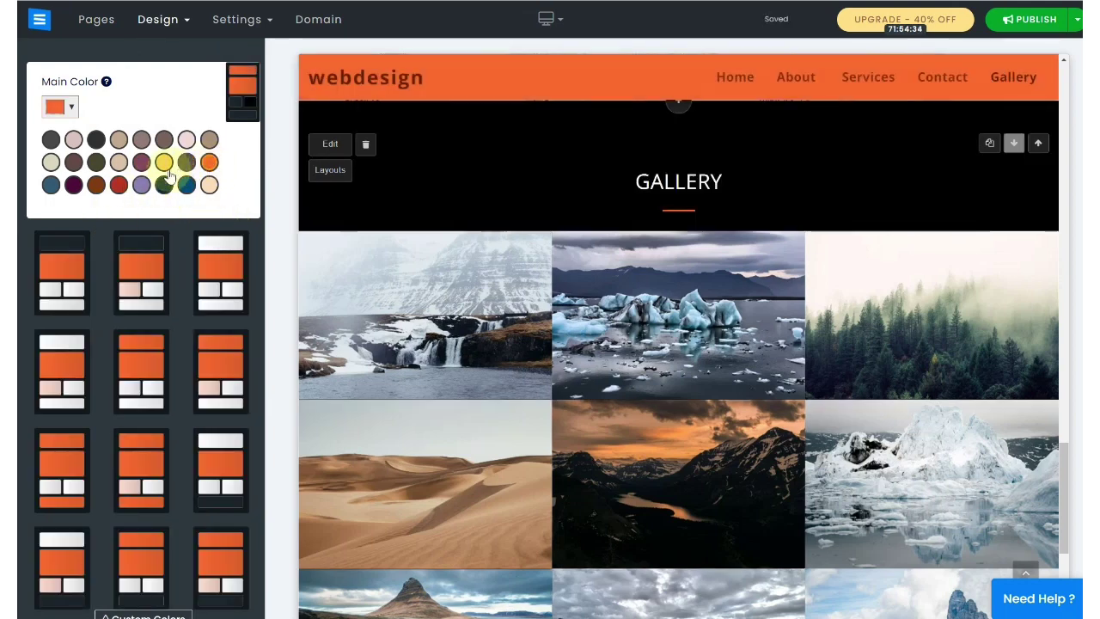
{"action": "left_click", "coordinate": [186, 185]}
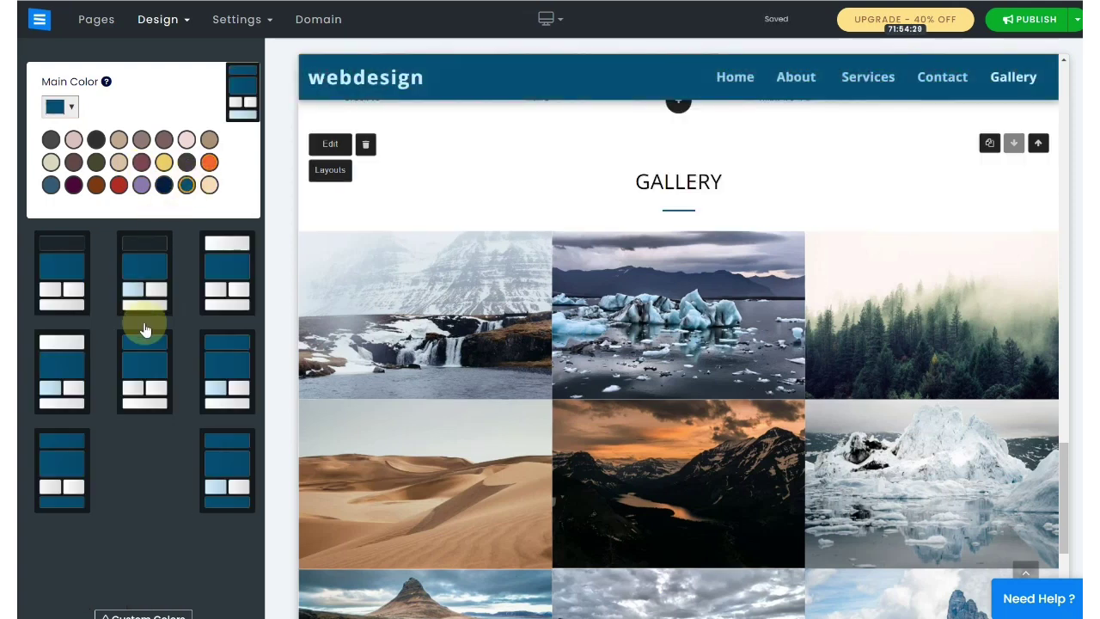
{"action": "left_click", "coordinate": [52, 356]}
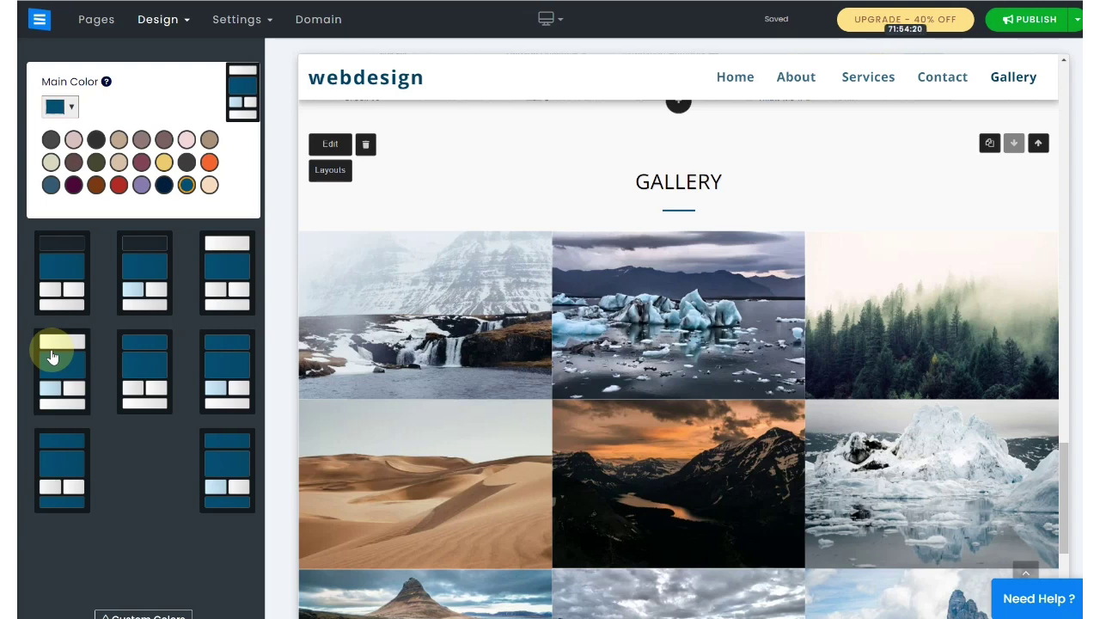
{"action": "left_click", "coordinate": [138, 368]}
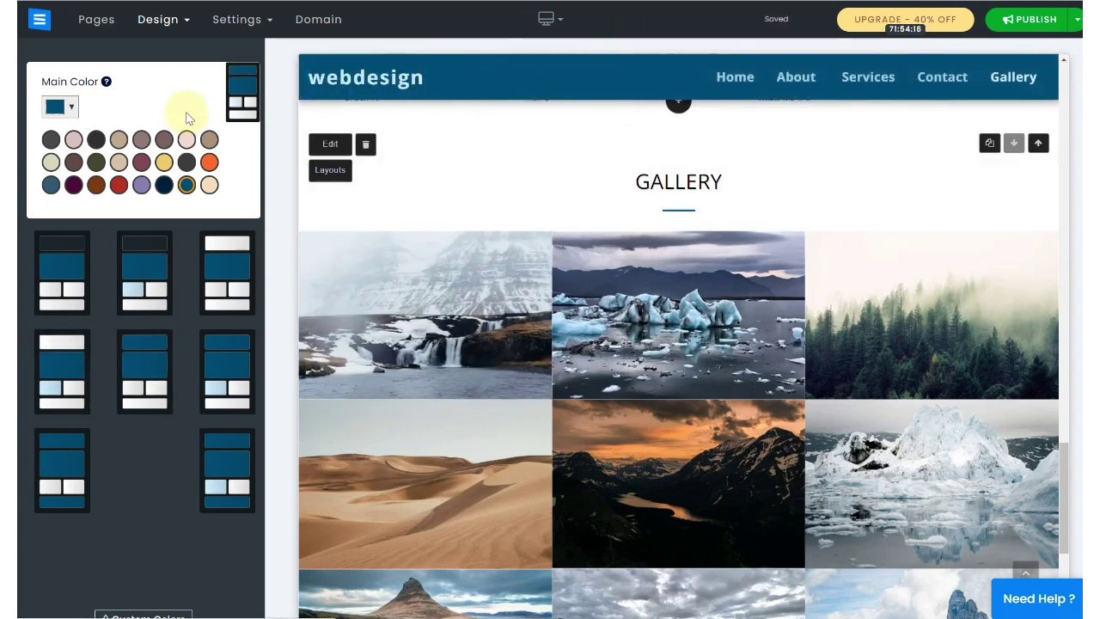
Step: Look through the font pairs available for the website's design
{"action": "left_click", "coordinate": [181, 25]}
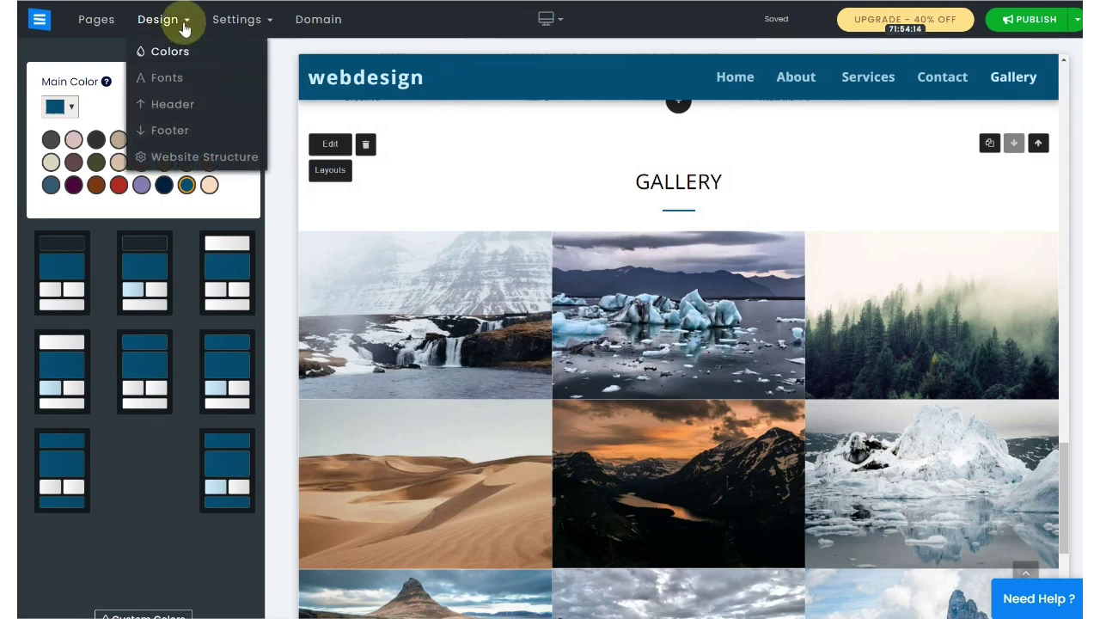
{"action": "left_click", "coordinate": [168, 78]}
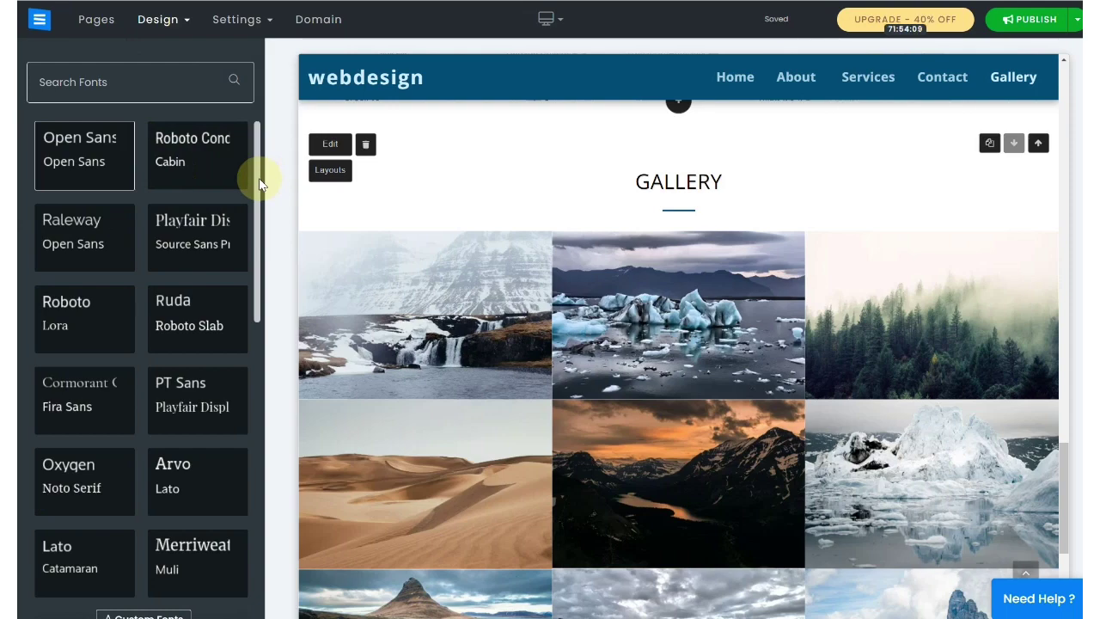
{"action": "scroll", "coordinate": [253, 307], "scroll_direction": "down", "scroll_amount": 15}
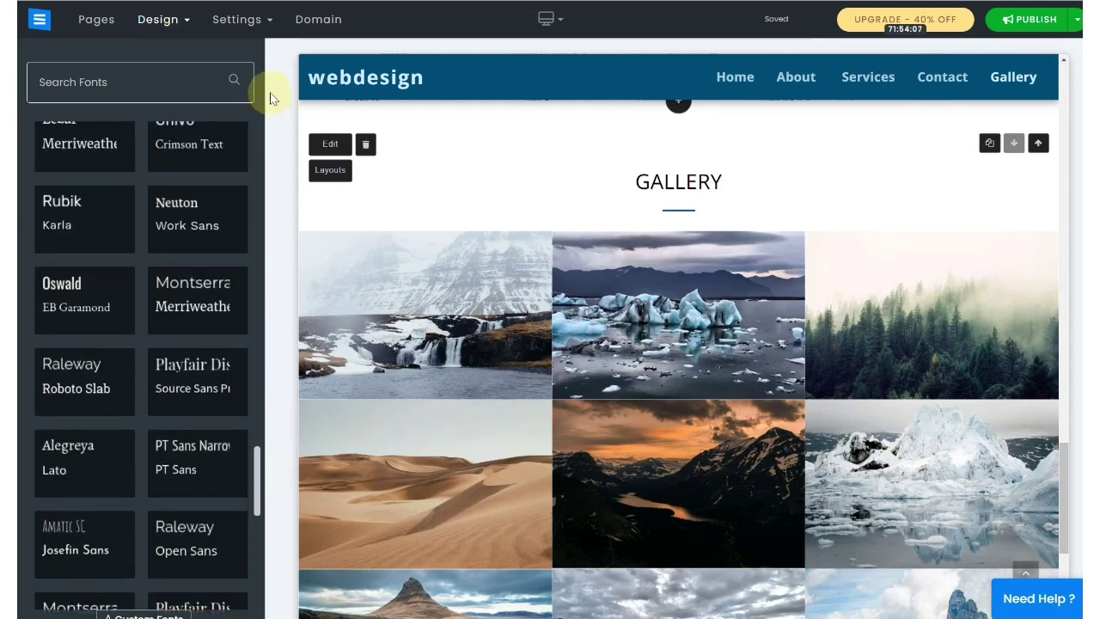
Step: Show the email, location address and social networks in the website header, with phone numbers turned off
{"action": "left_click", "coordinate": [188, 26]}
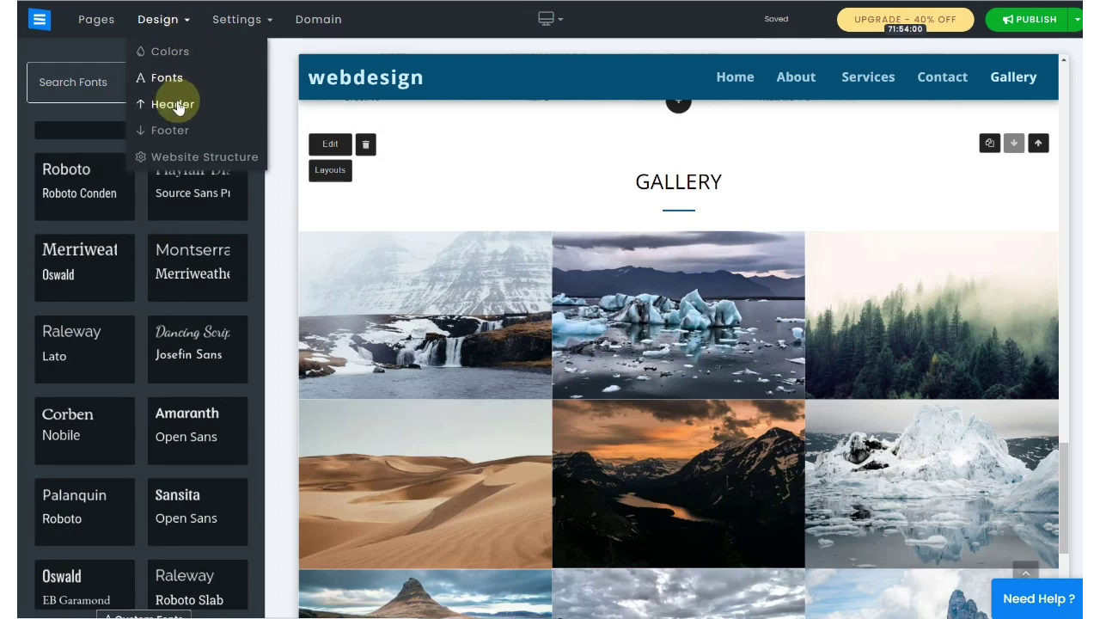
{"action": "left_click", "coordinate": [176, 105]}
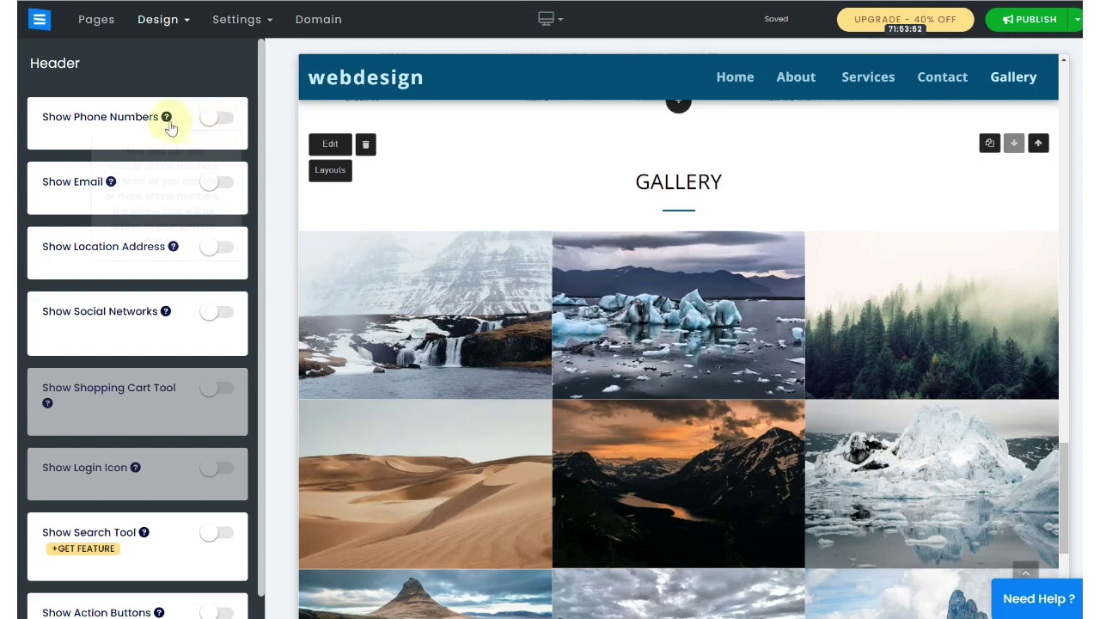
{"action": "left_click", "coordinate": [222, 121]}
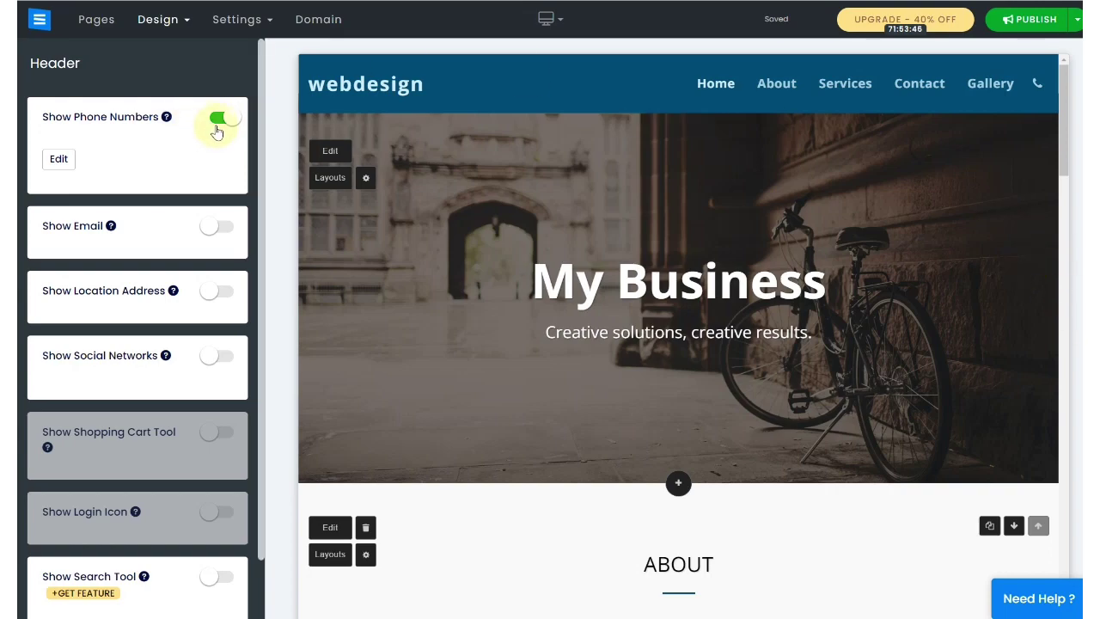
{"action": "left_click", "coordinate": [226, 227]}
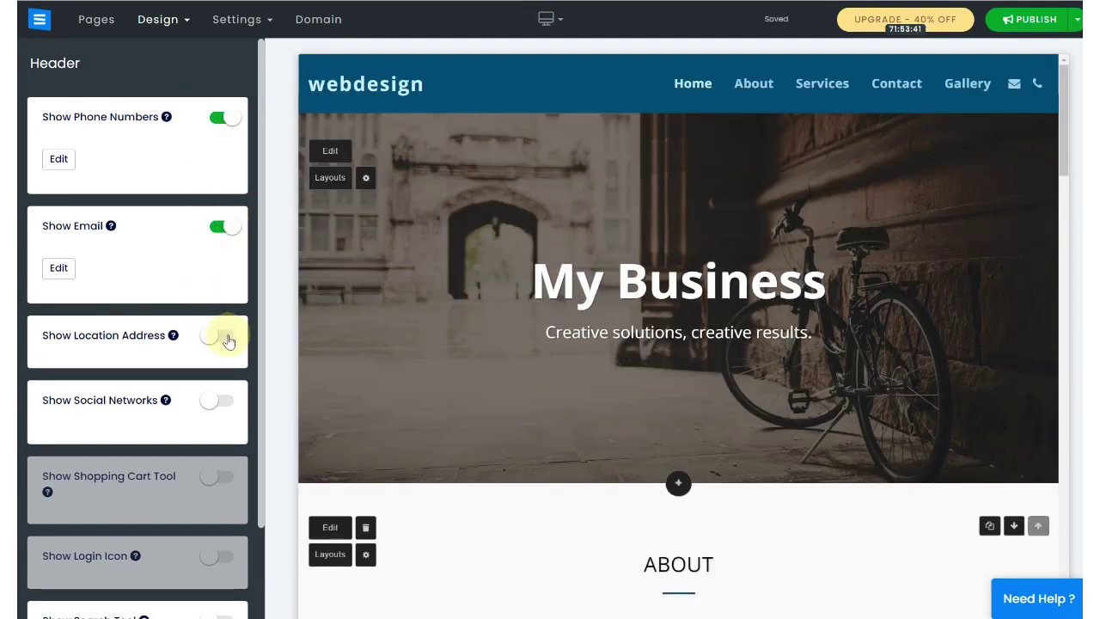
{"action": "left_click", "coordinate": [226, 338]}
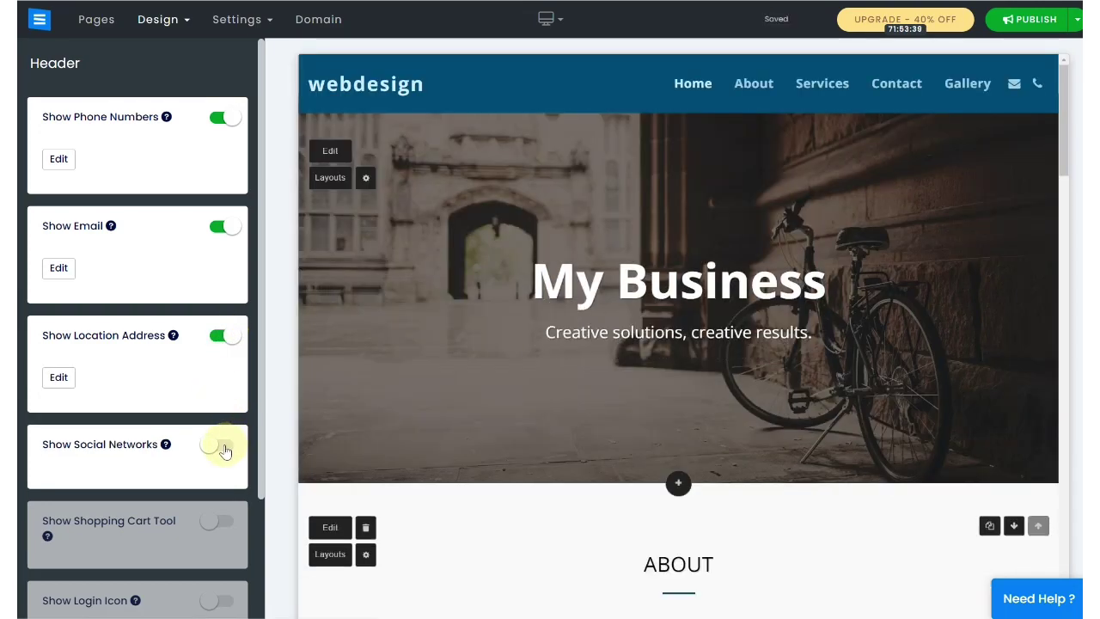
{"action": "left_click", "coordinate": [225, 447]}
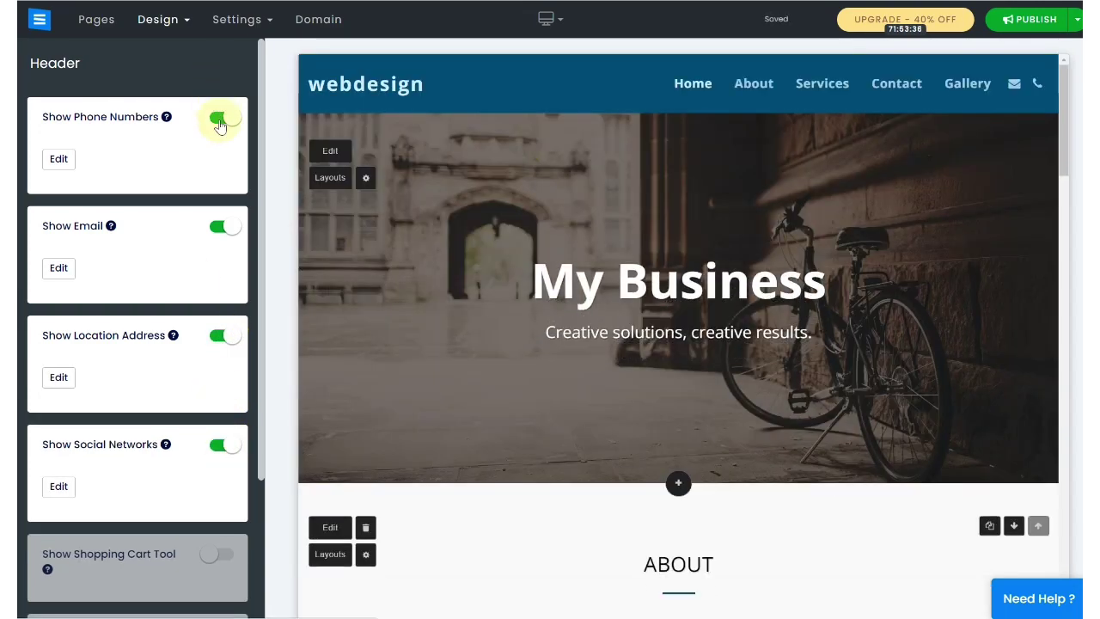
{"action": "left_click", "coordinate": [220, 122]}
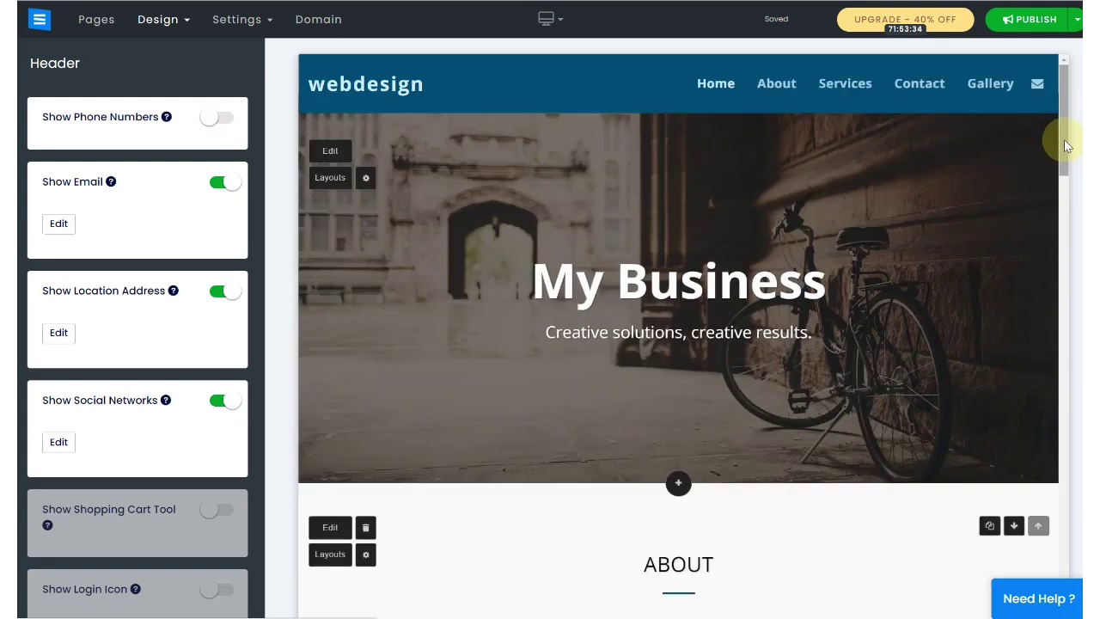
Step: Publish the website with its current changes and return to editing
{"action": "left_click_drag", "start_coordinate": [1064, 137], "coordinate": [1064, 607]}
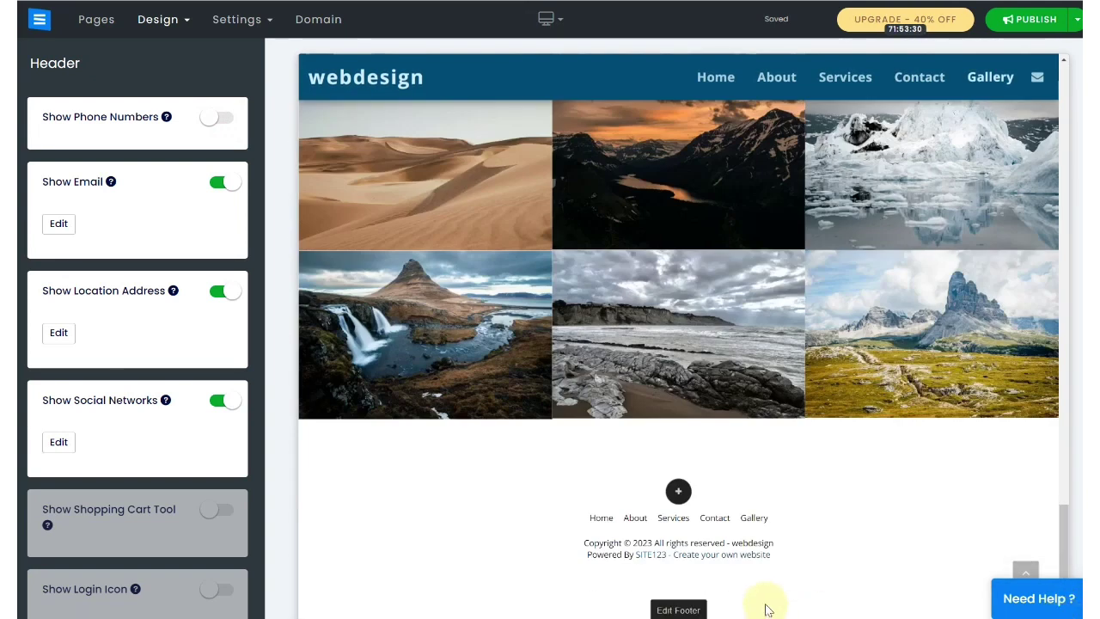
{"action": "left_click_drag", "start_coordinate": [1064, 533], "coordinate": [1083, 128]}
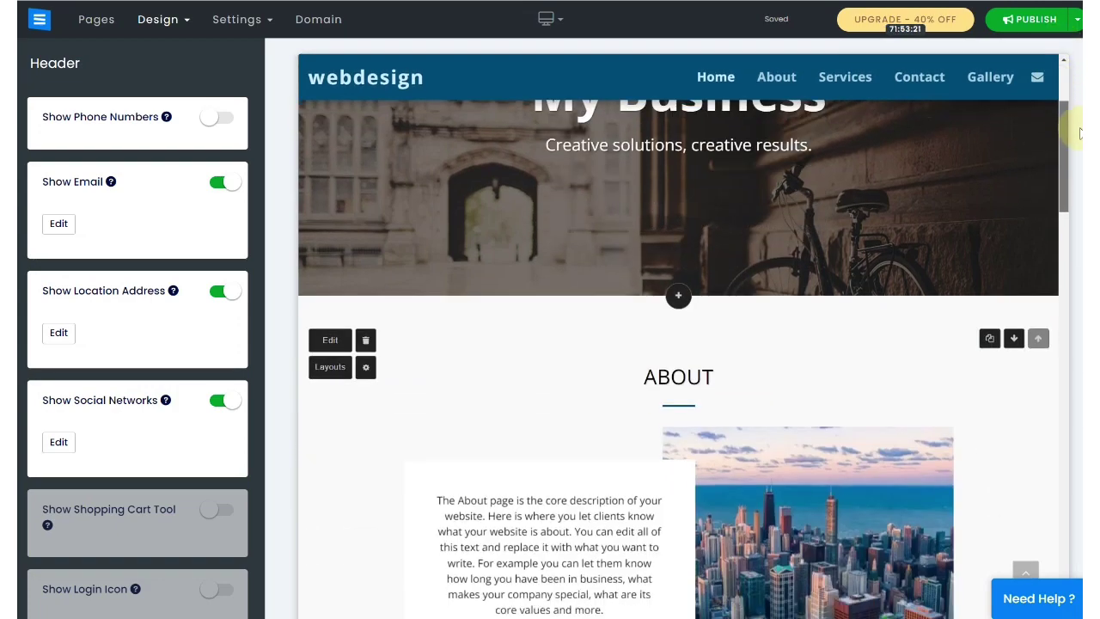
{"action": "left_click", "coordinate": [1016, 27]}
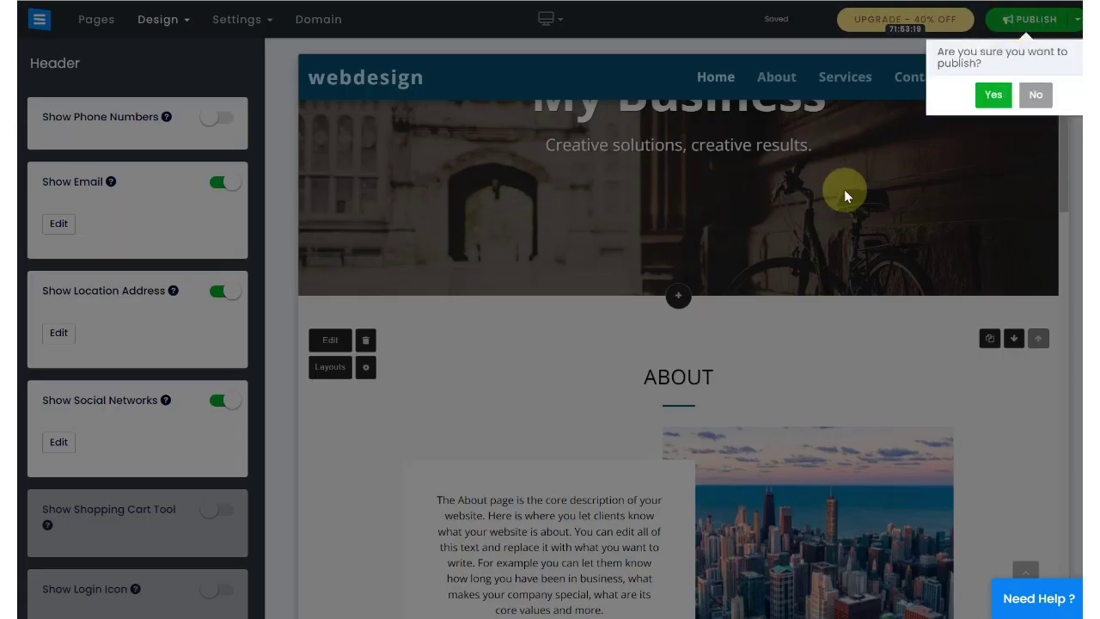
{"action": "left_click", "coordinate": [994, 93]}
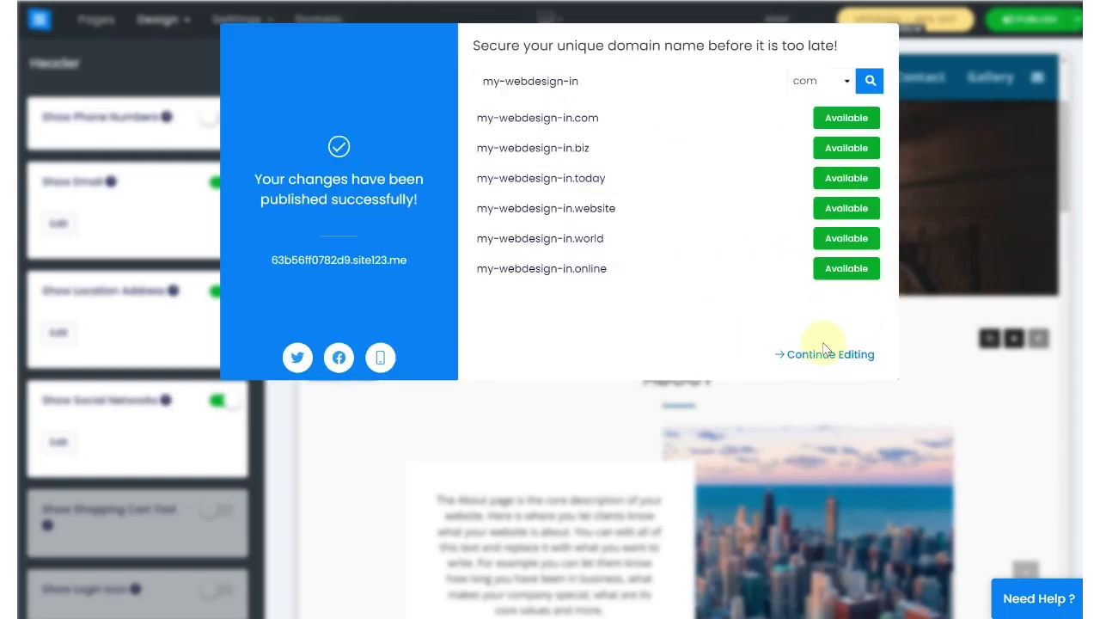
{"action": "left_click", "coordinate": [827, 354]}
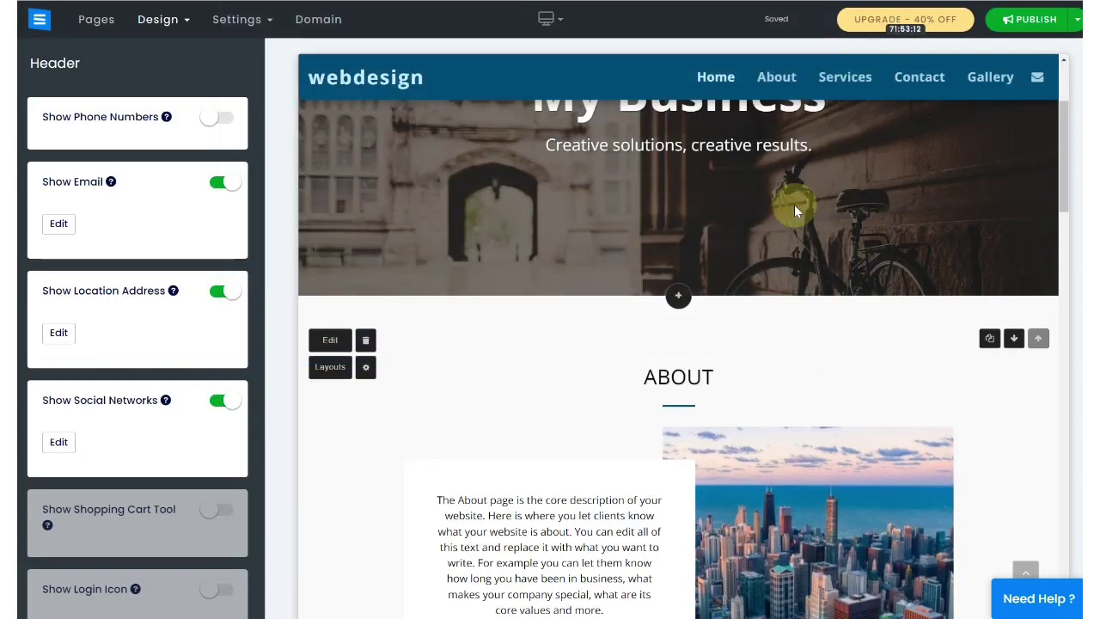
Step: Look through the website preview, from the gallery and contact map back up to the home banner and About section
{"action": "left_click_drag", "start_coordinate": [1060, 196], "coordinate": [1074, 571]}
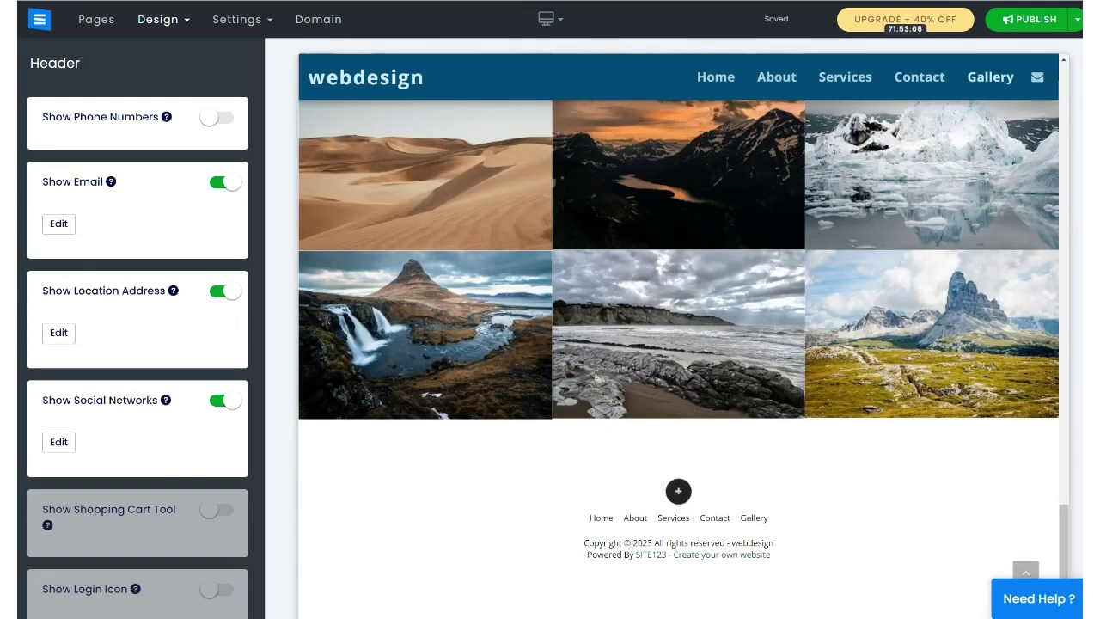
{"action": "left_click_drag", "start_coordinate": [1062, 542], "coordinate": [1066, 419]}
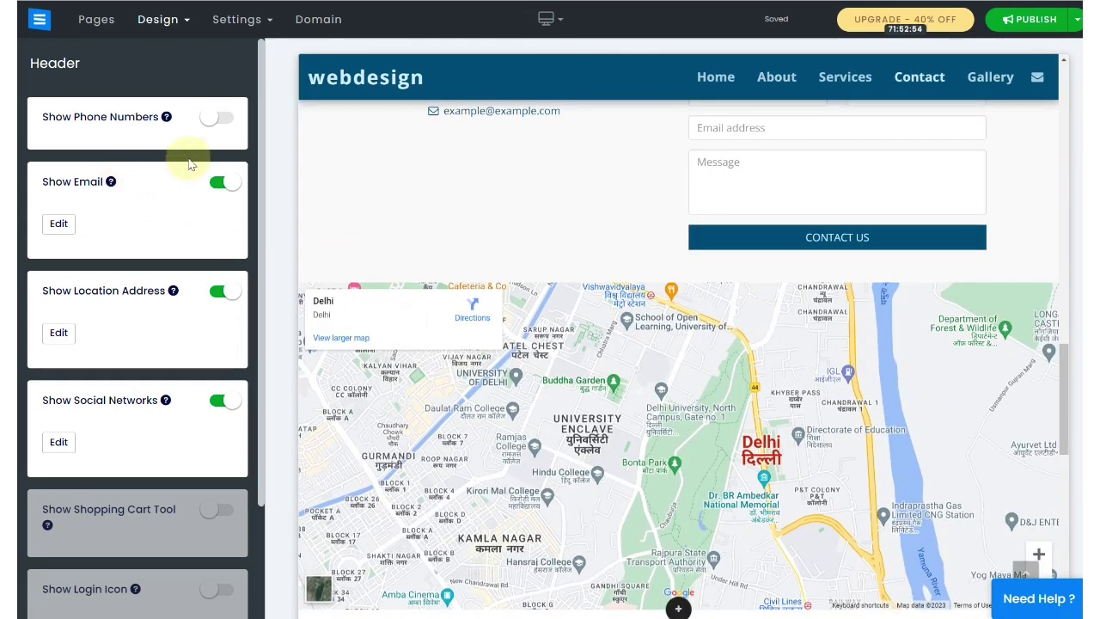
{"action": "left_click_drag", "start_coordinate": [262, 226], "coordinate": [272, 188]}
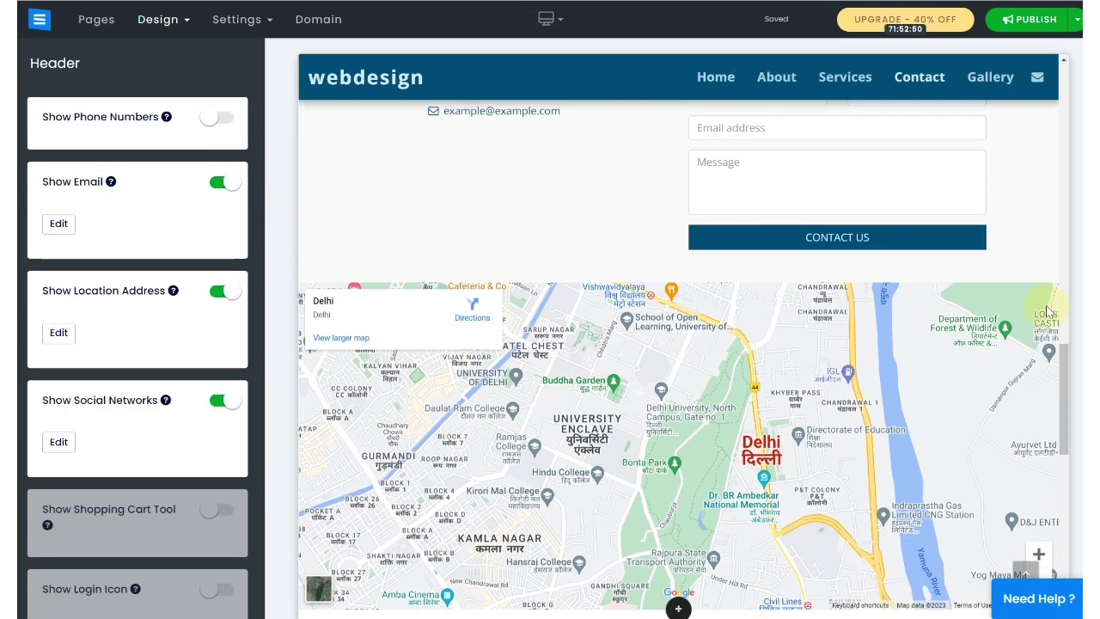
{"action": "left_click_drag", "start_coordinate": [1066, 411], "coordinate": [1080, 25]}
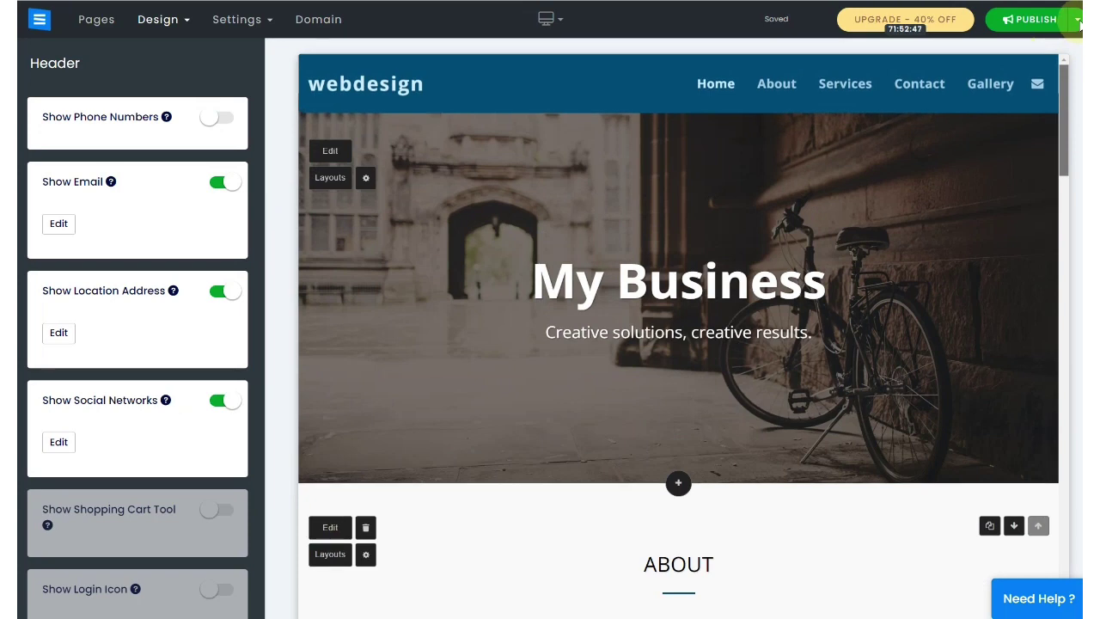
{"action": "left_click", "coordinate": [602, 334]}
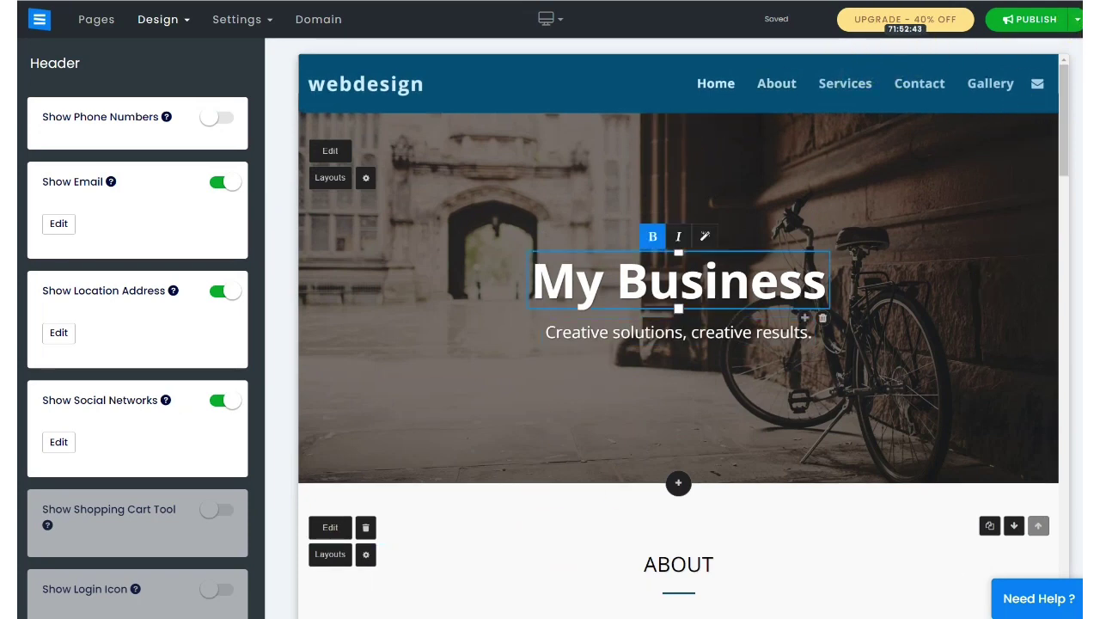
{"action": "left_click", "coordinate": [1026, 209]}
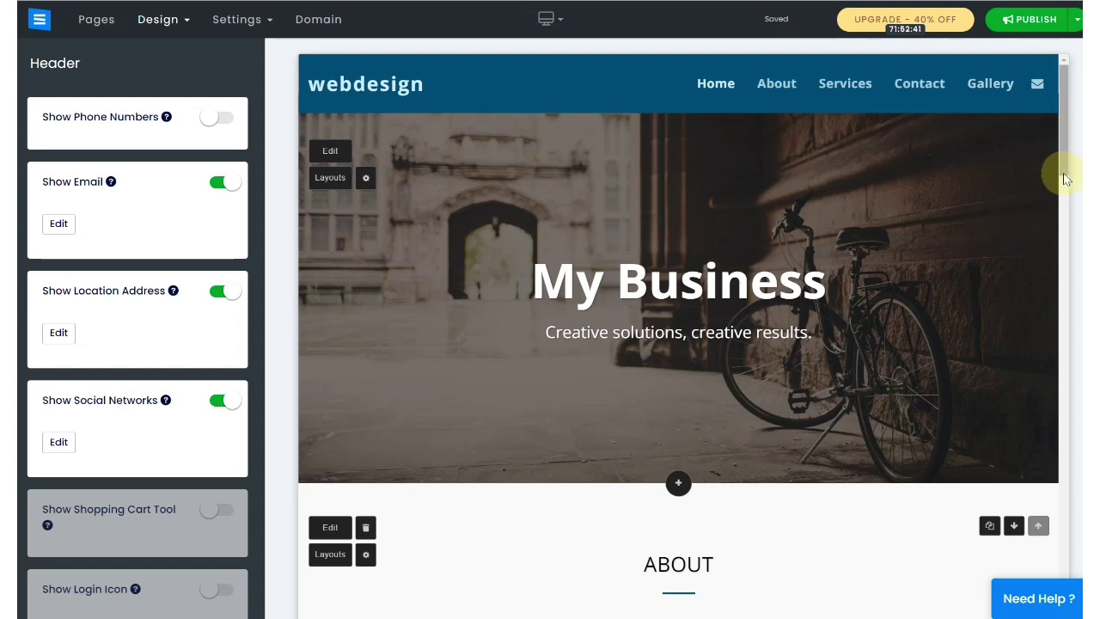
{"action": "scroll", "coordinate": [1063, 176], "scroll_direction": "down", "scroll_amount": 2}
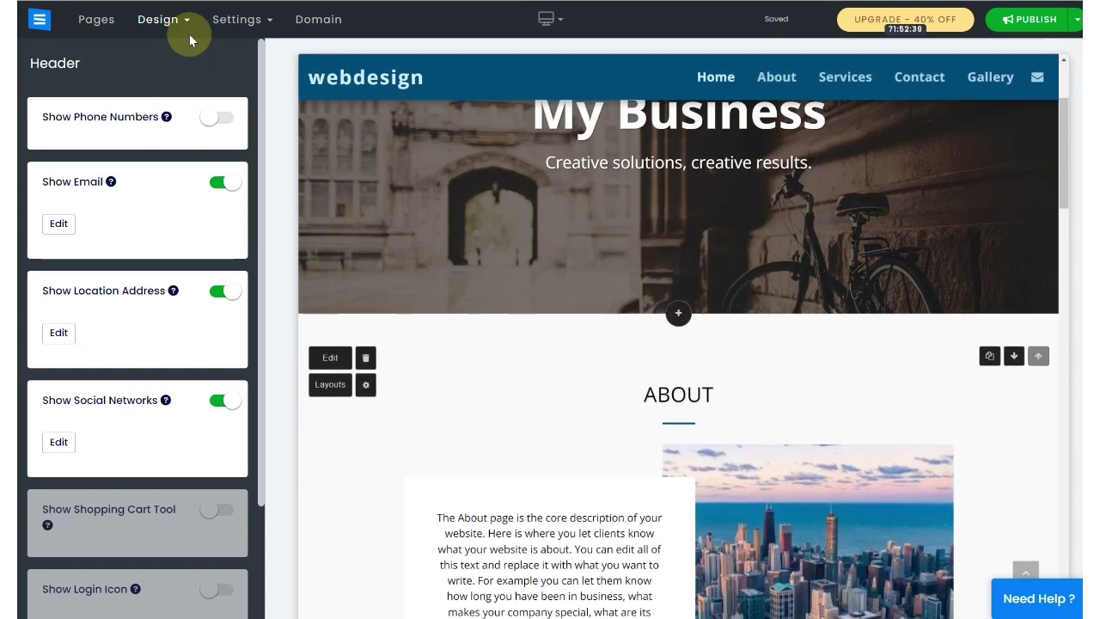
Step: Enable the Floating Contact Button in the footer design settings and check it down the page preview
{"action": "left_click", "coordinate": [158, 20]}
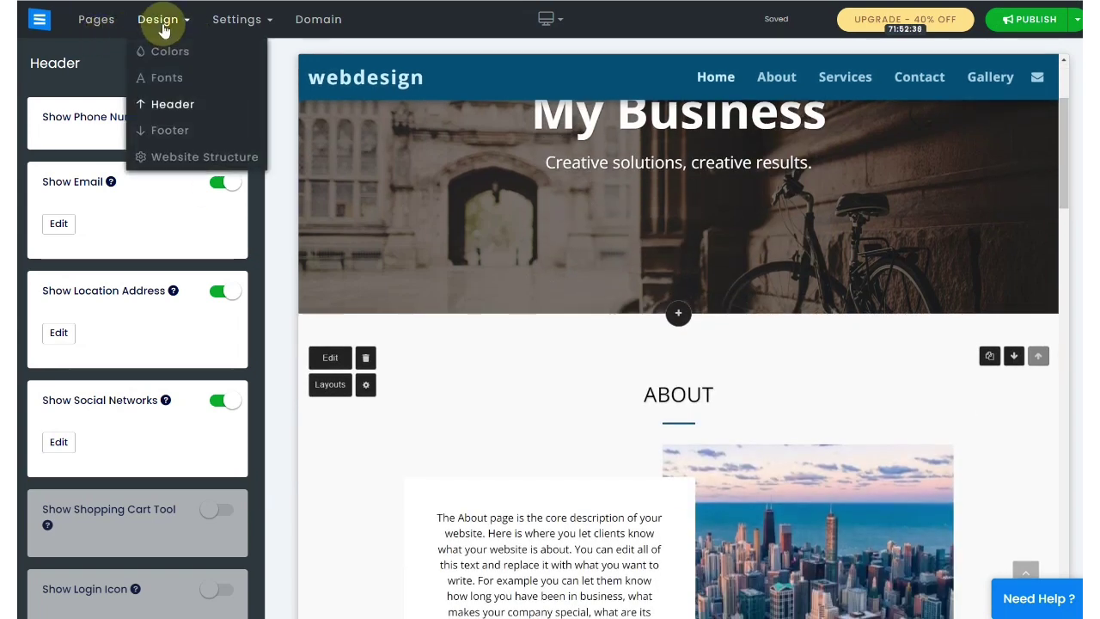
{"action": "left_click", "coordinate": [176, 138]}
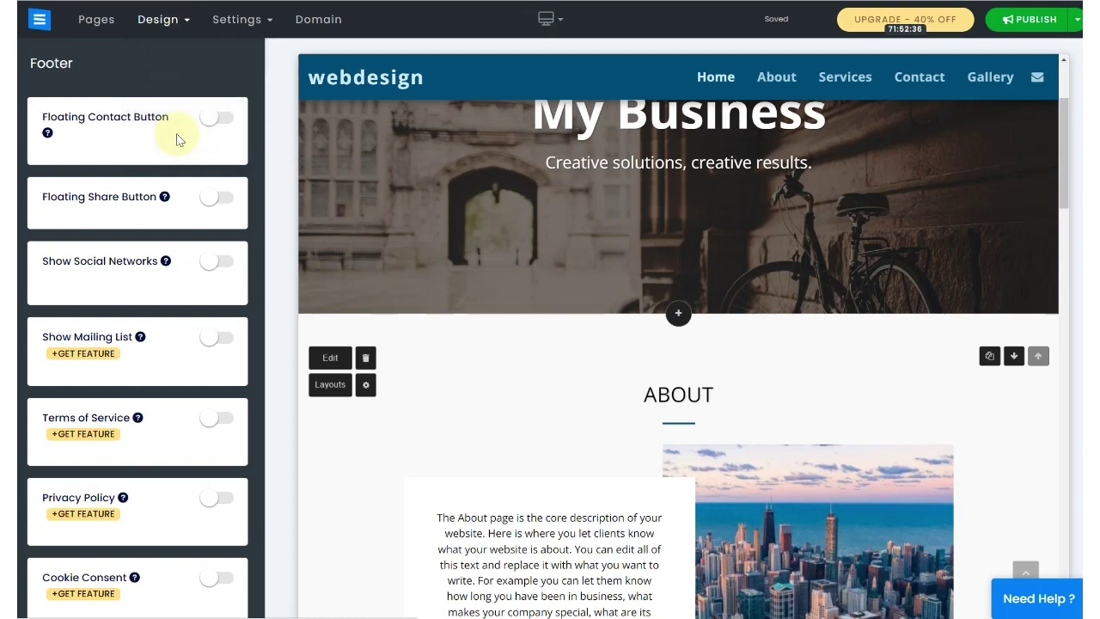
{"action": "left_click", "coordinate": [229, 123]}
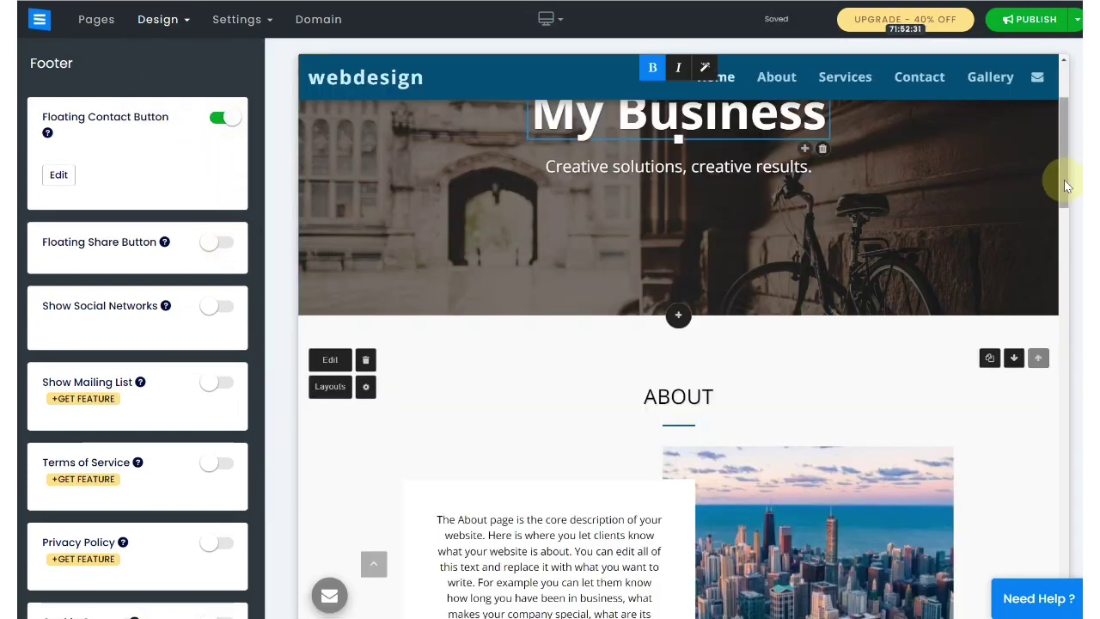
{"action": "left_click_drag", "start_coordinate": [1066, 185], "coordinate": [1079, 601]}
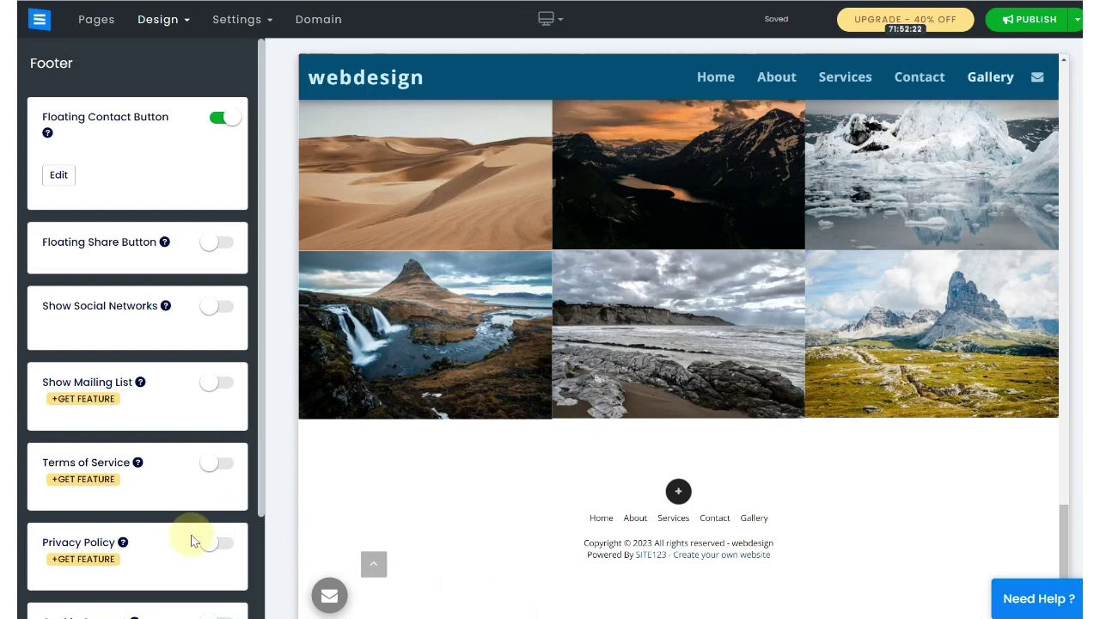
Step: Try to enable the footer's Privacy Policy feature, and compare the prices and features of the Gold, Professional, Advanced and Basic plans
{"action": "left_click", "coordinate": [219, 545]}
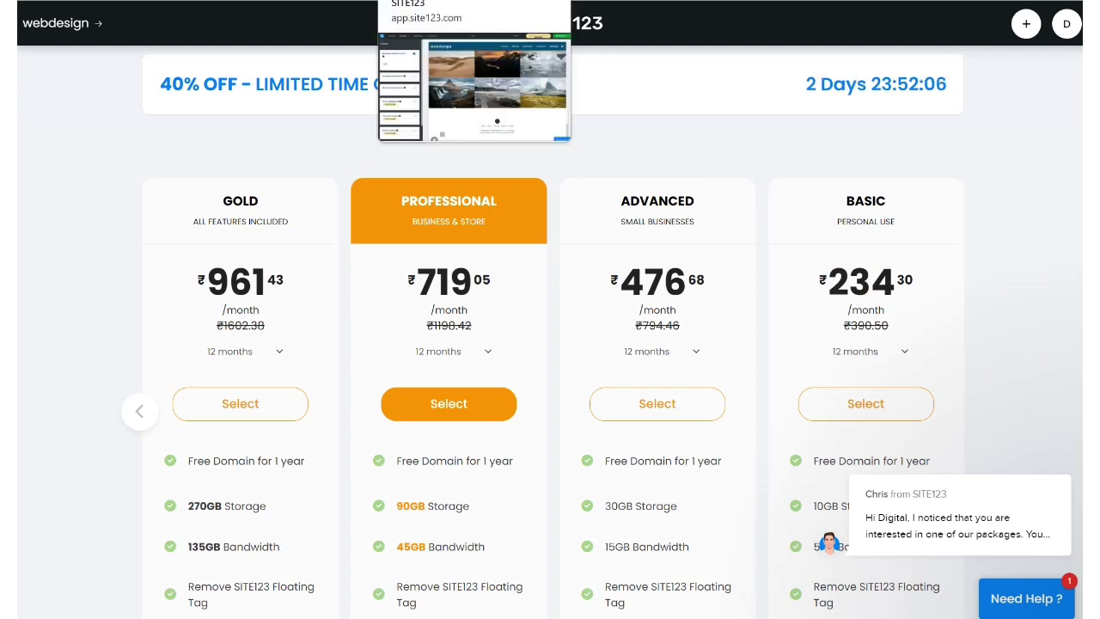
{"action": "scroll", "coordinate": [550, 344], "scroll_direction": "down", "scroll_amount": 4}
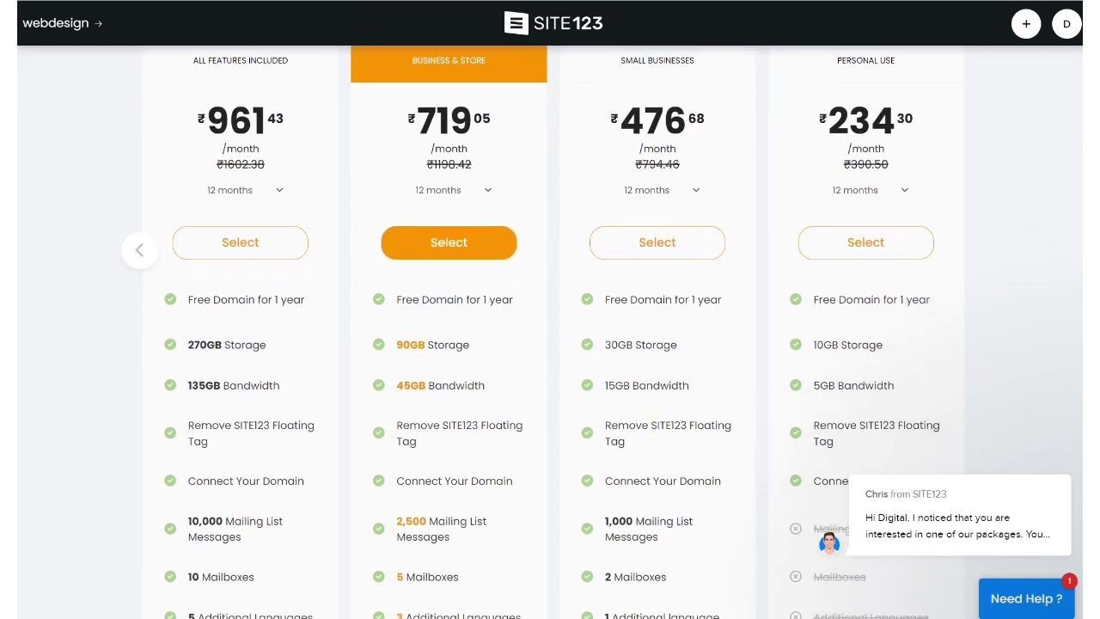
{"action": "scroll", "coordinate": [550, 344], "scroll_direction": "up", "scroll_amount": 2}
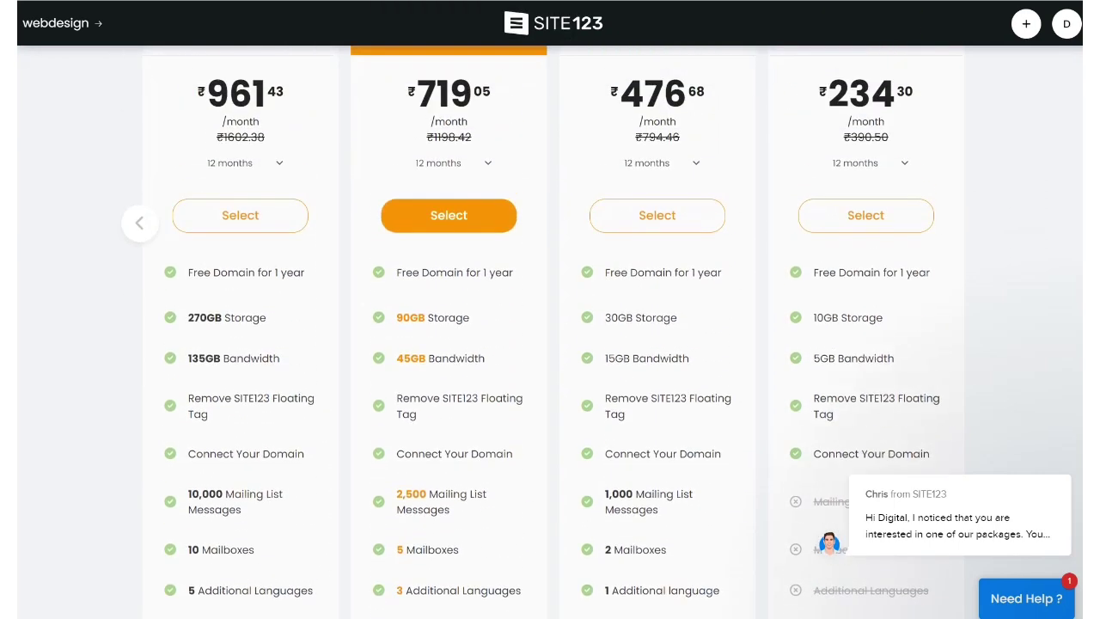
{"action": "scroll", "coordinate": [550, 344], "scroll_direction": "up", "scroll_amount": 1}
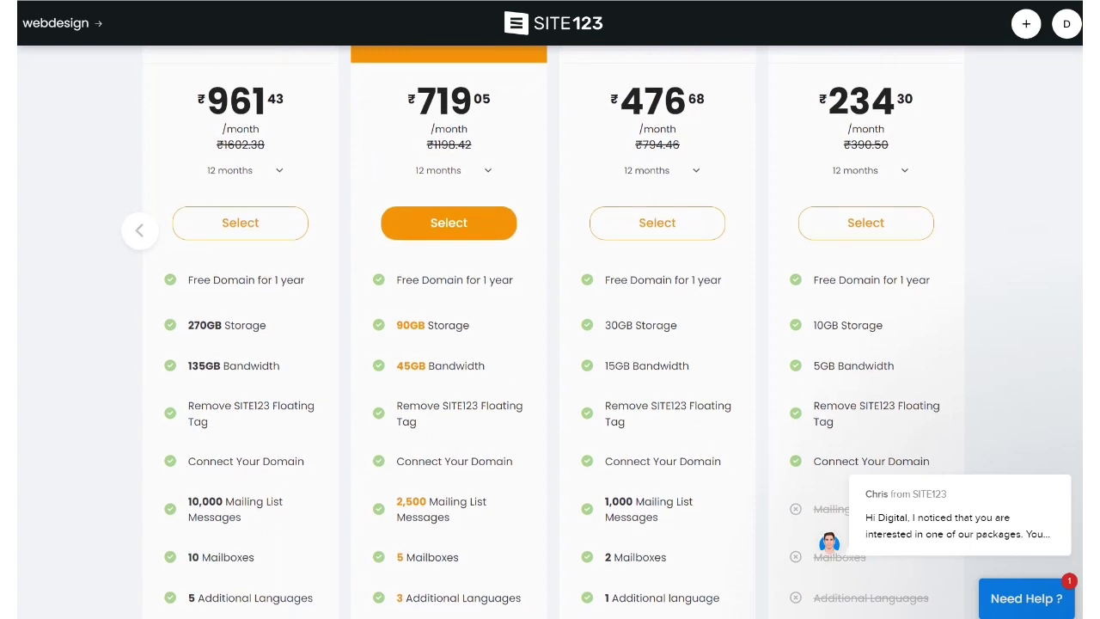
{"action": "scroll", "coordinate": [550, 344], "scroll_direction": "down", "scroll_amount": 1}
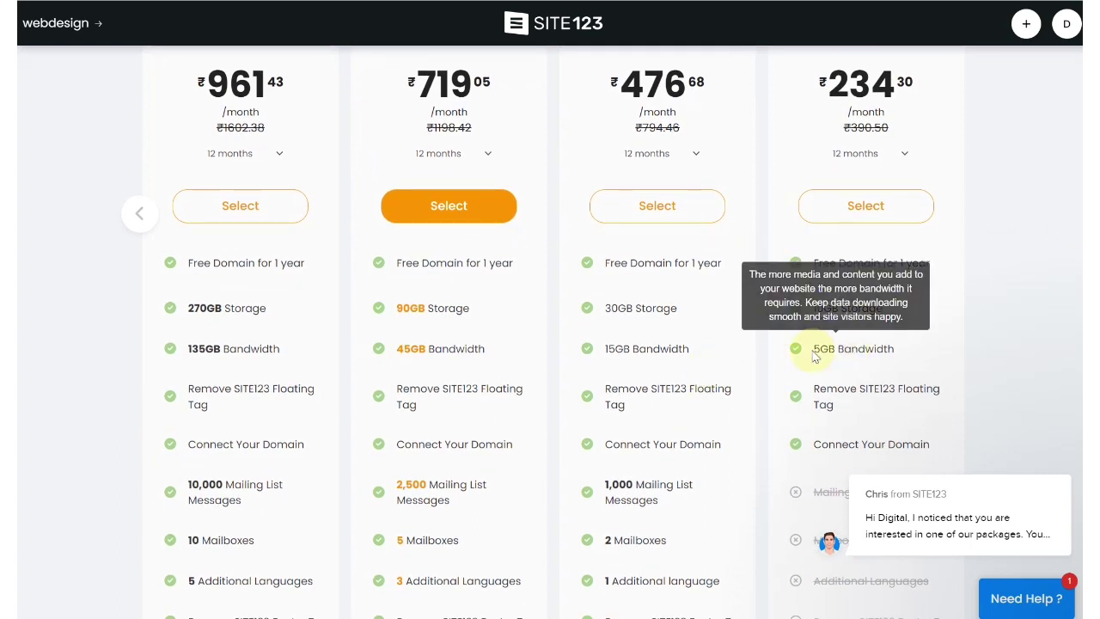
{"action": "mouse_move", "coordinate": [819, 421]}
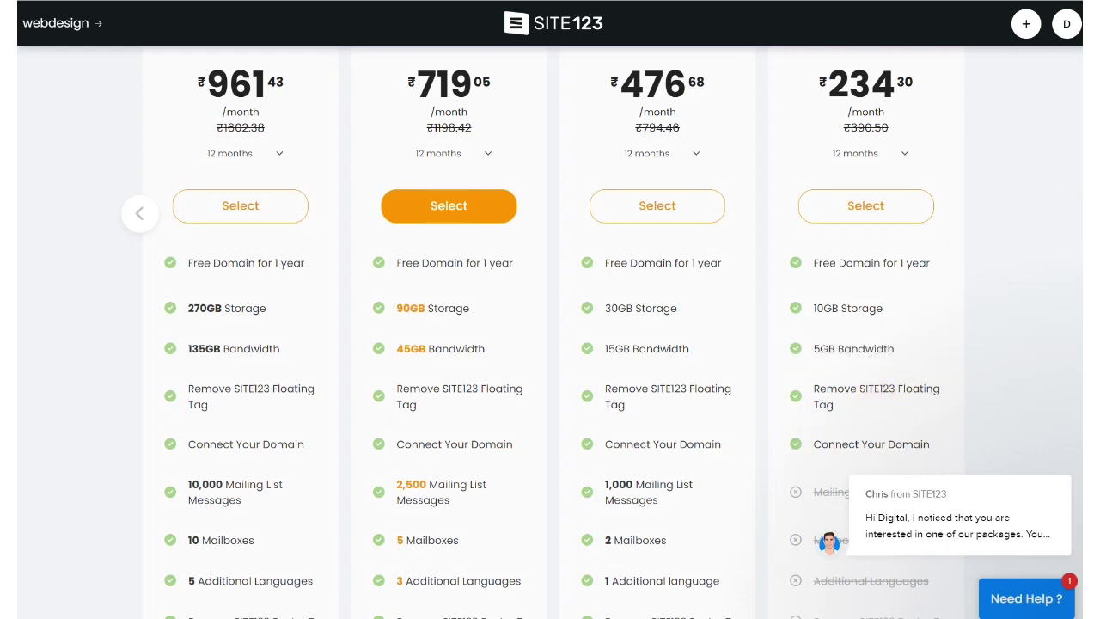
{"action": "scroll", "coordinate": [550, 344], "scroll_direction": "down", "scroll_amount": 1}
{"action": "scroll", "coordinate": [550, 344], "scroll_direction": "up", "scroll_amount": 1}
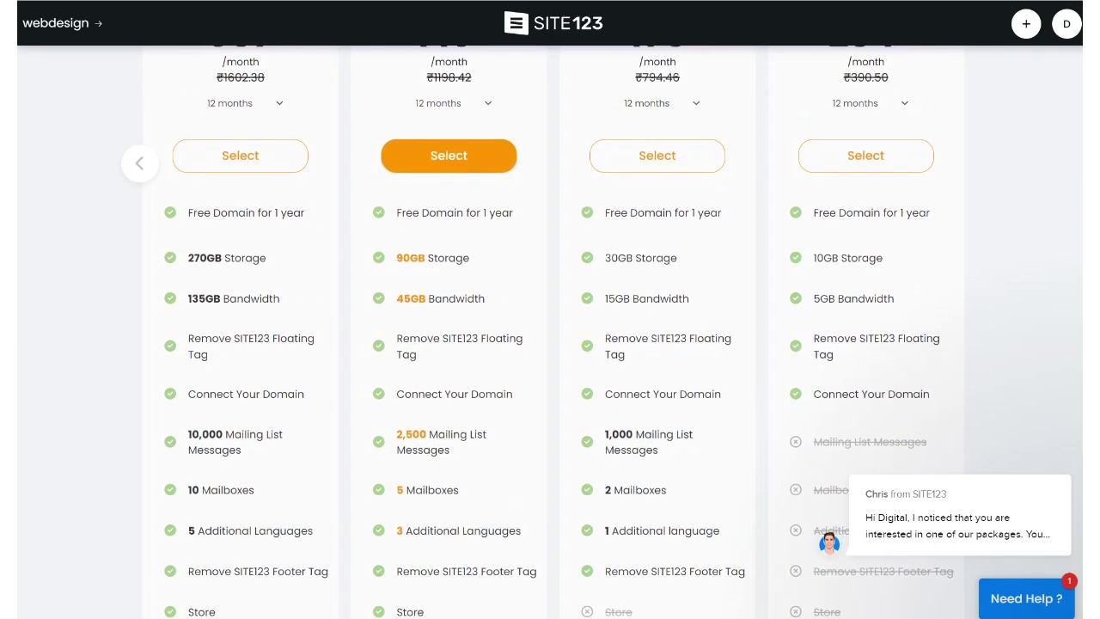
{"action": "scroll", "coordinate": [550, 344], "scroll_direction": "down", "scroll_amount": 1}
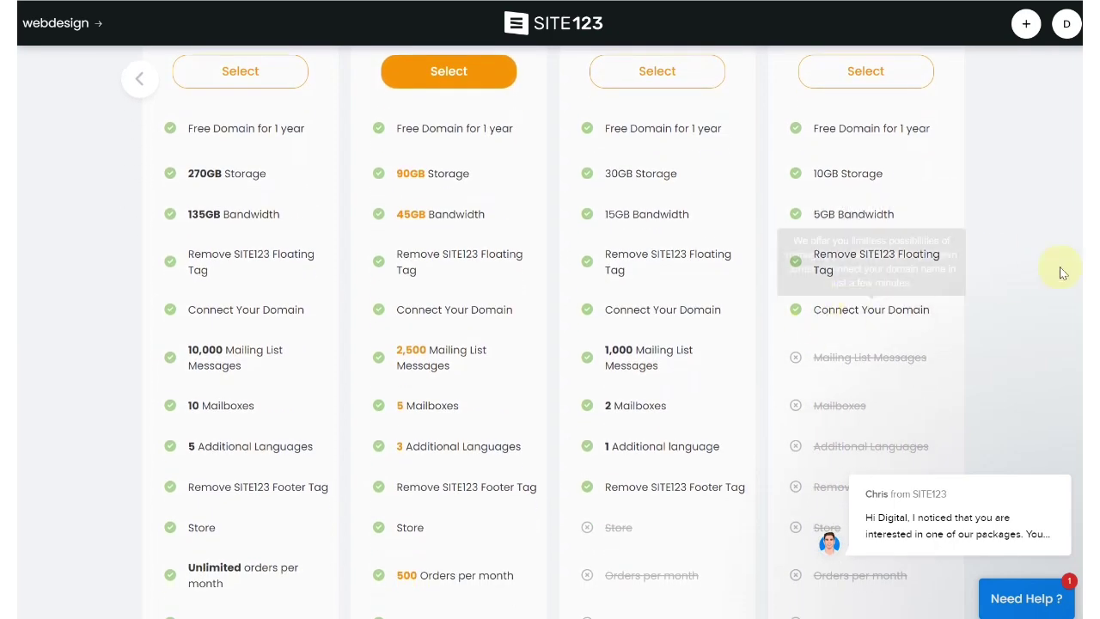
{"action": "scroll", "coordinate": [550, 343], "scroll_direction": "up", "scroll_amount": 1}
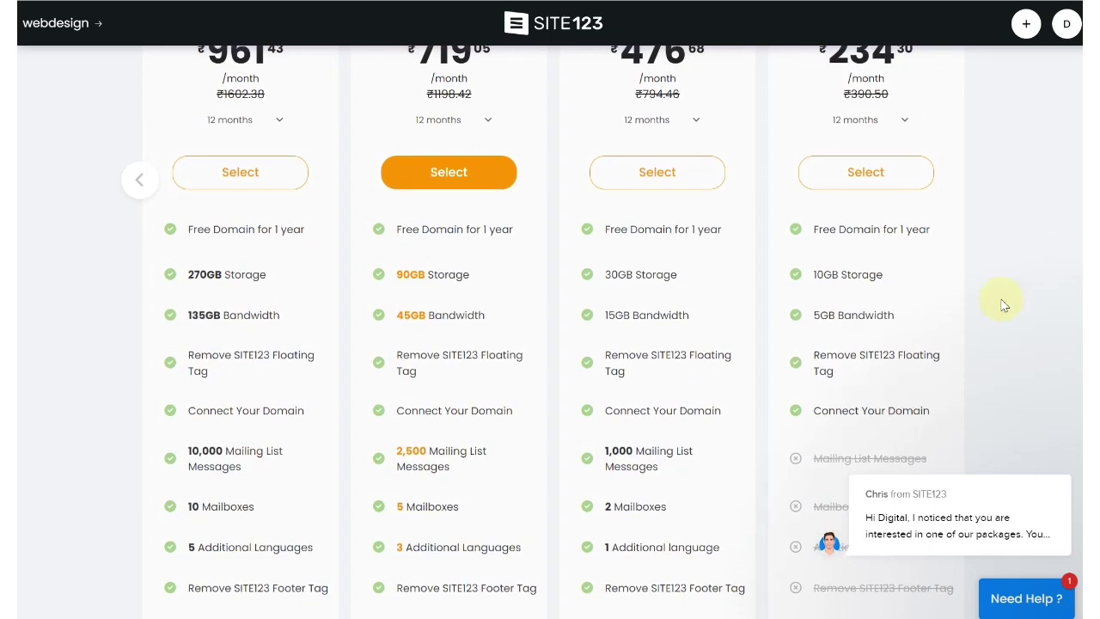
{"action": "scroll", "coordinate": [550, 344], "scroll_direction": "up", "scroll_amount": 2}
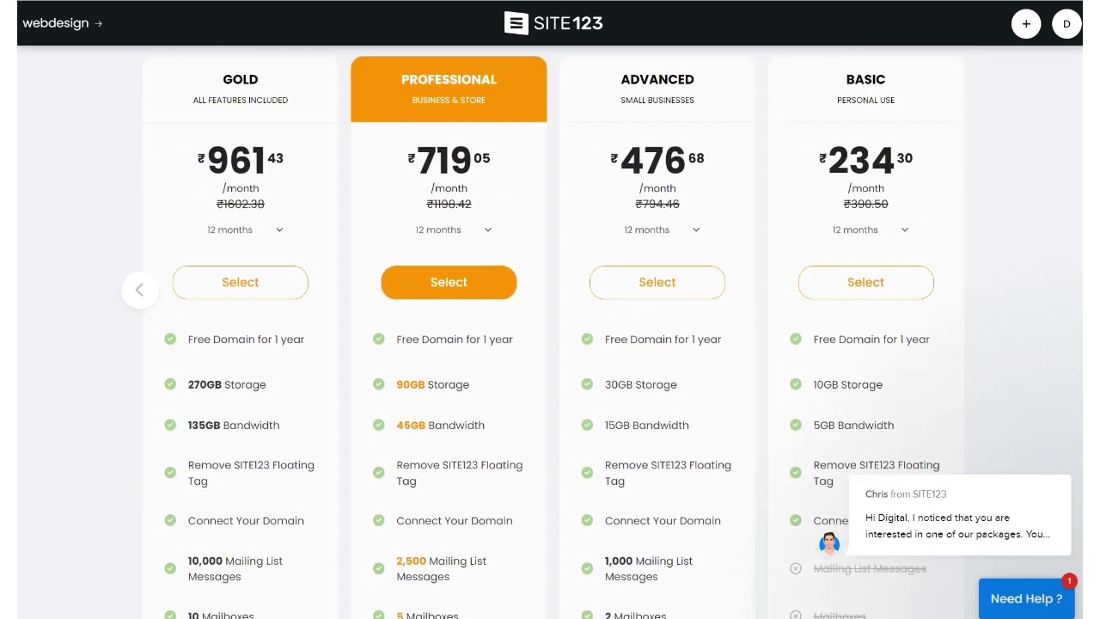
{"action": "scroll", "coordinate": [550, 343], "scroll_direction": "down", "scroll_amount": 2}
{"action": "scroll", "coordinate": [551, 343], "scroll_direction": "up", "scroll_amount": 2}
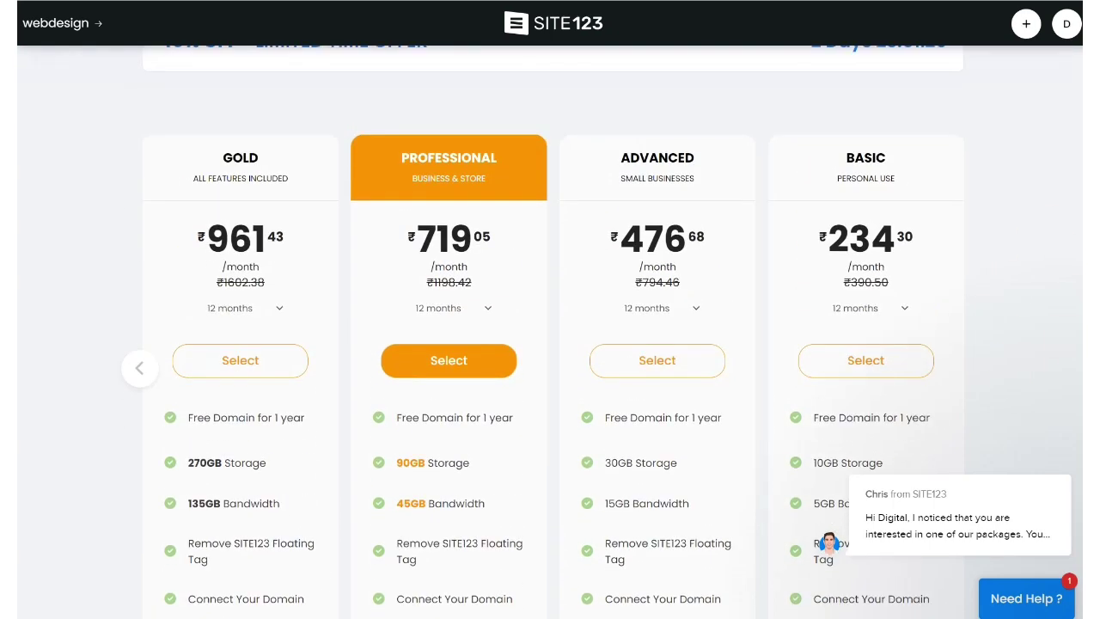
{"action": "scroll", "coordinate": [550, 344], "scroll_direction": "down", "scroll_amount": 1}
{"action": "scroll", "coordinate": [551, 344], "scroll_direction": "up", "scroll_amount": 1}
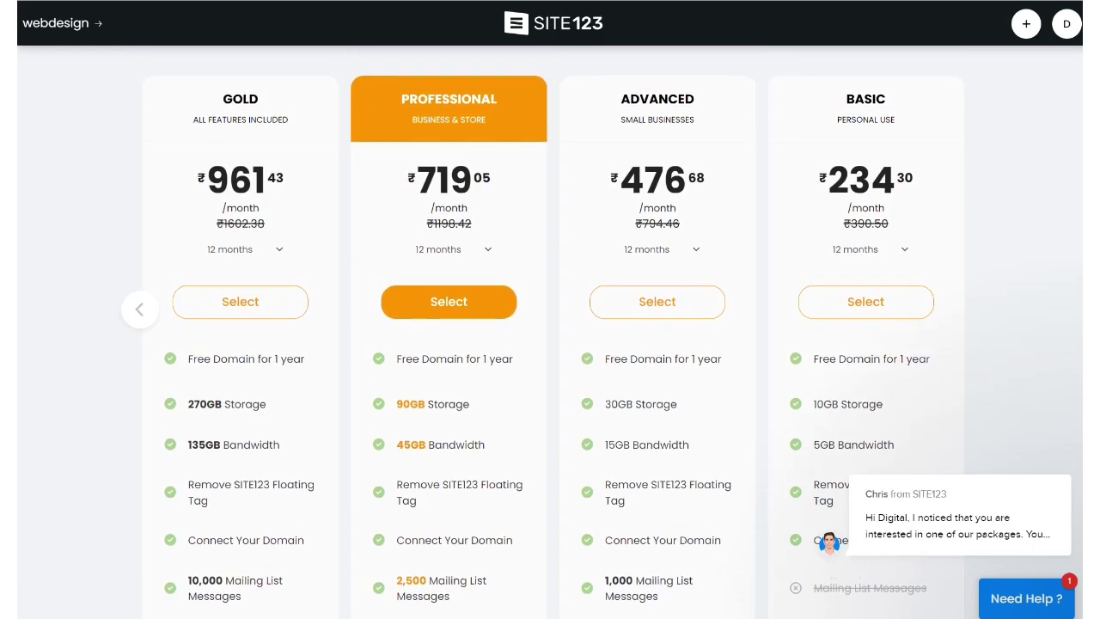
Step: Examine the discount offer and the storage, bandwidth, mailing list and mailbox allowances across the four premium plans
{"action": "scroll", "coordinate": [550, 344], "scroll_direction": "up", "scroll_amount": 1}
{"action": "scroll", "coordinate": [772, 50], "scroll_direction": "up", "scroll_amount": 1}
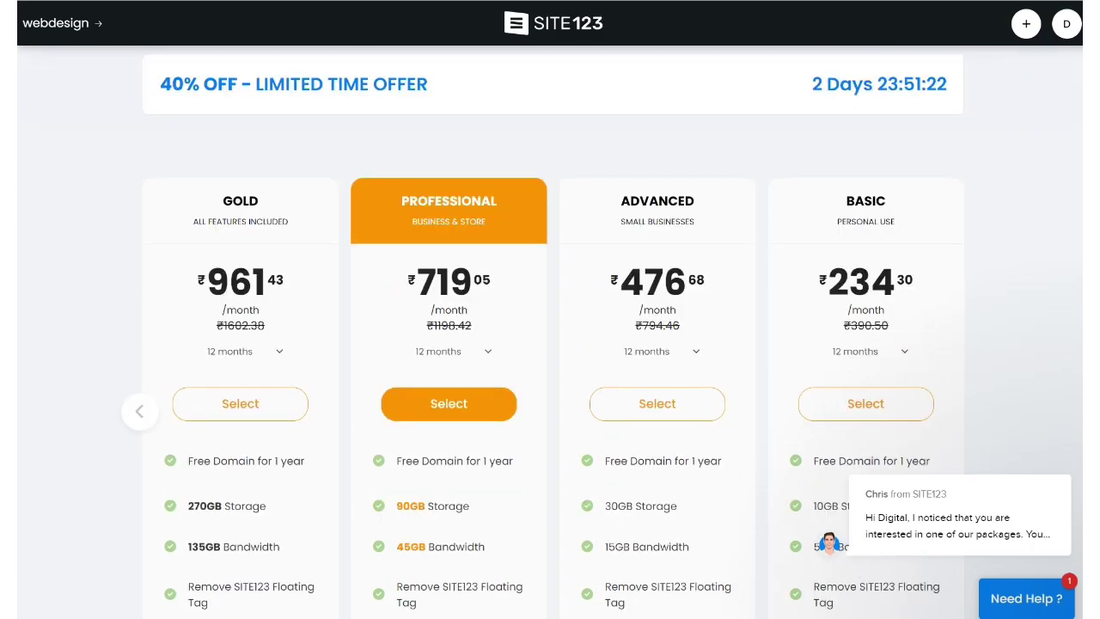
{"action": "scroll", "coordinate": [550, 344], "scroll_direction": "down", "scroll_amount": 1}
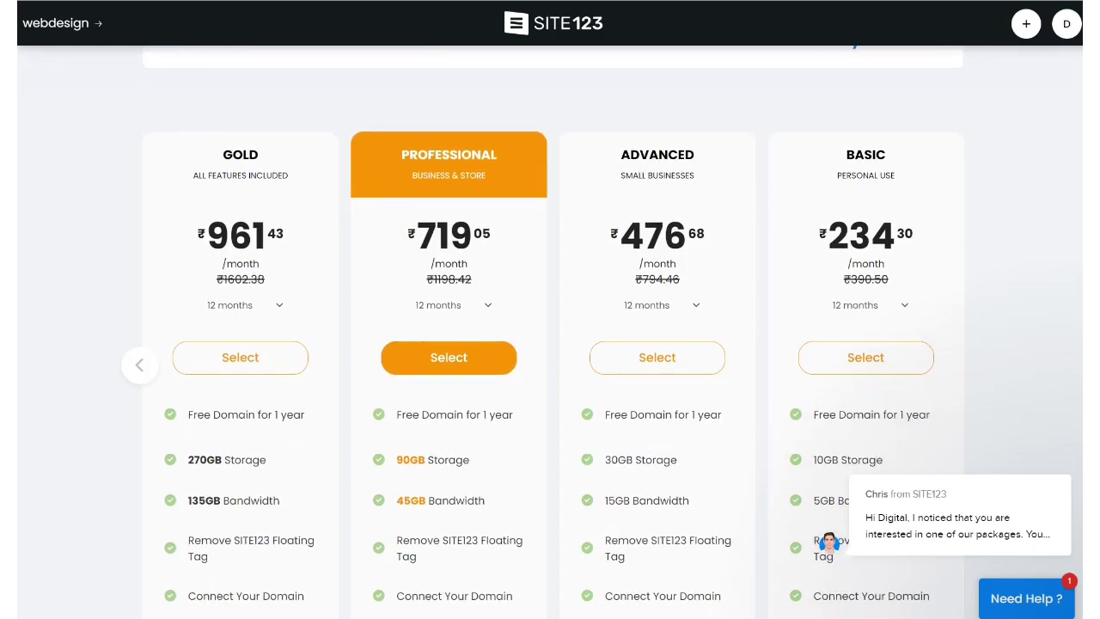
{"action": "scroll", "coordinate": [550, 344], "scroll_direction": "down", "scroll_amount": 1}
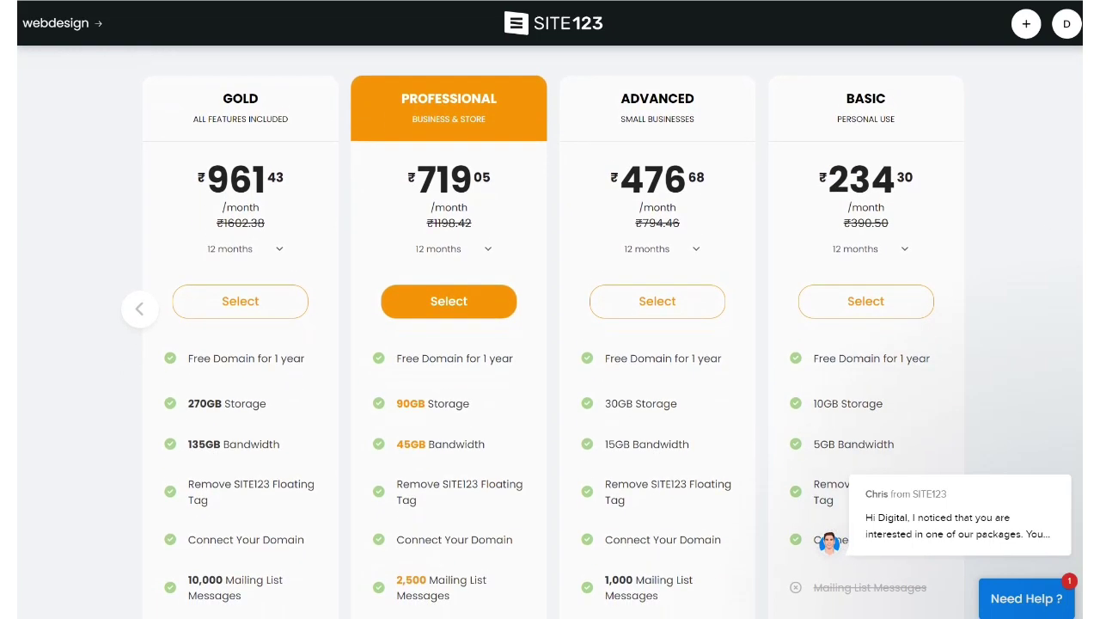
{"action": "scroll", "coordinate": [551, 344], "scroll_direction": "down", "scroll_amount": 1}
{"action": "scroll", "coordinate": [550, 343], "scroll_direction": "up", "scroll_amount": 2}
{"action": "scroll", "coordinate": [550, 343], "scroll_direction": "down", "scroll_amount": 1}
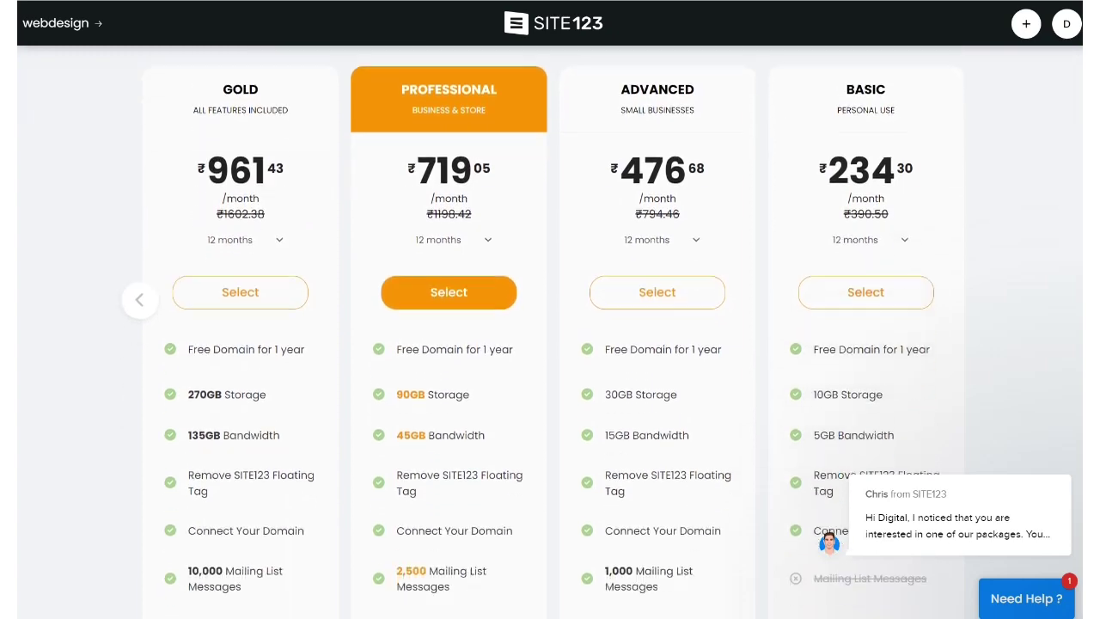
{"action": "scroll", "coordinate": [550, 343], "scroll_direction": "down", "scroll_amount": 1}
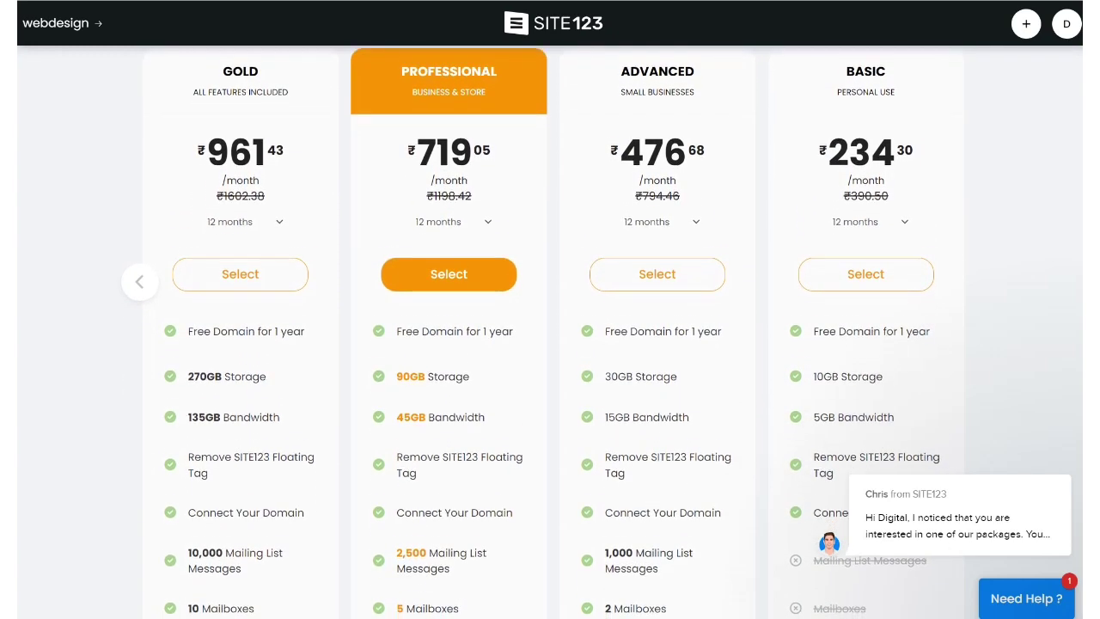
{"action": "scroll", "coordinate": [550, 344], "scroll_direction": "down", "scroll_amount": 1}
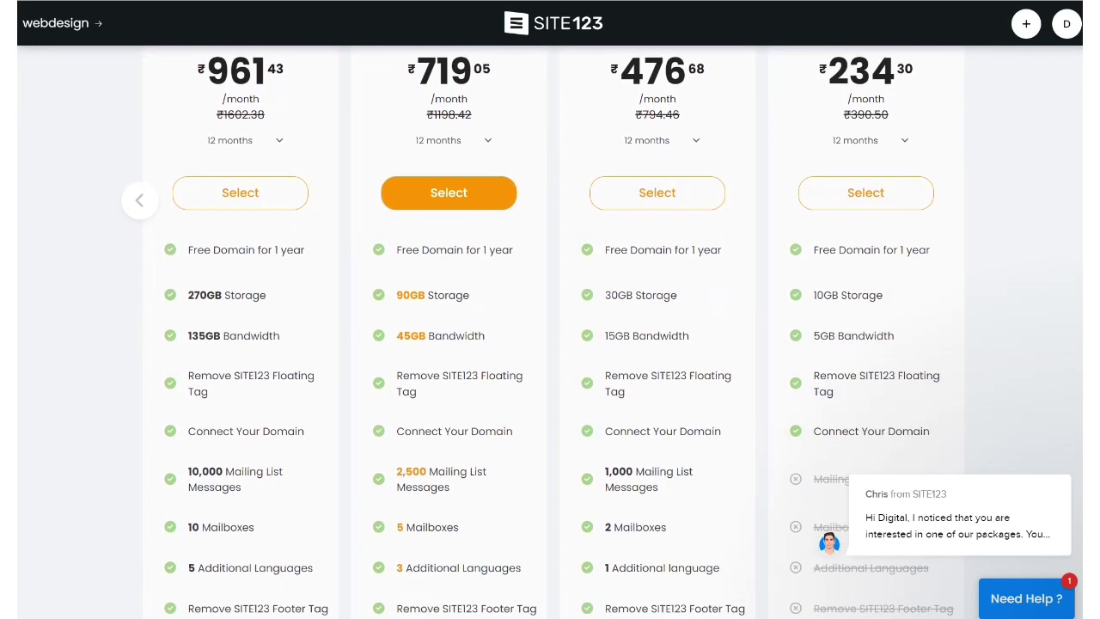
{"action": "scroll", "coordinate": [550, 343], "scroll_direction": "down", "scroll_amount": 1}
{"action": "scroll", "coordinate": [550, 344], "scroll_direction": "up", "scroll_amount": 2}
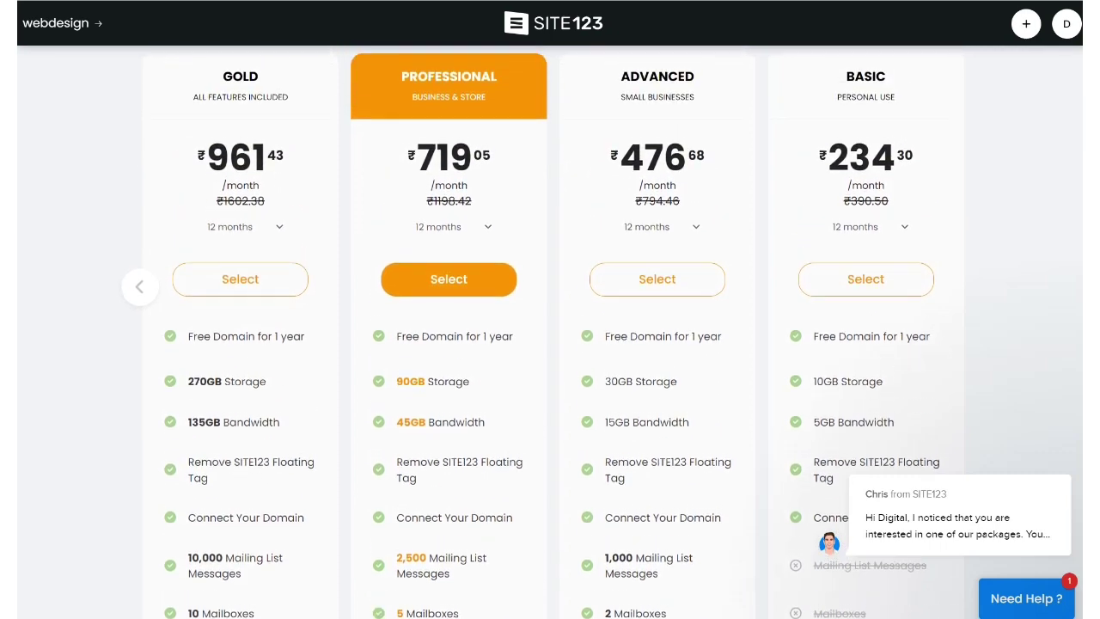
{"action": "scroll", "coordinate": [1080, 146], "scroll_direction": "up", "scroll_amount": 2}
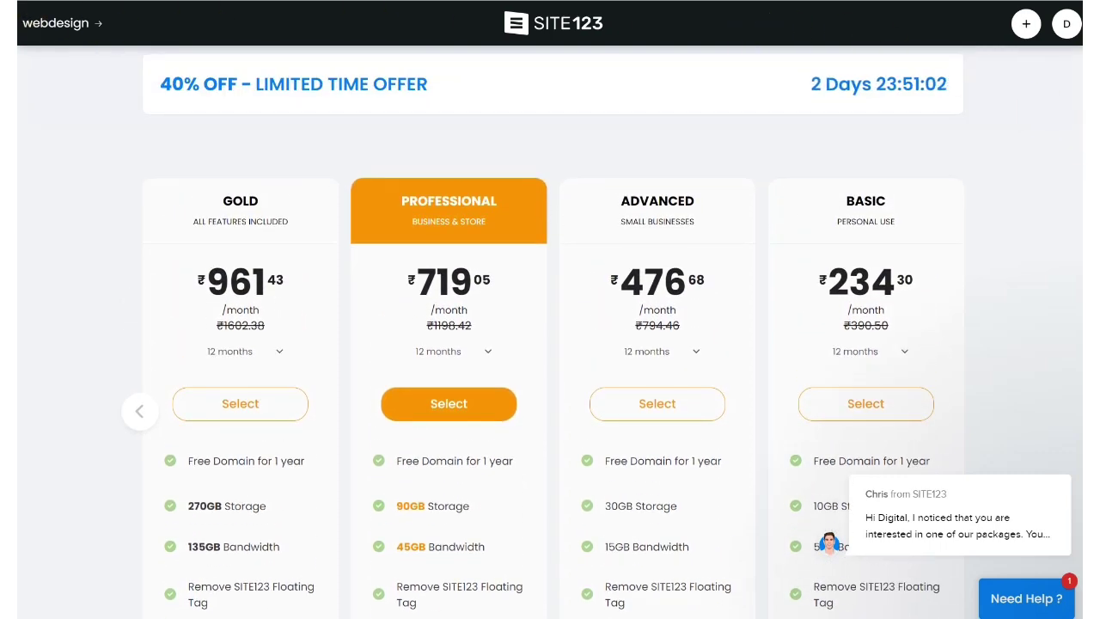
Step: Return to the website editor, try different website structures, and apply the first one with the edge-aligned logo and transparent header
{"action": "key", "text": "ctrl+Tab"}
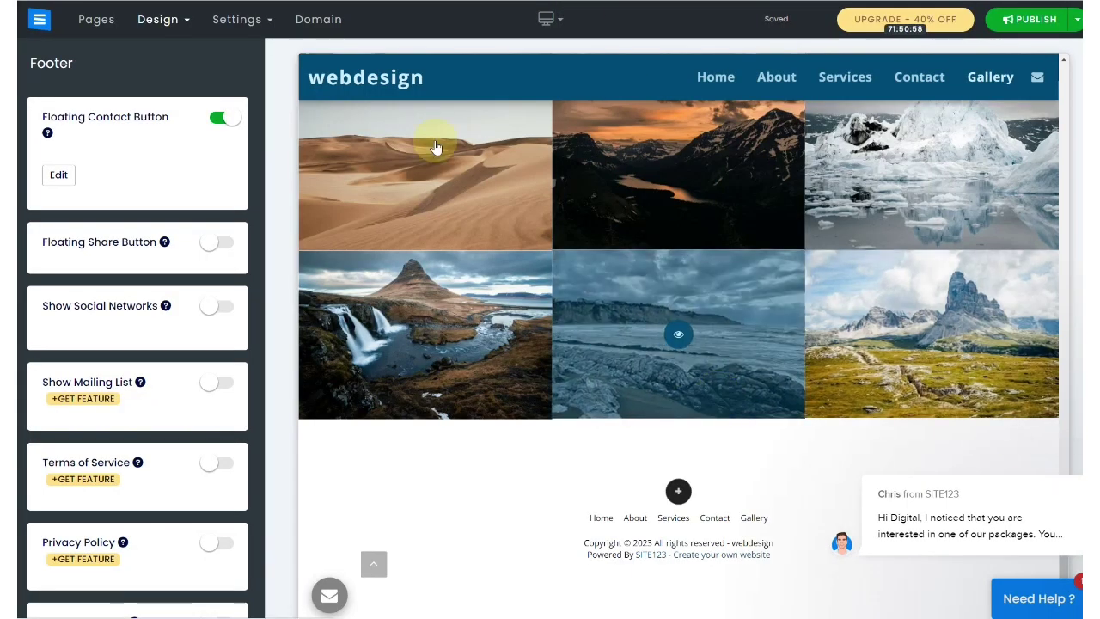
{"action": "left_click", "coordinate": [187, 22]}
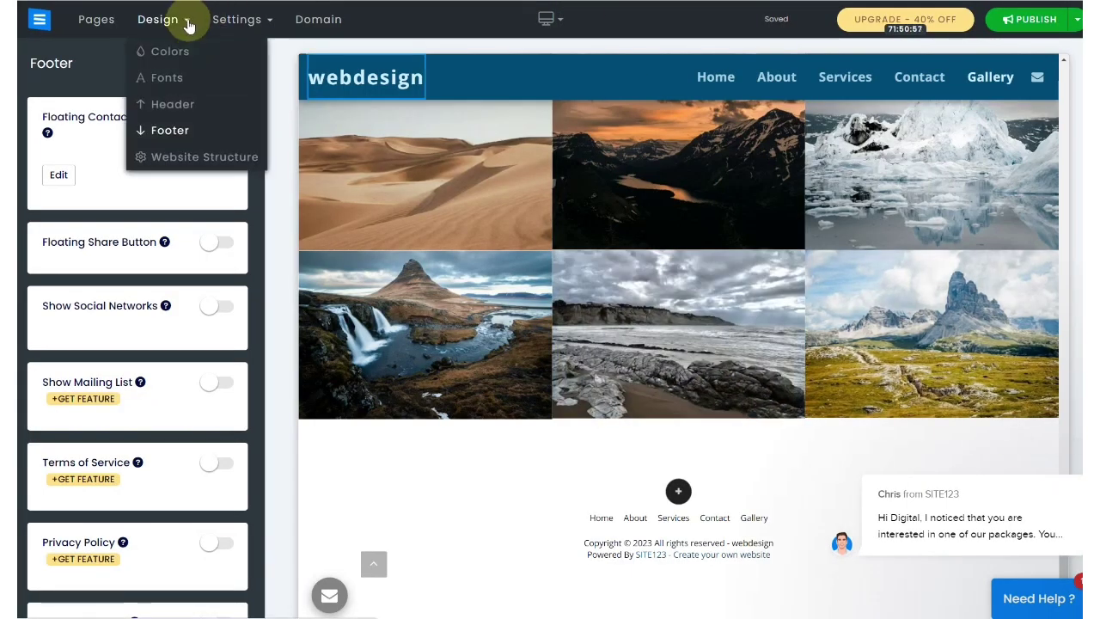
{"action": "left_click", "coordinate": [229, 159]}
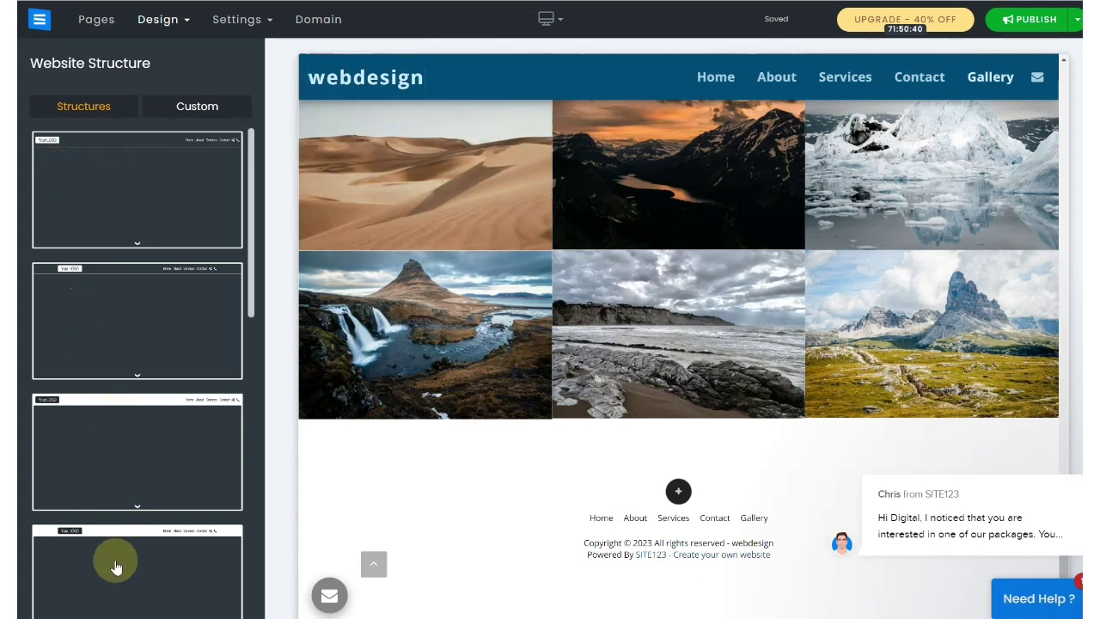
{"action": "left_click", "coordinate": [100, 416]}
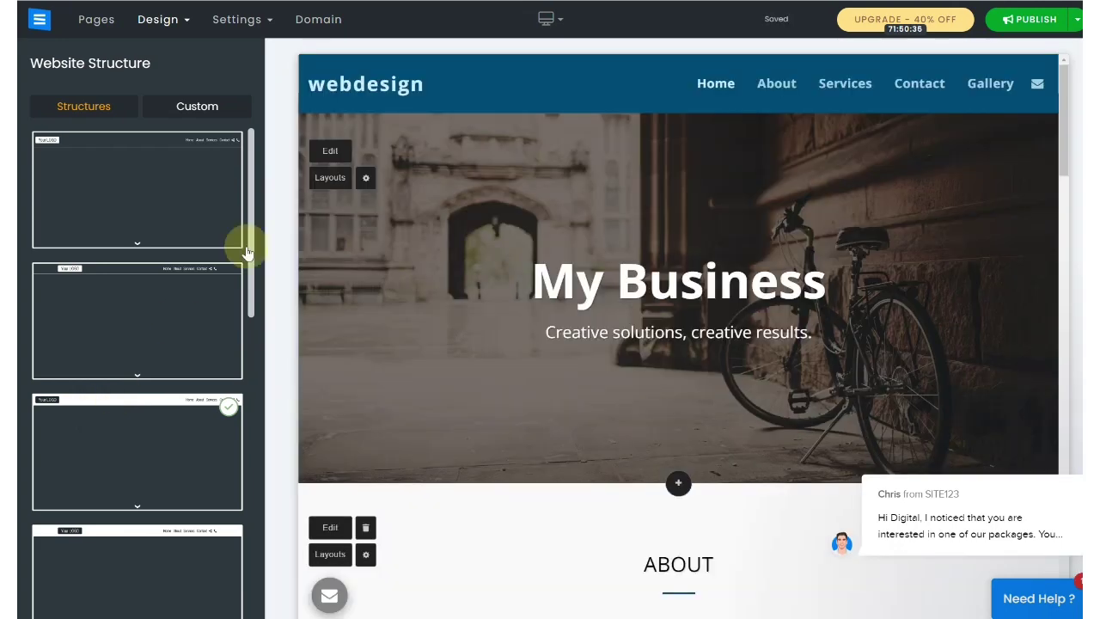
{"action": "mouse_move", "coordinate": [504, 91]}
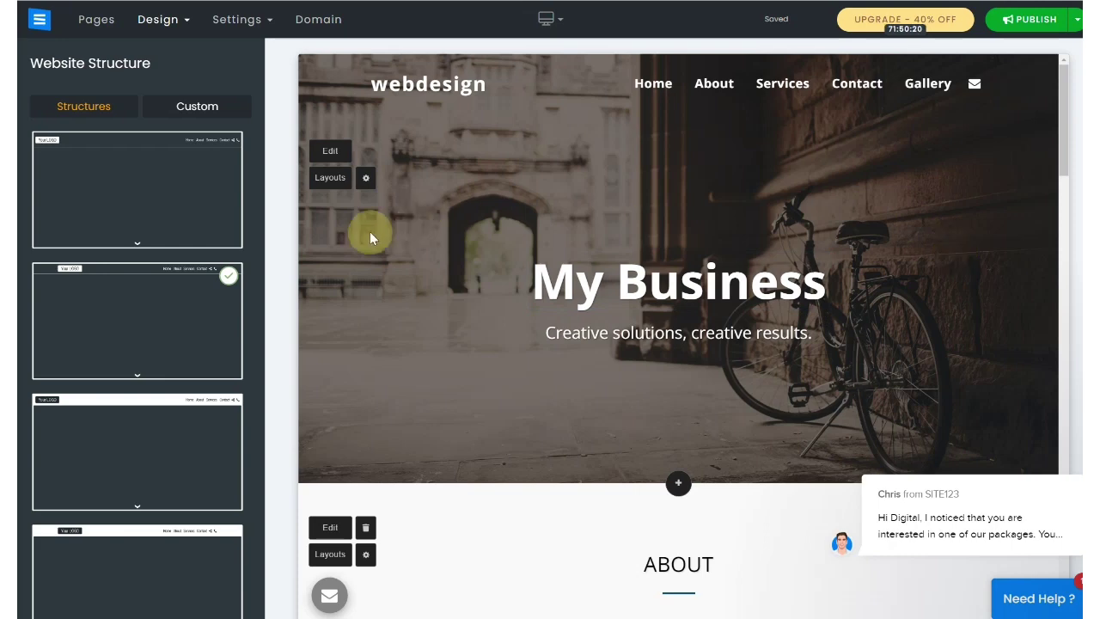
{"action": "left_click", "coordinate": [172, 201]}
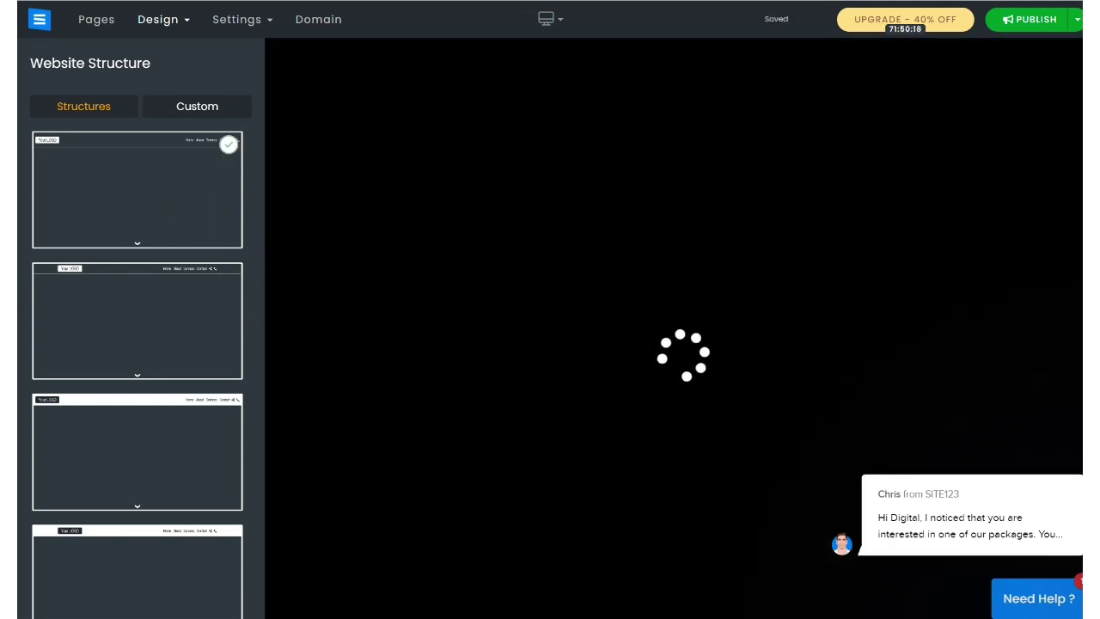
Step: Change the website name to web in the website name settings
{"action": "left_click", "coordinate": [243, 31]}
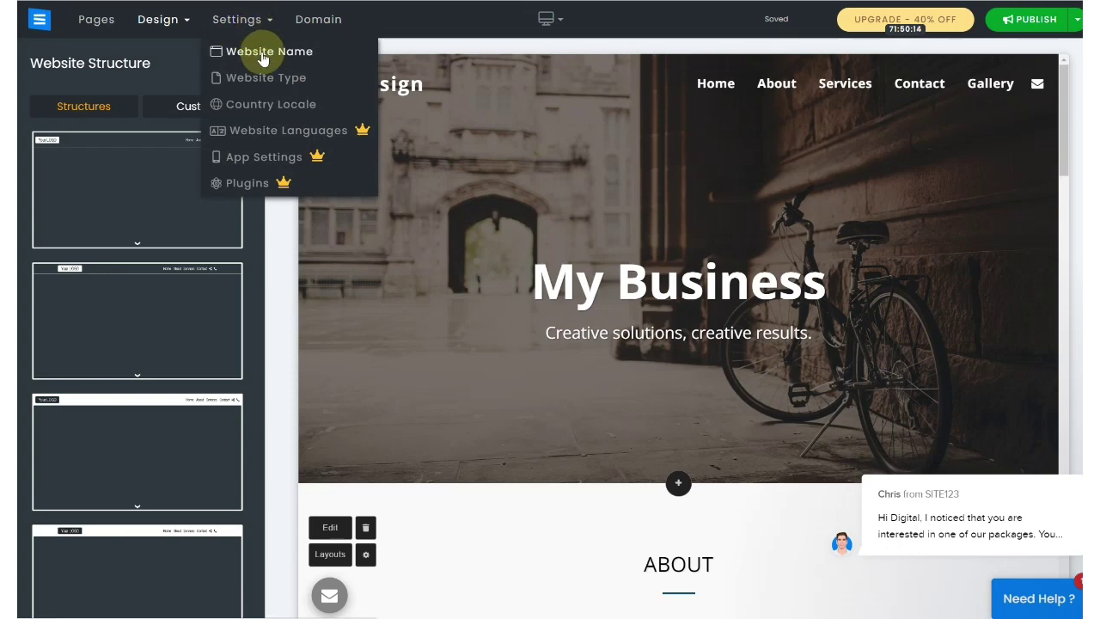
{"action": "left_click", "coordinate": [272, 51]}
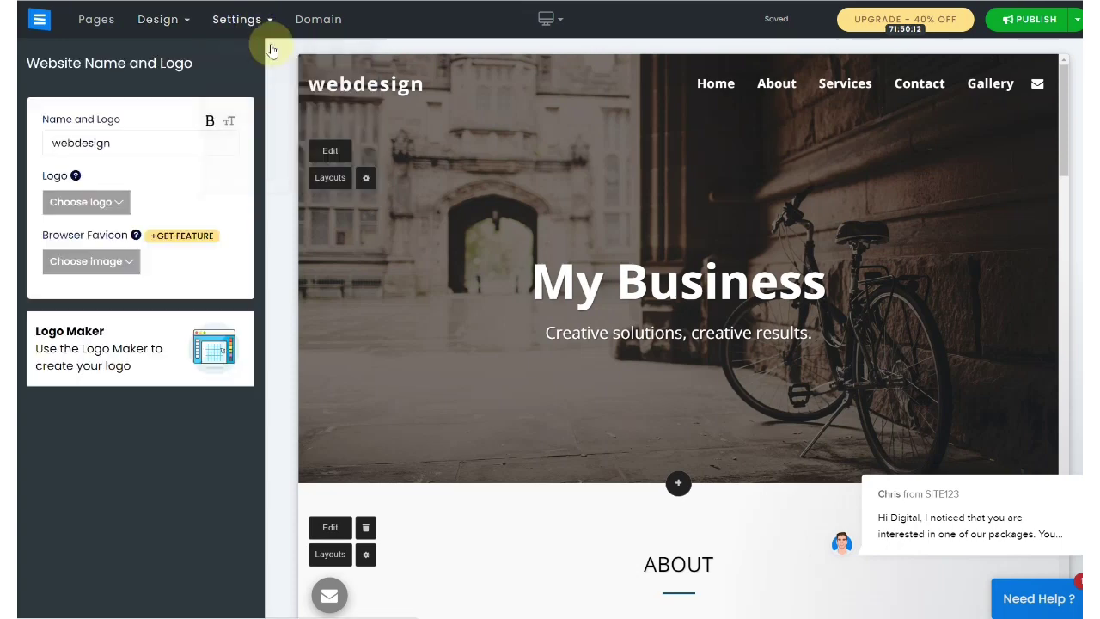
{"action": "double_click", "coordinate": [143, 138]}
{"action": "type", "text": "h"}
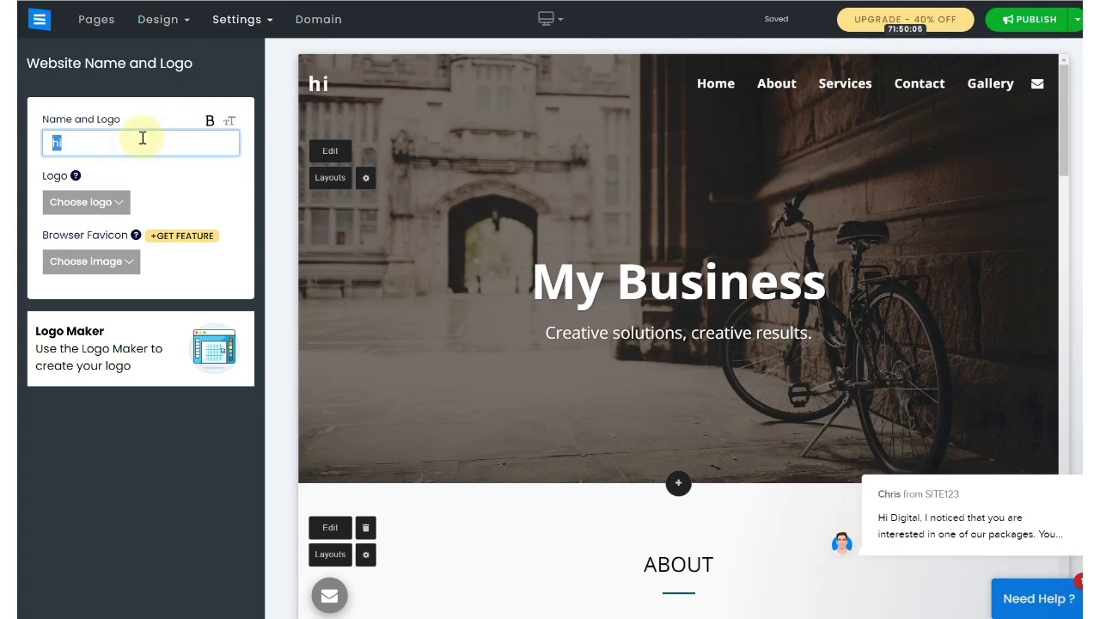
Step: Upload the logo_favicon-42 image from the Downloads folder as the site logo and save it as the original image
{"action": "left_click", "coordinate": [120, 203]}
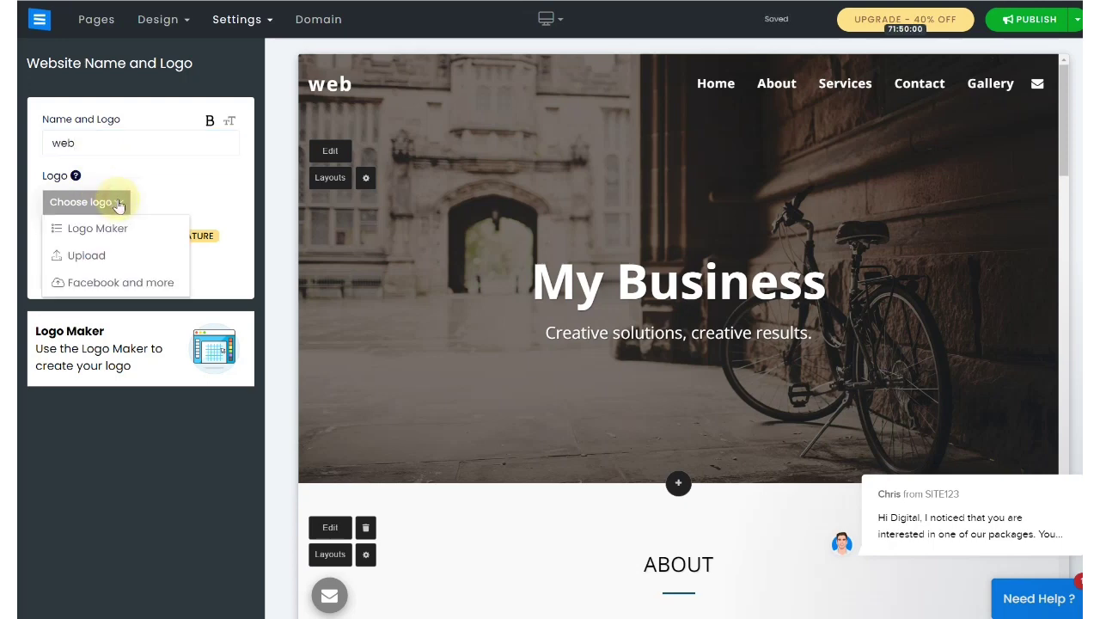
{"action": "left_click", "coordinate": [100, 256]}
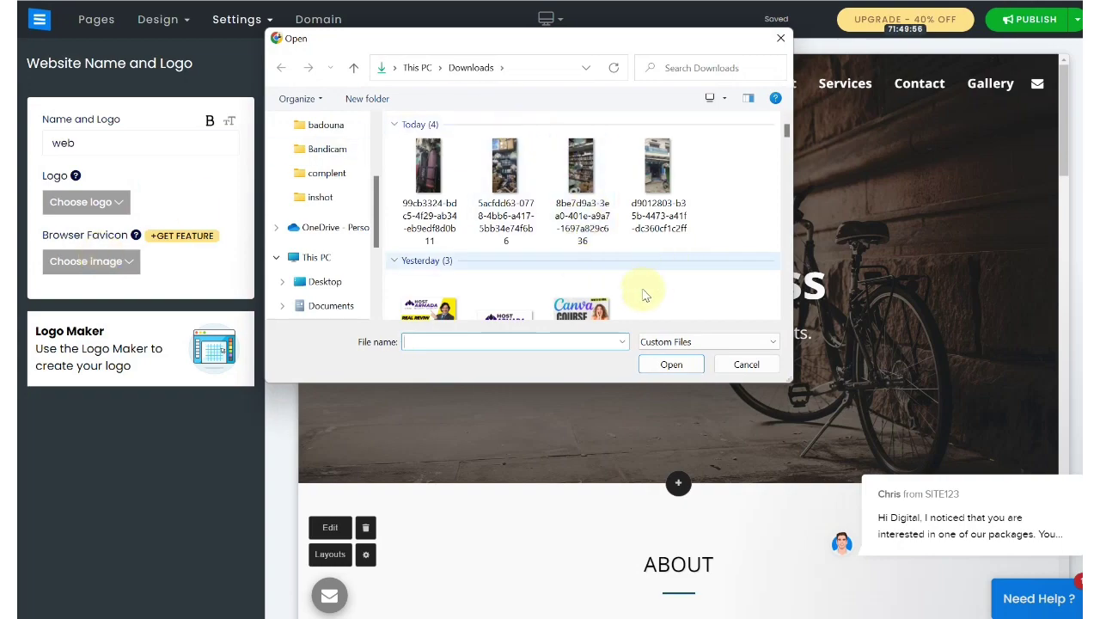
{"action": "left_click_drag", "start_coordinate": [787, 129], "coordinate": [785, 209]}
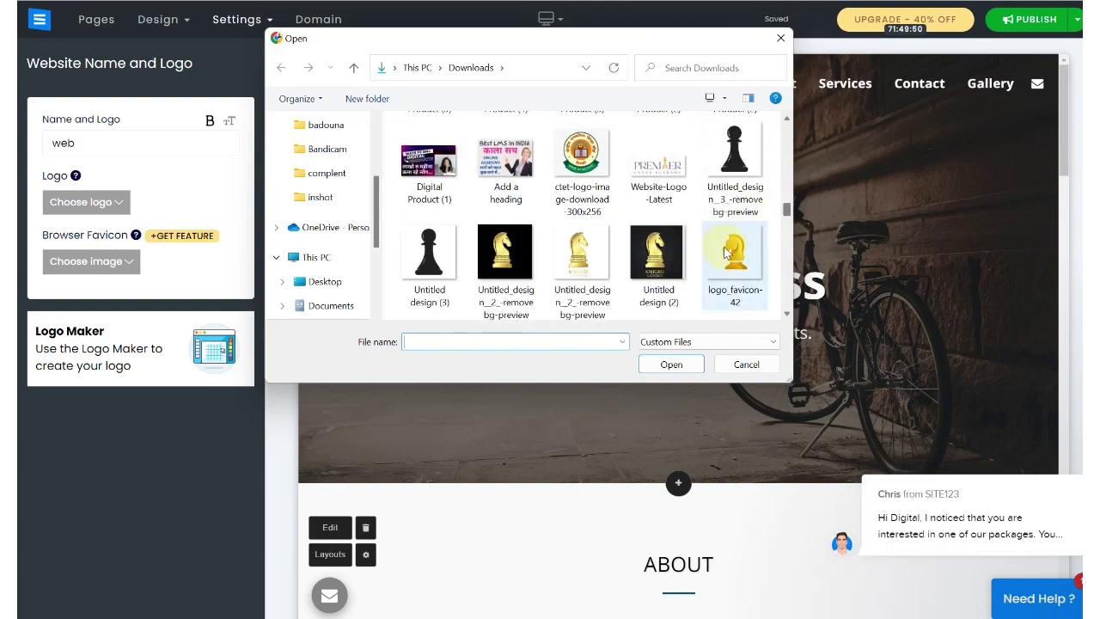
{"action": "double_click", "coordinate": [729, 250]}
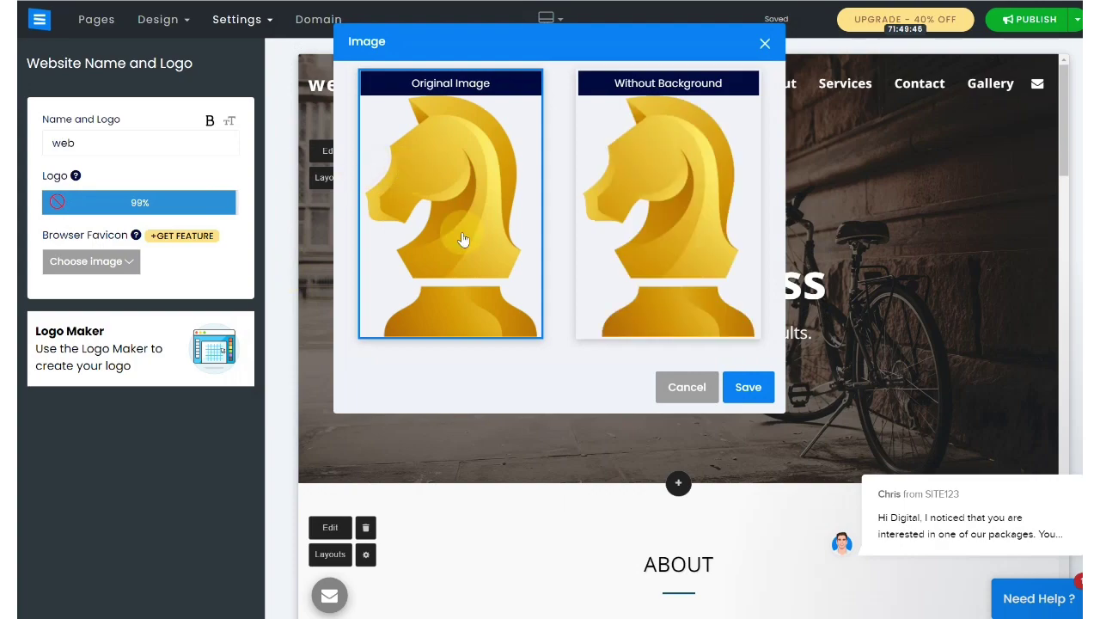
{"action": "left_click", "coordinate": [754, 386]}
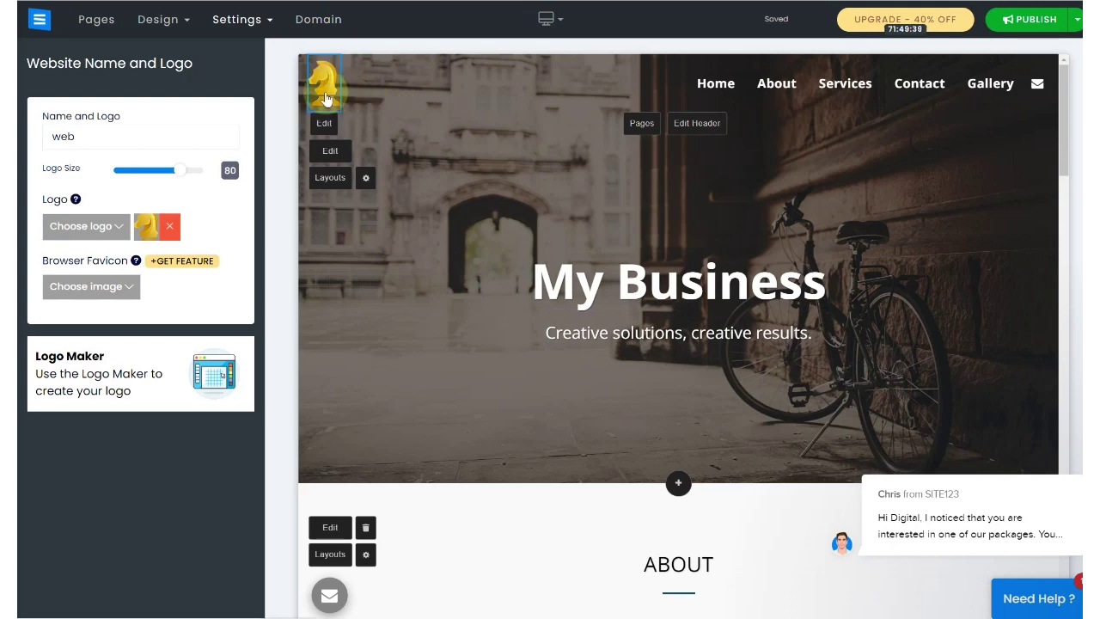
{"action": "double_click", "coordinate": [91, 131]}
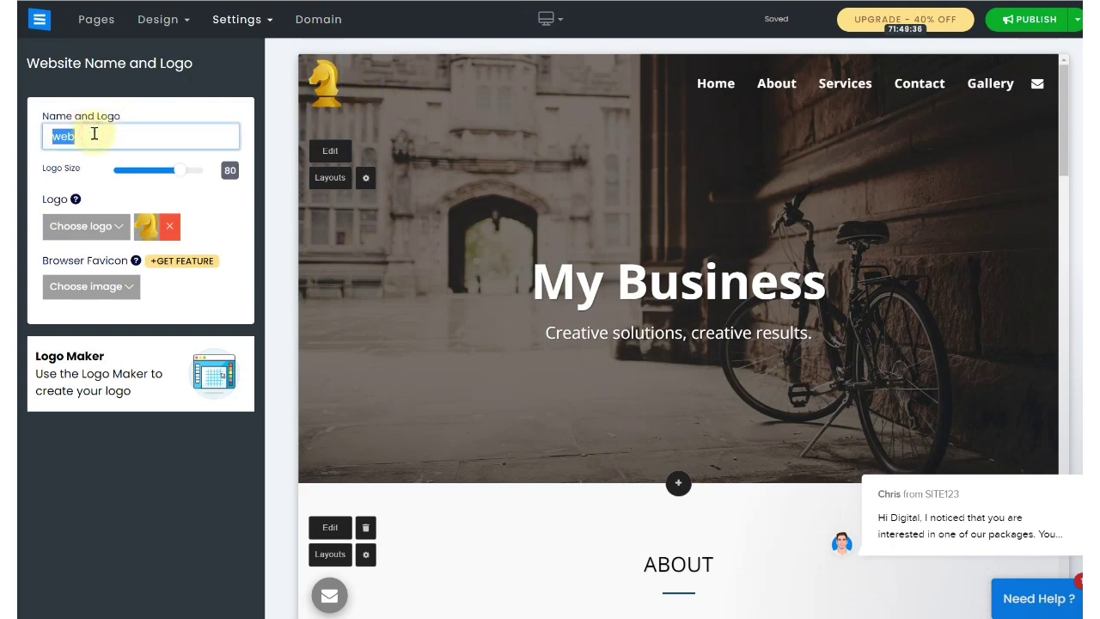
{"action": "left_click", "coordinate": [232, 218]}
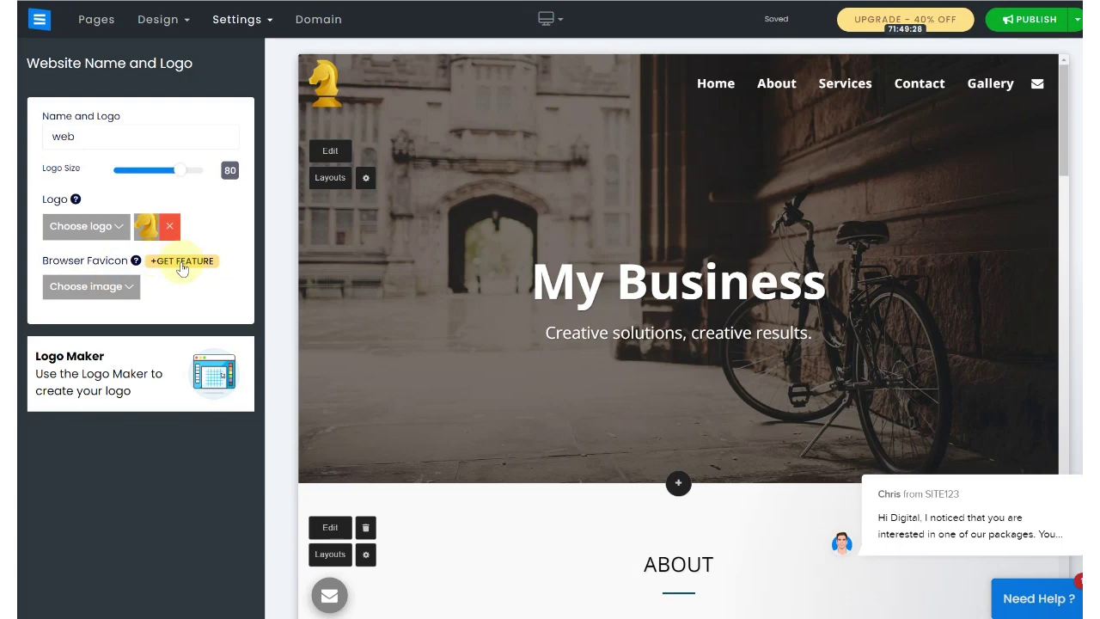
{"action": "left_click", "coordinate": [273, 26]}
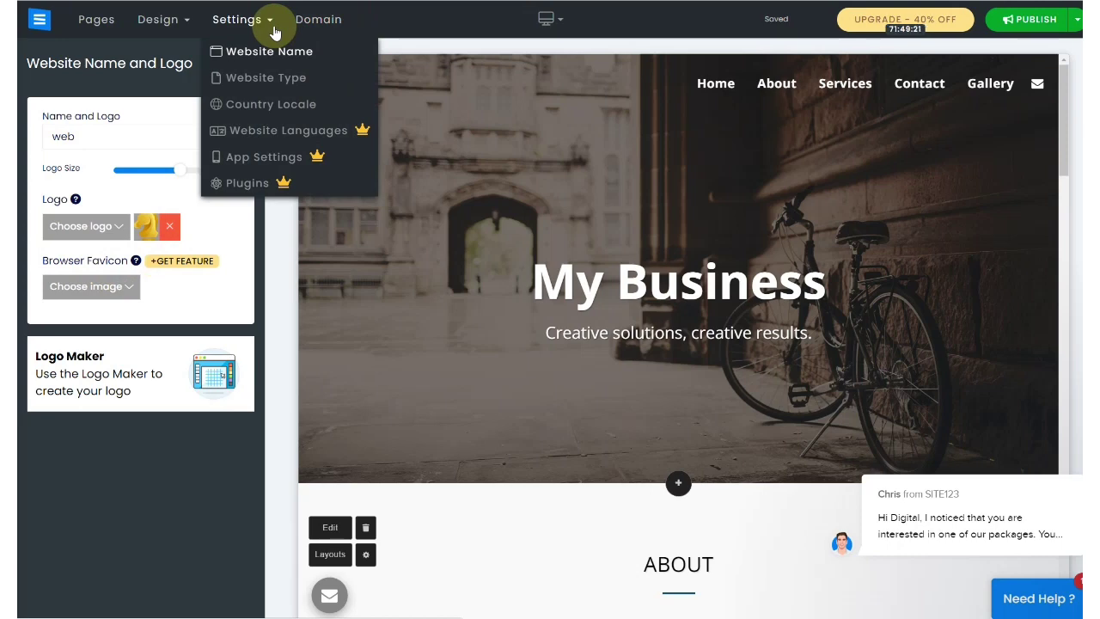
{"action": "left_click", "coordinate": [269, 52]}
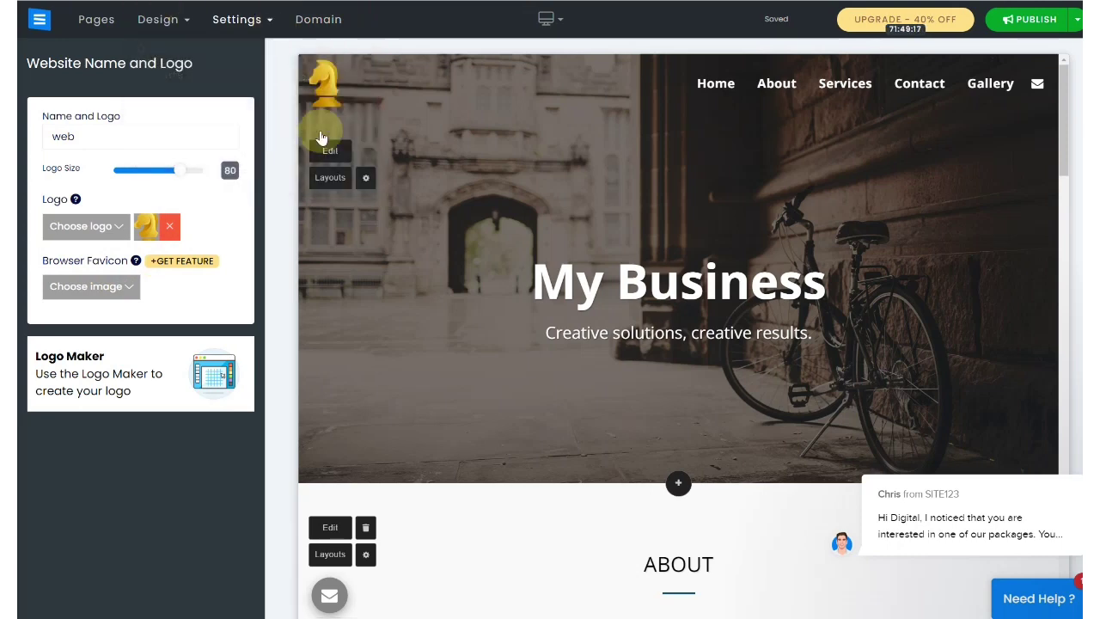
Step: Switch the website type to Multipage and restore it to Single Page
{"action": "left_click", "coordinate": [235, 24]}
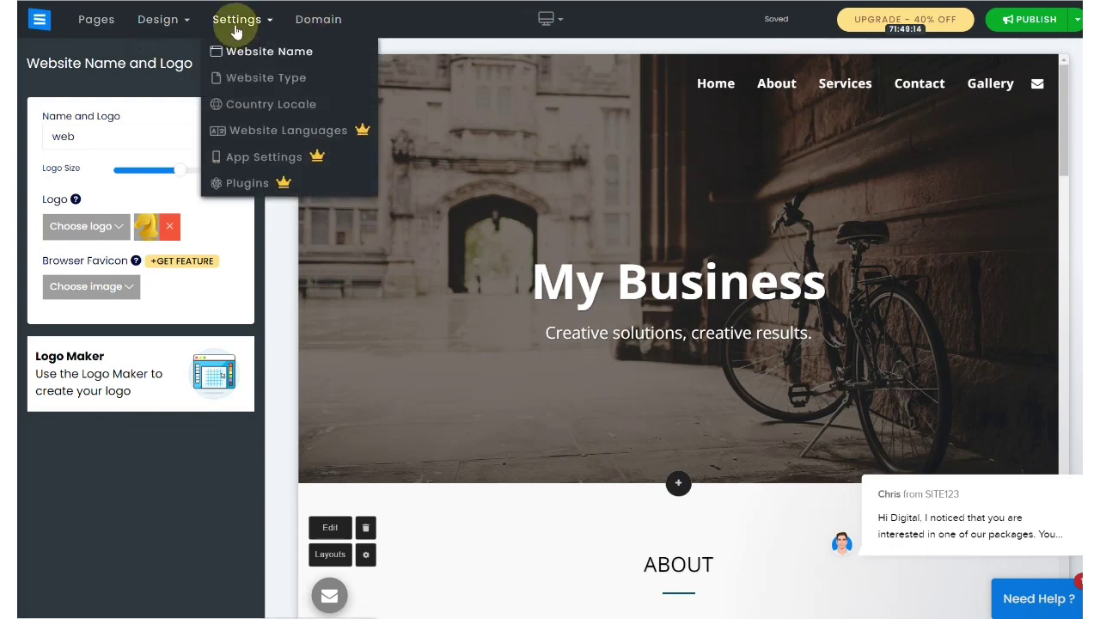
{"action": "left_click", "coordinate": [261, 78]}
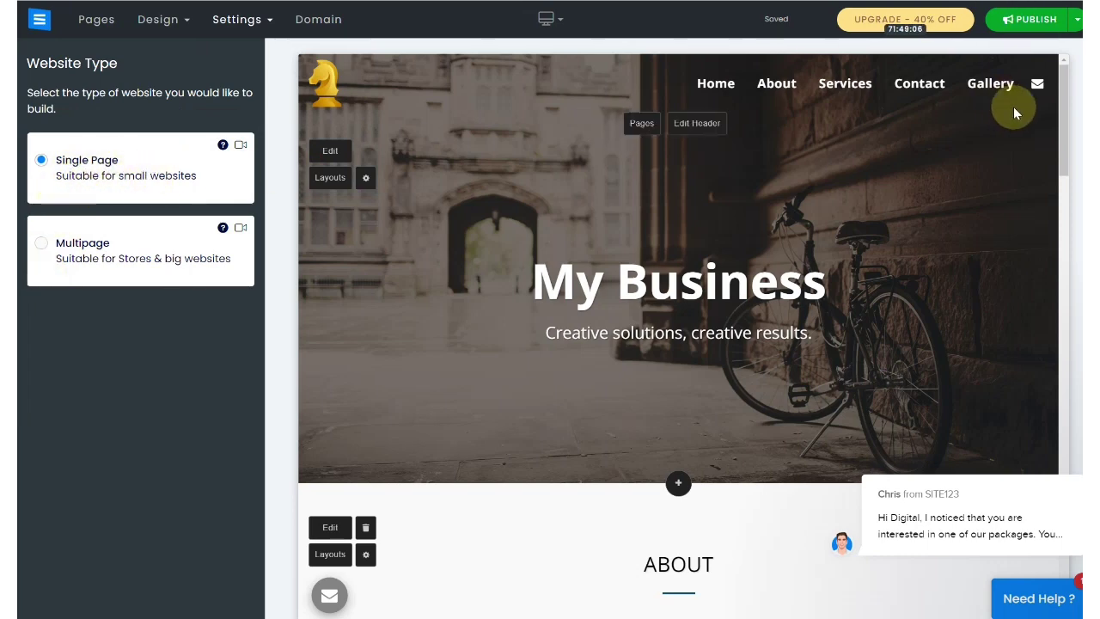
{"action": "scroll", "coordinate": [1065, 110], "scroll_direction": "down", "scroll_amount": 1}
{"action": "scroll", "coordinate": [1066, 108], "scroll_direction": "up", "scroll_amount": 1}
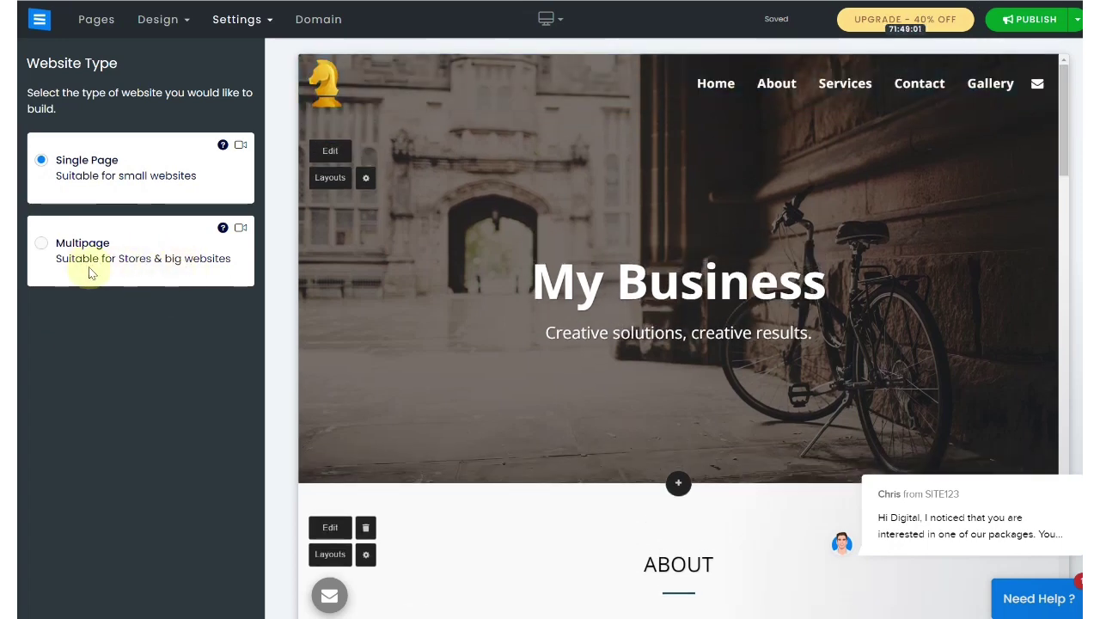
{"action": "left_click", "coordinate": [43, 245]}
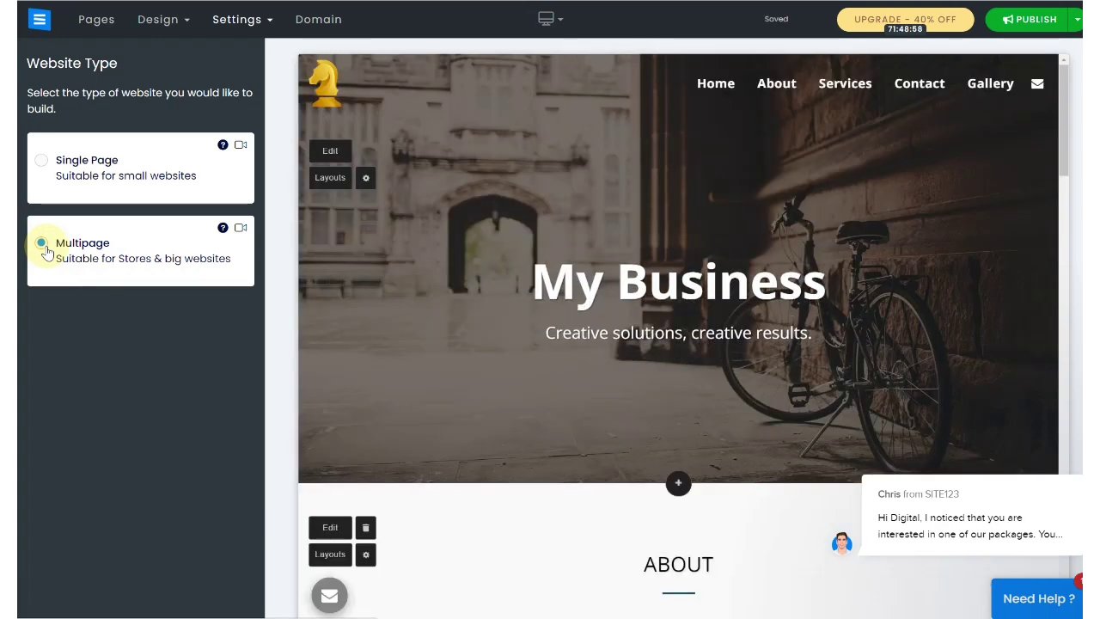
{"action": "mouse_move", "coordinate": [715, 97]}
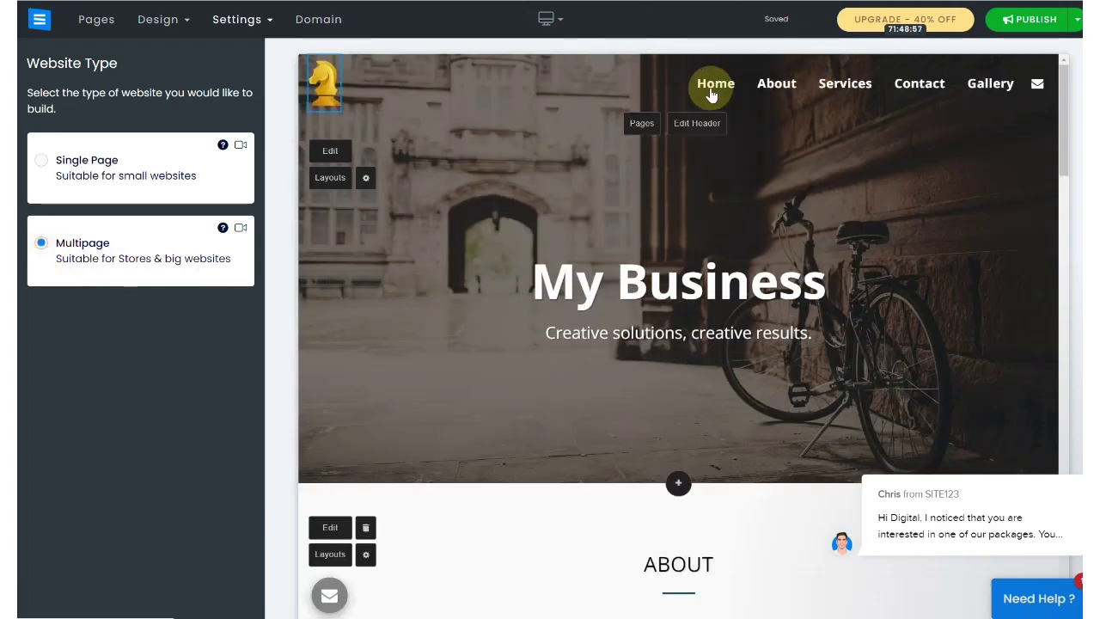
{"action": "left_click", "coordinate": [43, 162]}
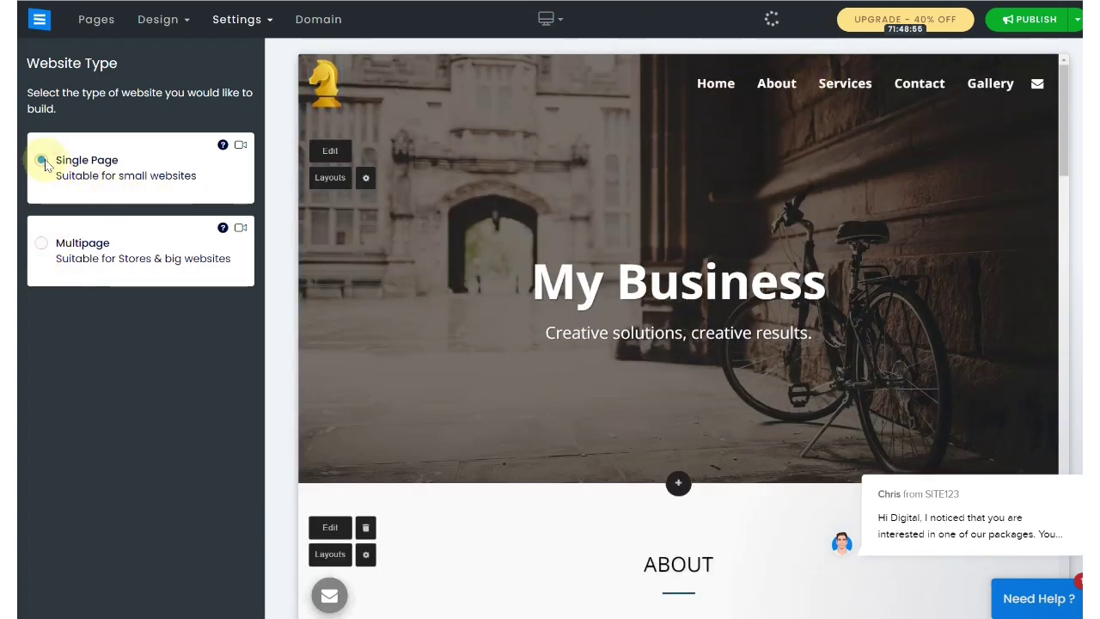
Step: Review the website's country locale settings and its language settings
{"action": "left_click", "coordinate": [250, 21]}
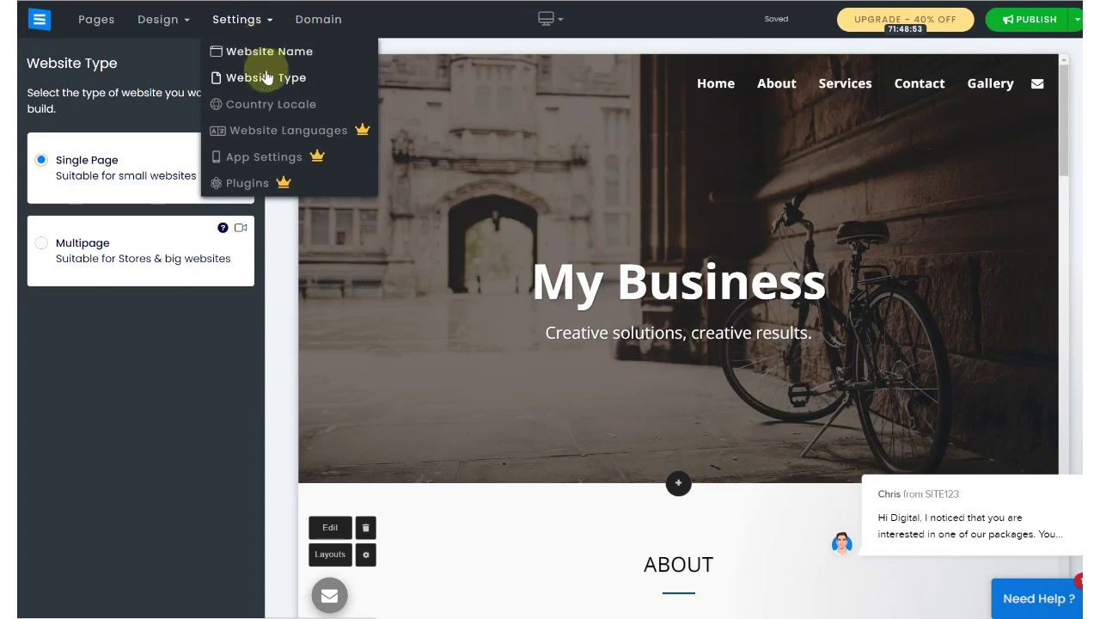
{"action": "left_click", "coordinate": [273, 105]}
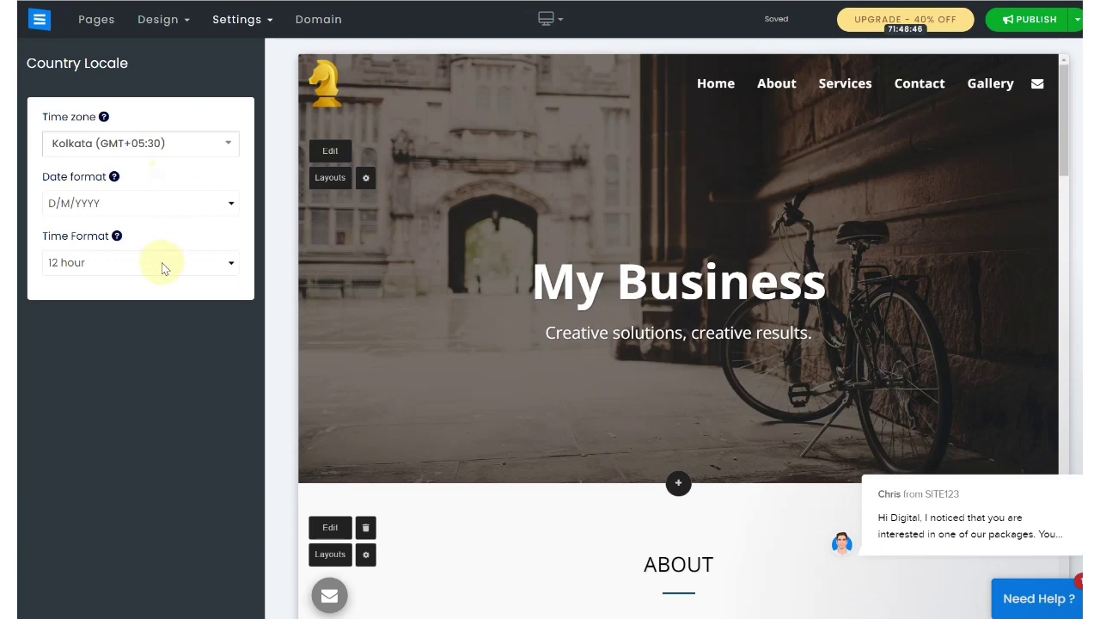
{"action": "left_click", "coordinate": [245, 28]}
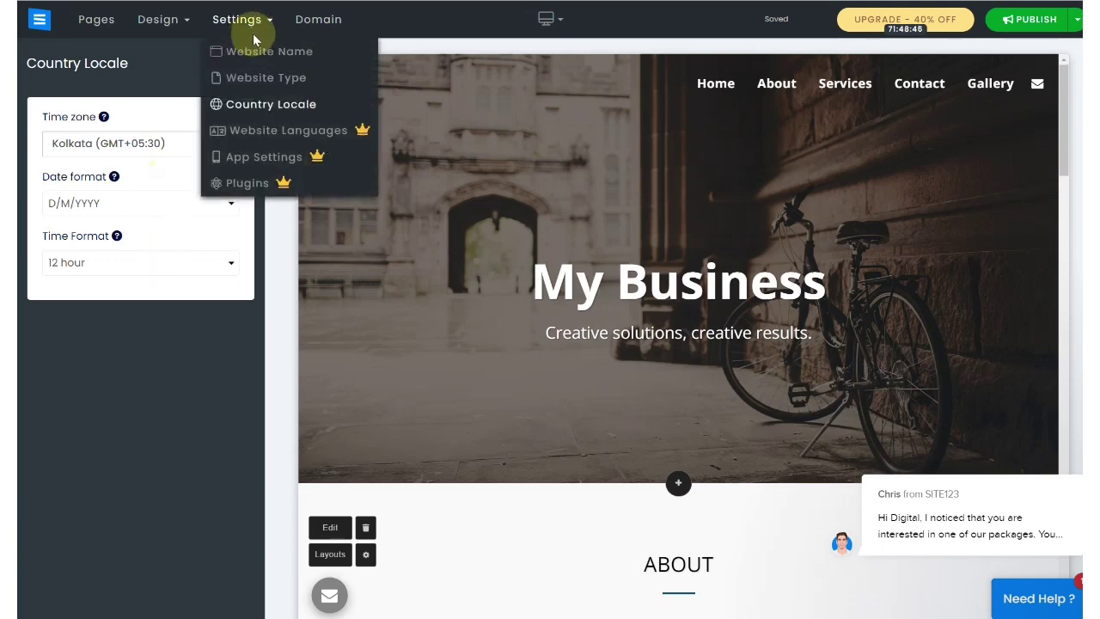
{"action": "left_click", "coordinate": [271, 131]}
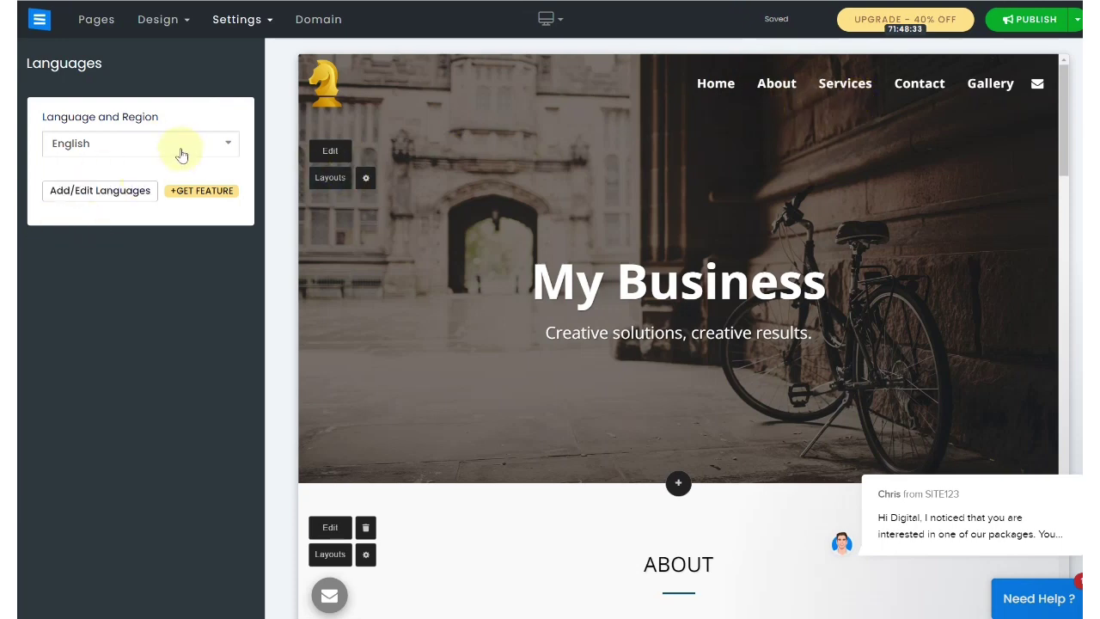
Step: Review the website's app settings and the popular plugins available for it
{"action": "left_click", "coordinate": [244, 21]}
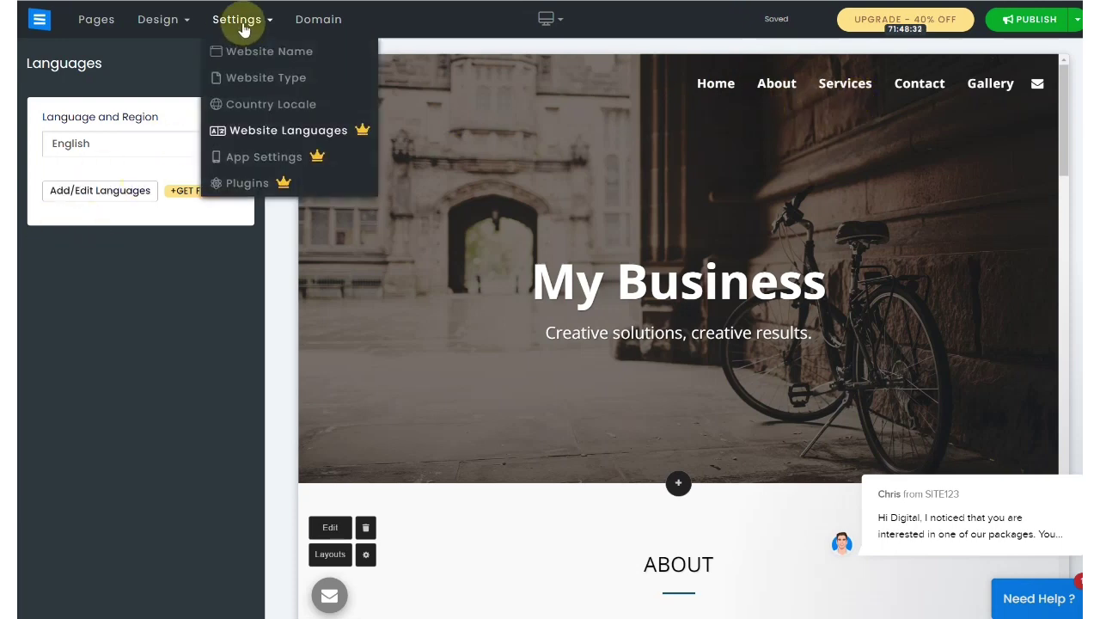
{"action": "left_click", "coordinate": [258, 156]}
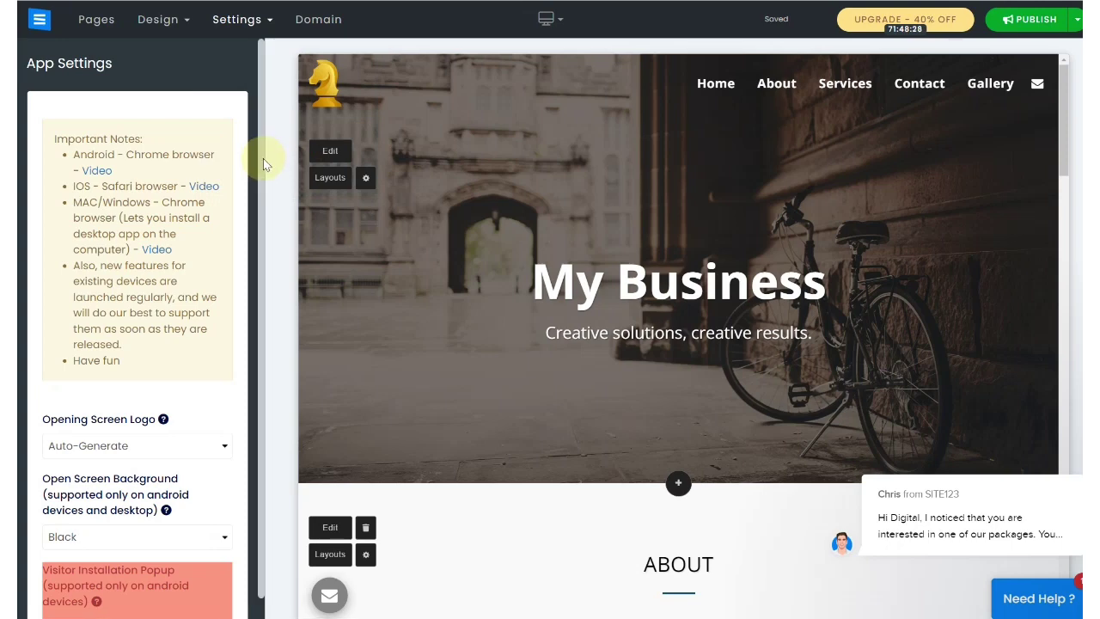
{"action": "scroll", "coordinate": [263, 158], "scroll_direction": "down", "scroll_amount": 1}
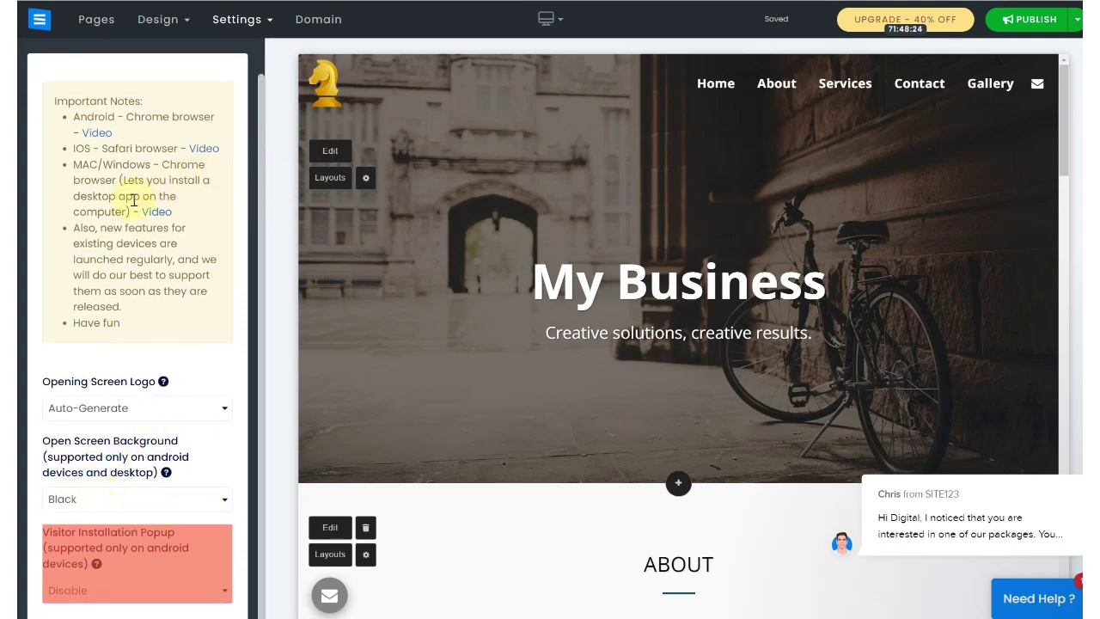
{"action": "left_click", "coordinate": [253, 24]}
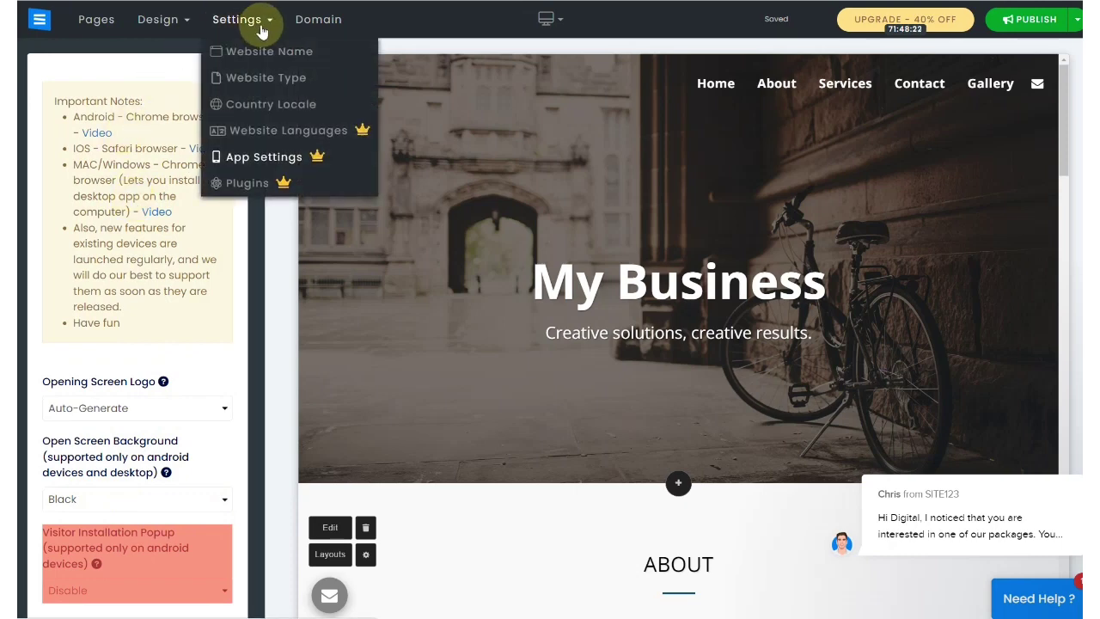
{"action": "left_click", "coordinate": [245, 183]}
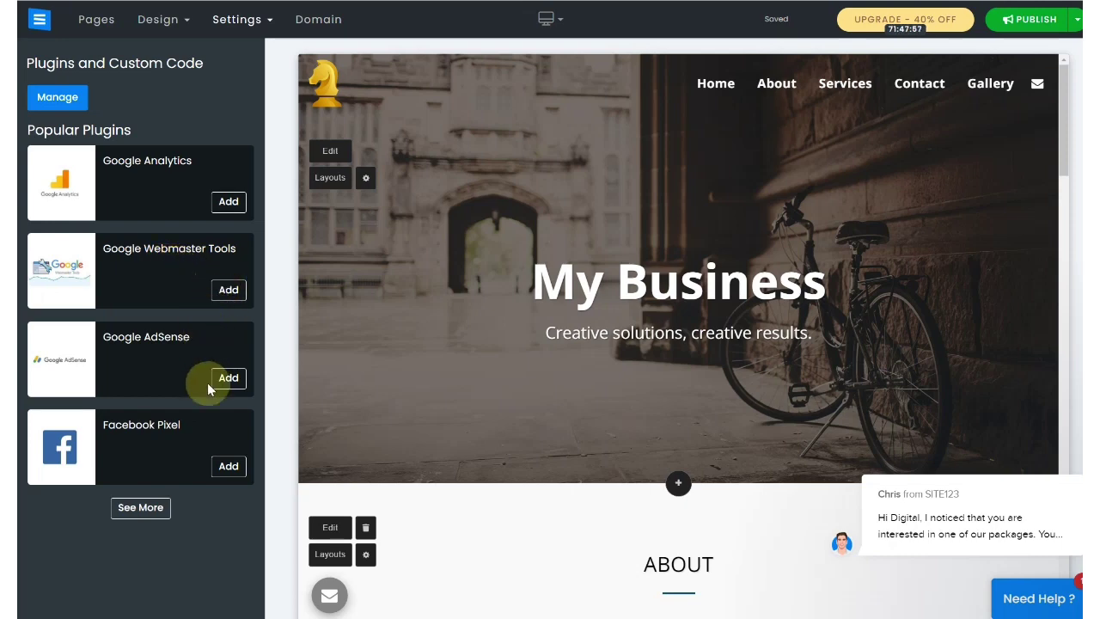
{"action": "left_click", "coordinate": [649, 337]}
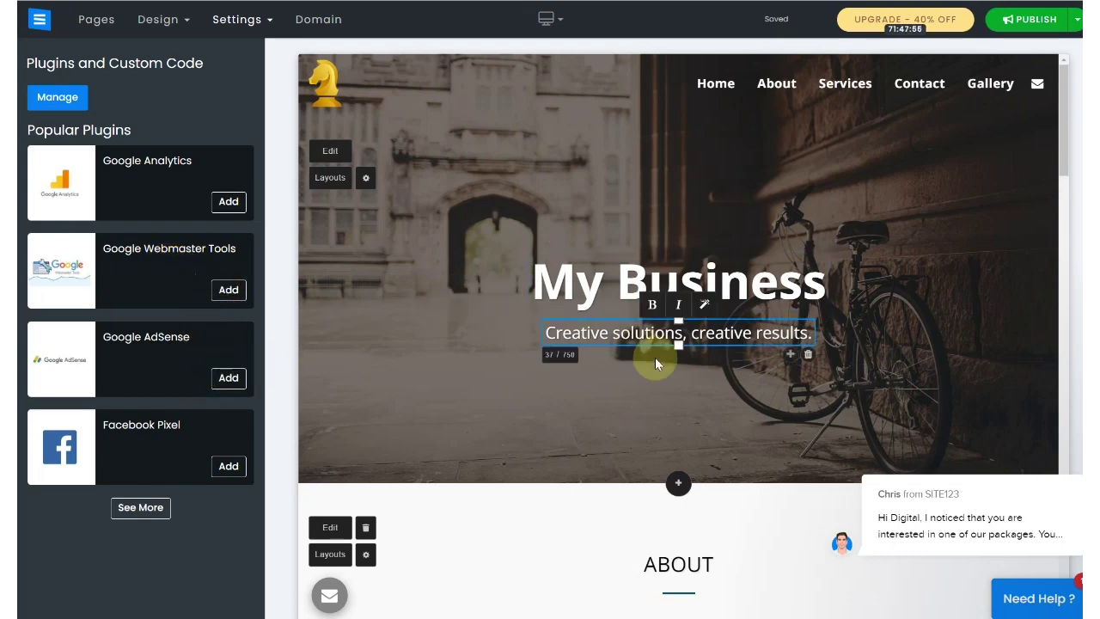
{"action": "left_click", "coordinate": [655, 358]}
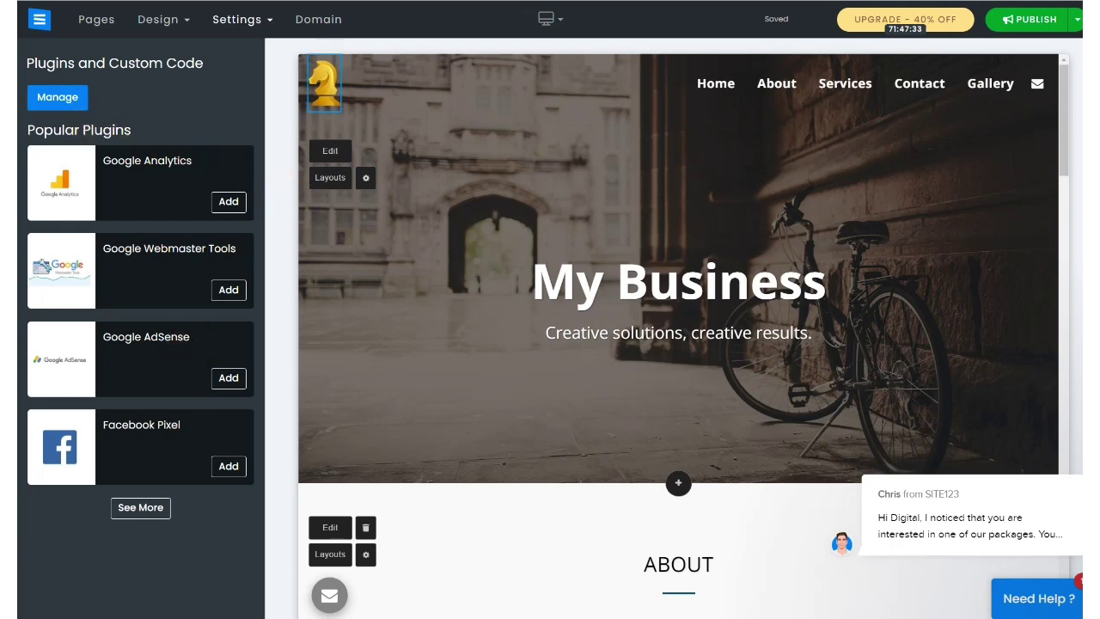
Step: Search for the domain name webdesignin with the com extension in the domain settings
{"action": "left_click", "coordinate": [317, 21]}
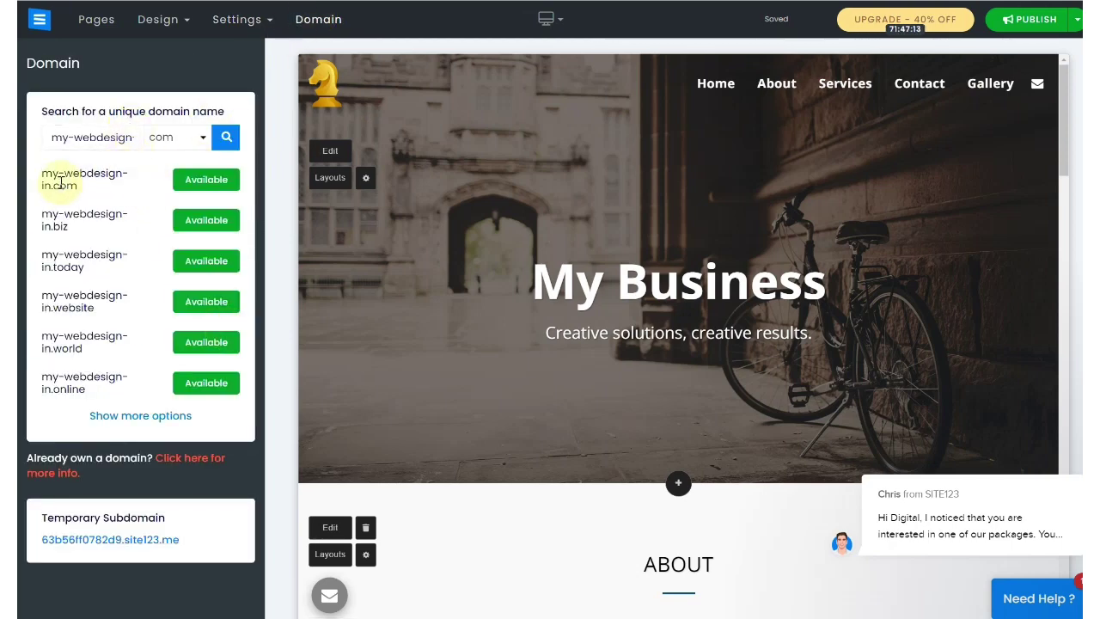
{"action": "left_click", "coordinate": [79, 142]}
{"action": "left_click", "coordinate": [76, 137]}
{"action": "key", "text": "BackSpace"}
{"action": "key", "text": "BackSpace"}
{"action": "key", "text": "BackSpace"}
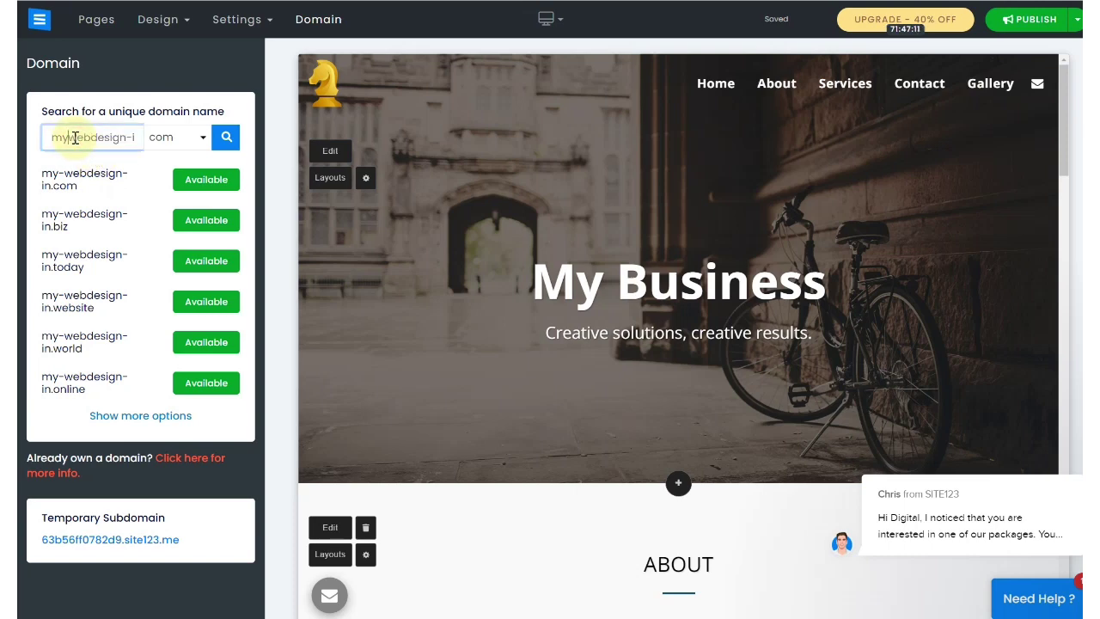
{"action": "left_click", "coordinate": [119, 140]}
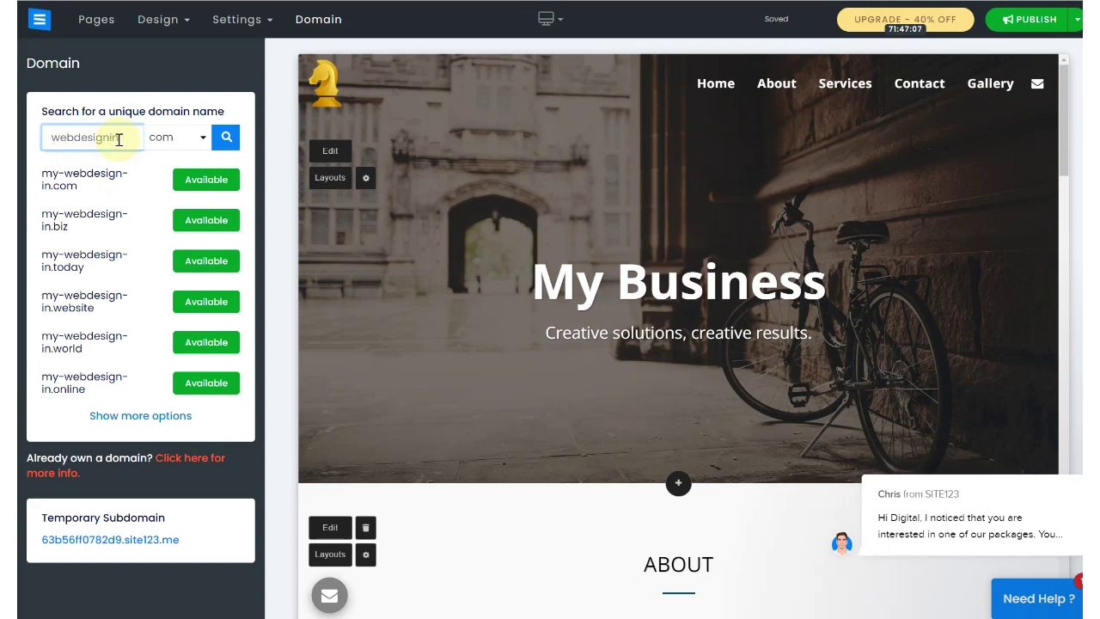
{"action": "key", "text": "BackSpace"}
{"action": "left_click", "coordinate": [228, 142]}
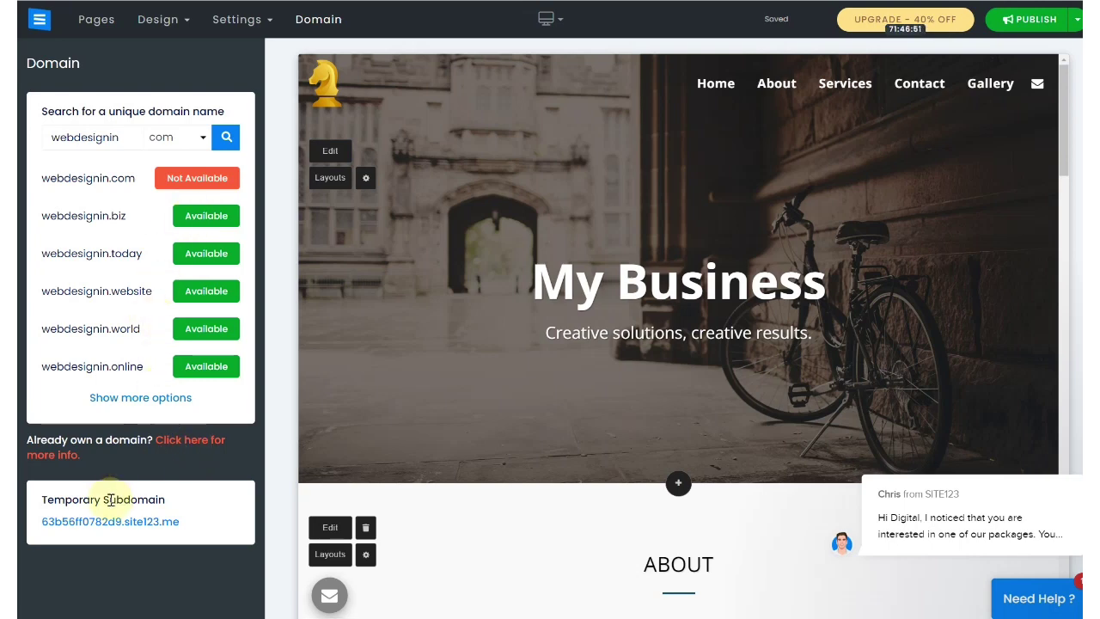
Step: View the information on connecting an existing domain, and open the website's temporary subdomain in a new browser tab
{"action": "left_click", "coordinate": [181, 442]}
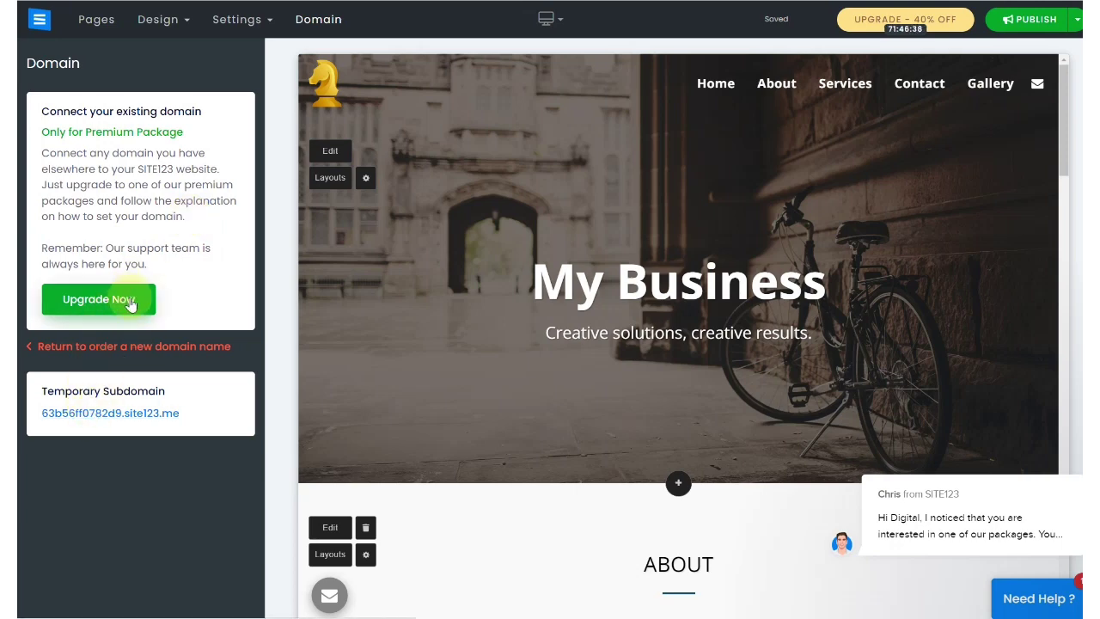
{"action": "left_click", "coordinate": [260, 20]}
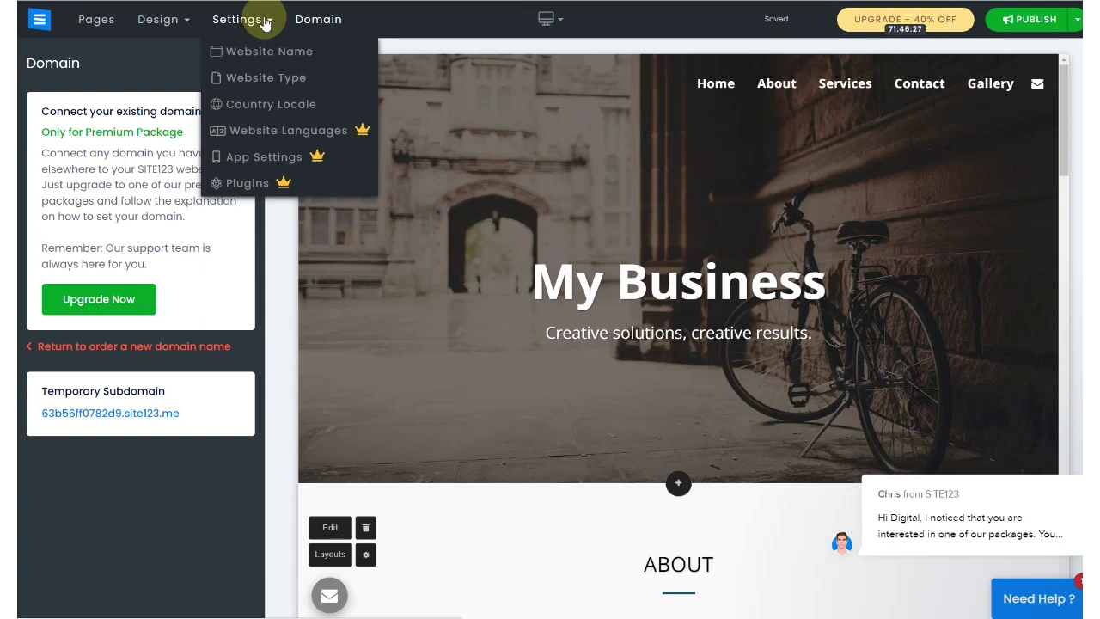
{"action": "right_click", "coordinate": [172, 418]}
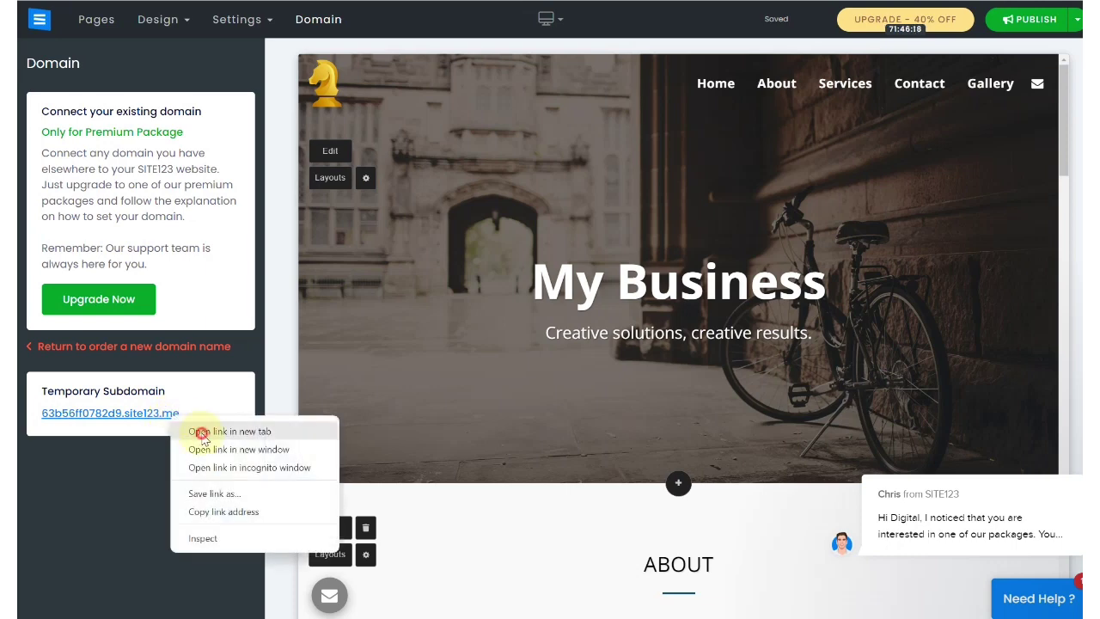
{"action": "left_click", "coordinate": [202, 432]}
{"action": "key", "text": "ctrl+Tab"}
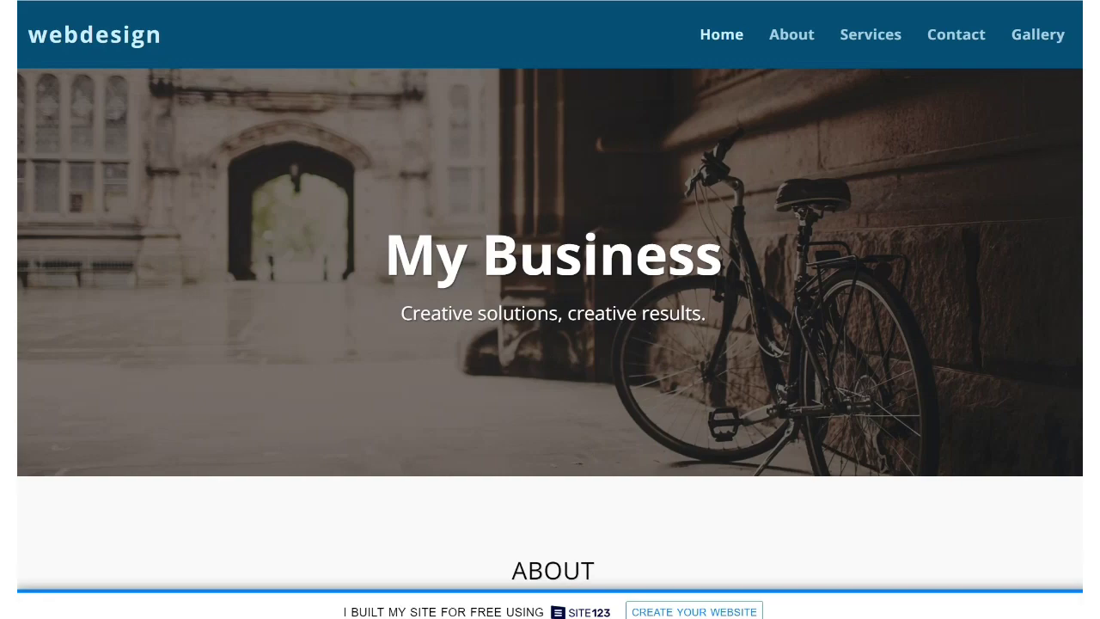
Step: Examine the live website's Home, About, Services, Contact and Gallery sections, including the contact form, map and footer
{"action": "scroll", "coordinate": [550, 318], "scroll_direction": "down", "scroll_amount": 15}
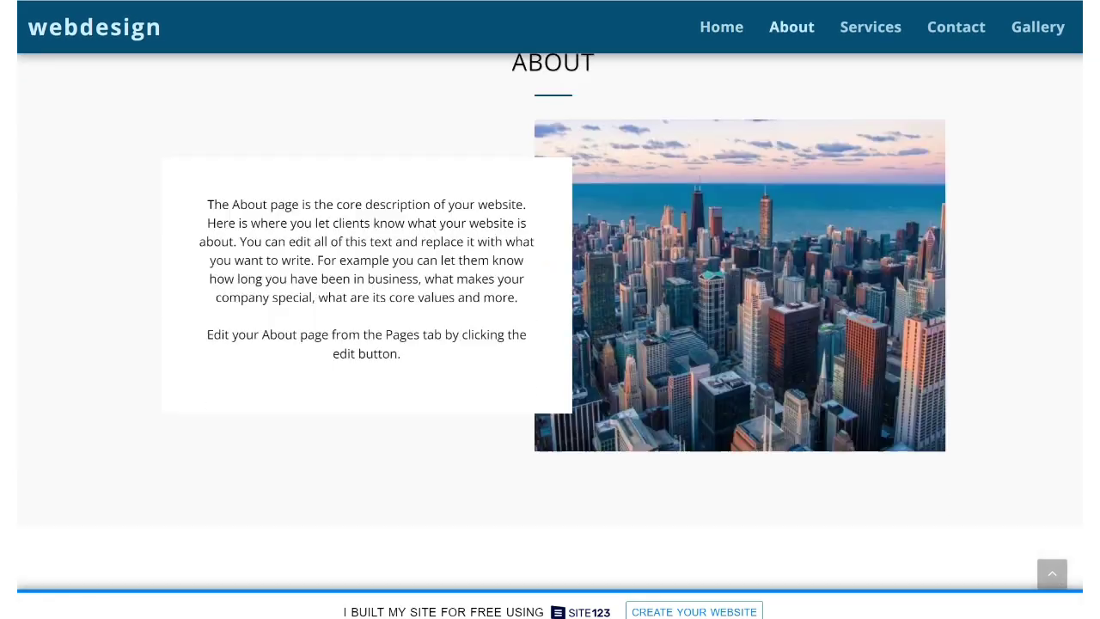
{"action": "scroll", "coordinate": [1069, 115], "scroll_direction": "up", "scroll_amount": 15}
{"action": "scroll", "coordinate": [1070, 112], "scroll_direction": "down", "scroll_amount": 5}
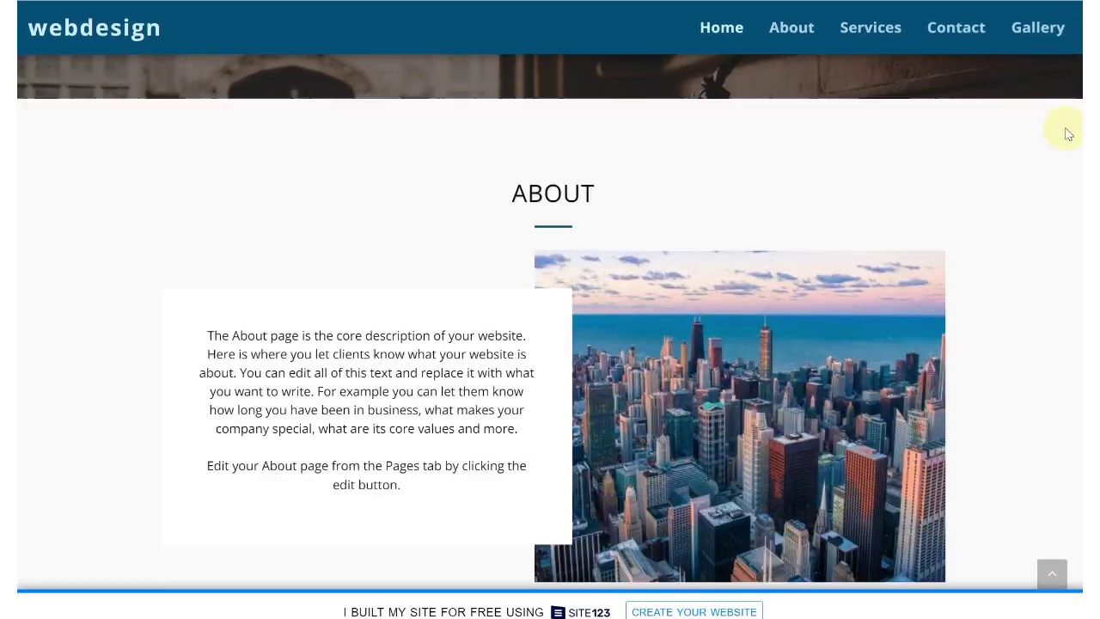
{"action": "scroll", "coordinate": [1070, 112], "scroll_direction": "up", "scroll_amount": 5}
{"action": "scroll", "coordinate": [1073, 147], "scroll_direction": "down", "scroll_amount": 5}
{"action": "scroll", "coordinate": [1074, 68], "scroll_direction": "up", "scroll_amount": 5}
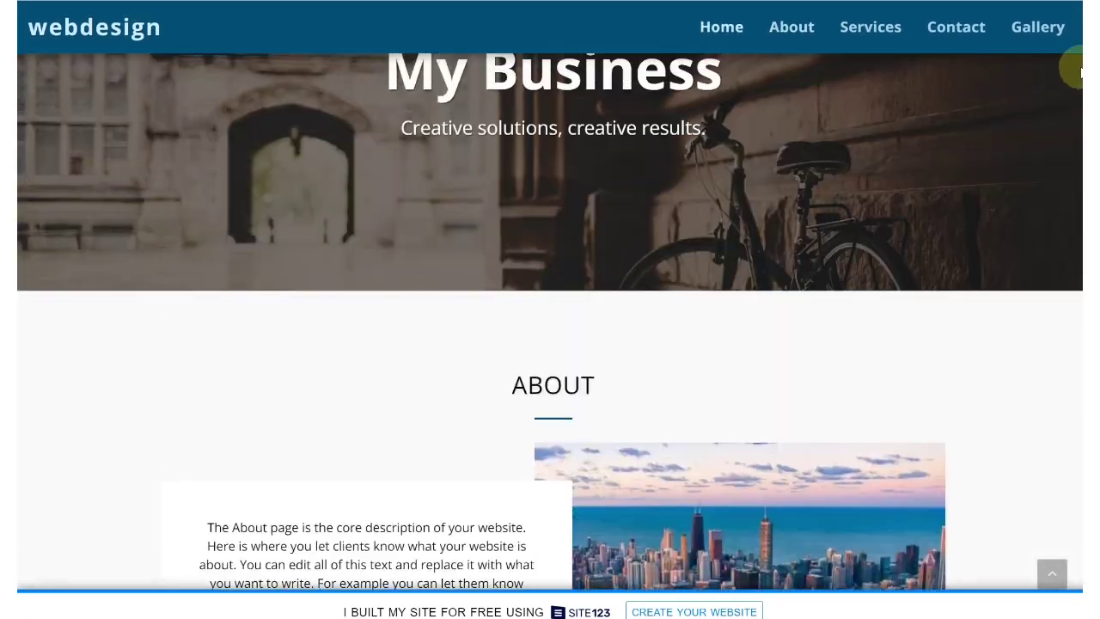
{"action": "scroll", "coordinate": [1078, 91], "scroll_direction": "down", "scroll_amount": 5}
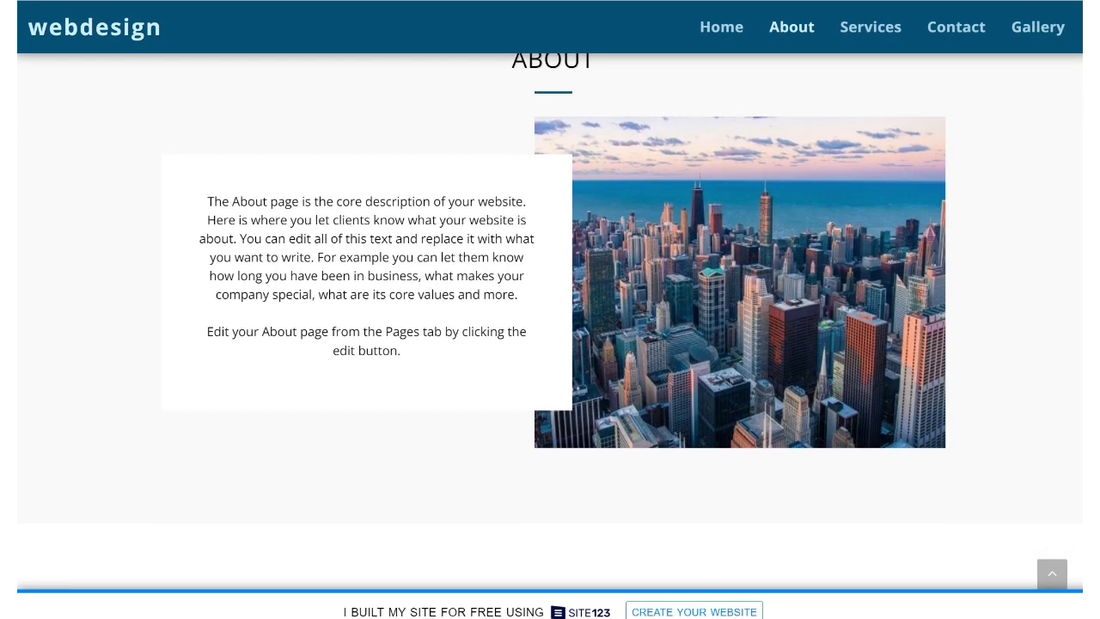
{"action": "scroll", "coordinate": [1073, 163], "scroll_direction": "down", "scroll_amount": 2}
{"action": "scroll", "coordinate": [1074, 162], "scroll_direction": "up", "scroll_amount": 3}
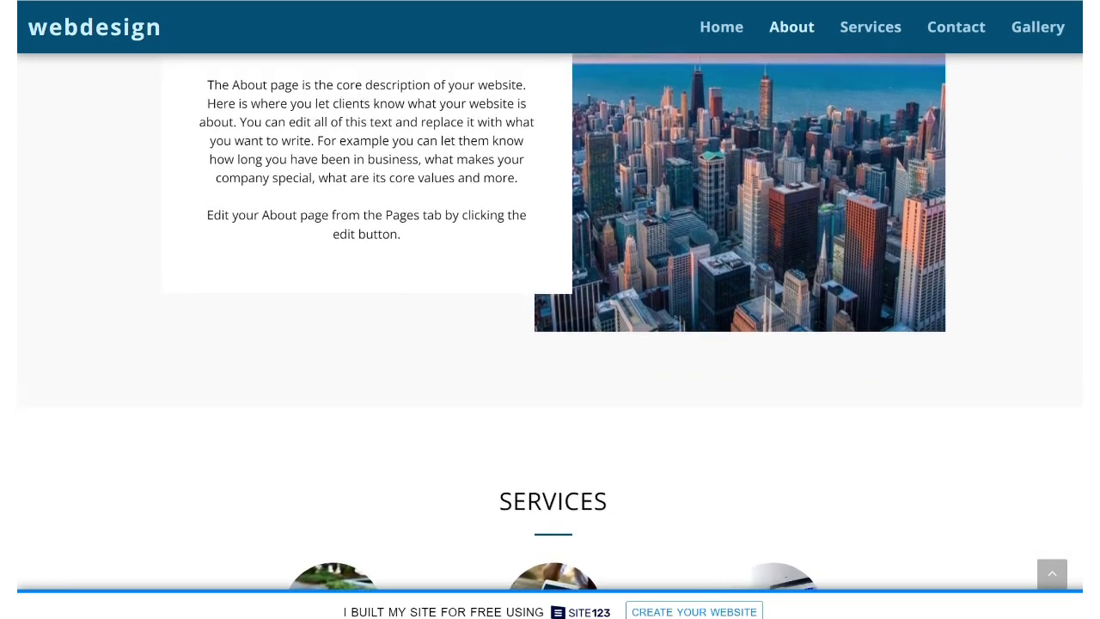
{"action": "scroll", "coordinate": [550, 304], "scroll_direction": "up", "scroll_amount": 5}
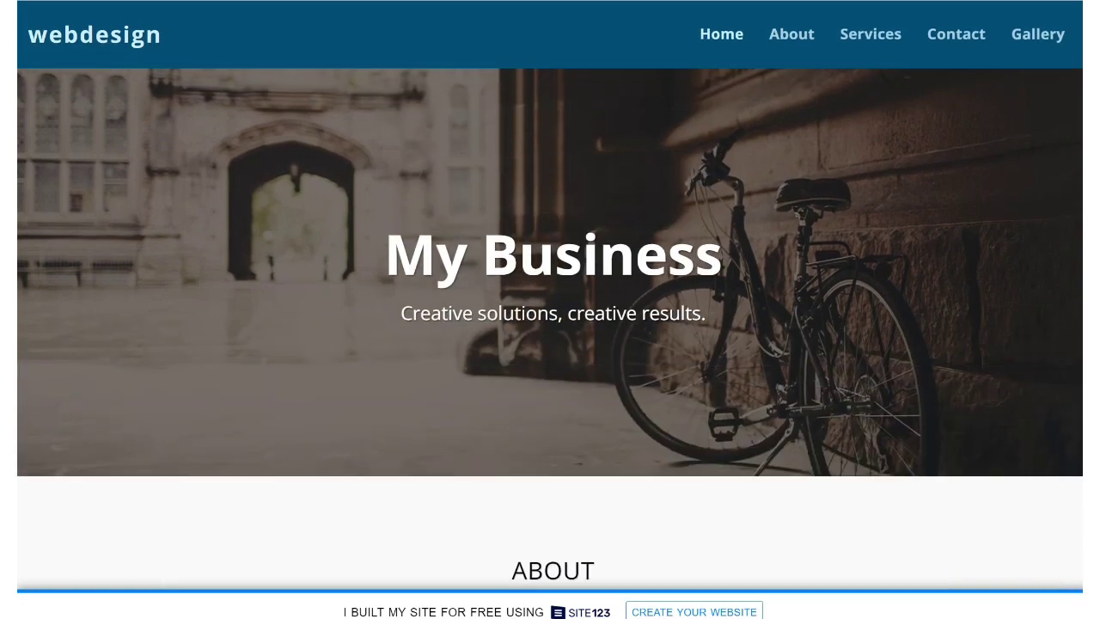
{"action": "scroll", "coordinate": [550, 304], "scroll_direction": "down", "scroll_amount": 5}
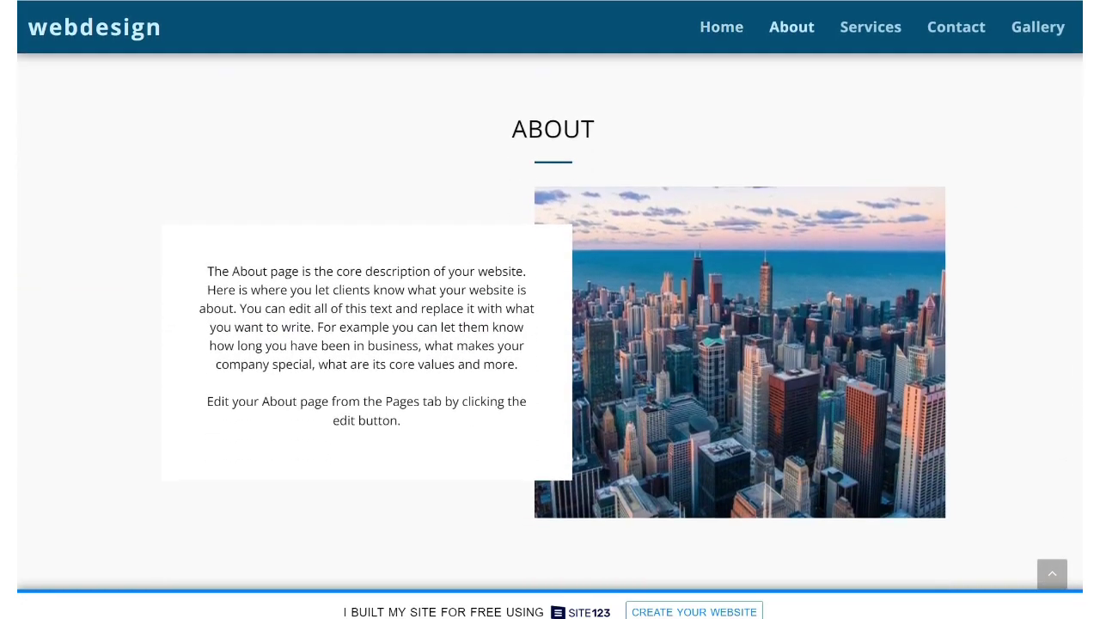
{"action": "scroll", "coordinate": [1066, 202], "scroll_direction": "down", "scroll_amount": 3}
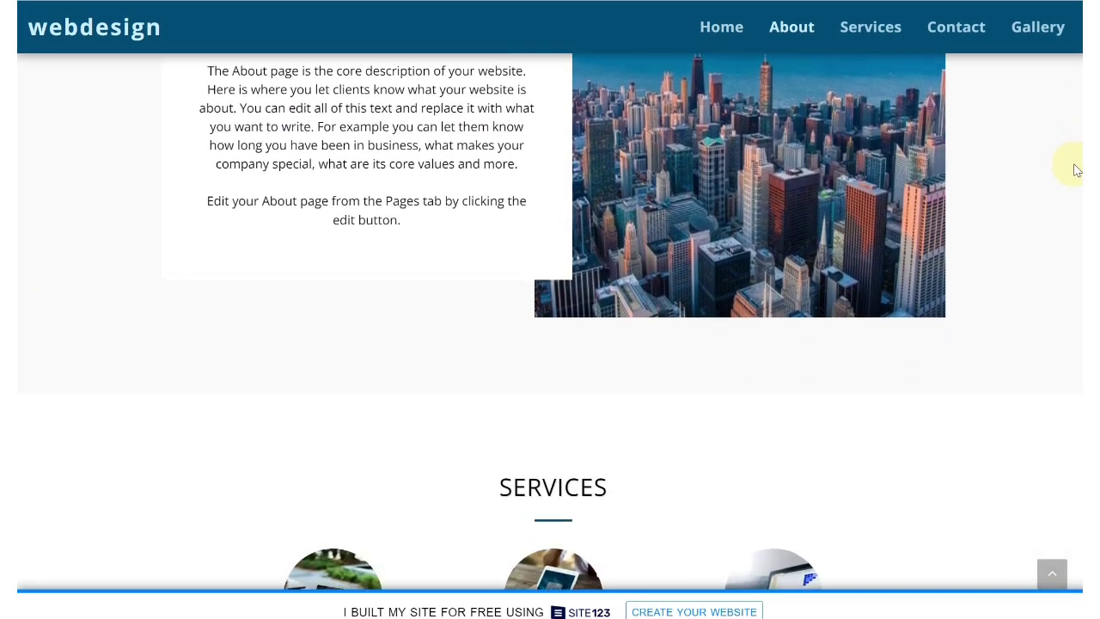
{"action": "scroll", "coordinate": [1066, 202], "scroll_direction": "down", "scroll_amount": 7}
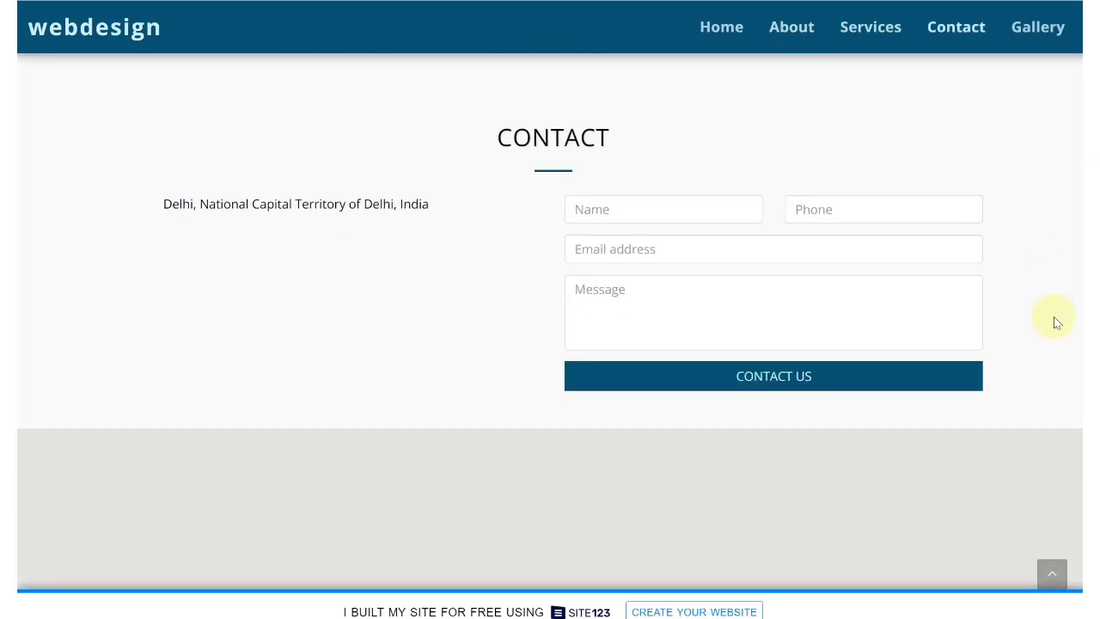
{"action": "scroll", "coordinate": [1059, 335], "scroll_direction": "down", "scroll_amount": 10}
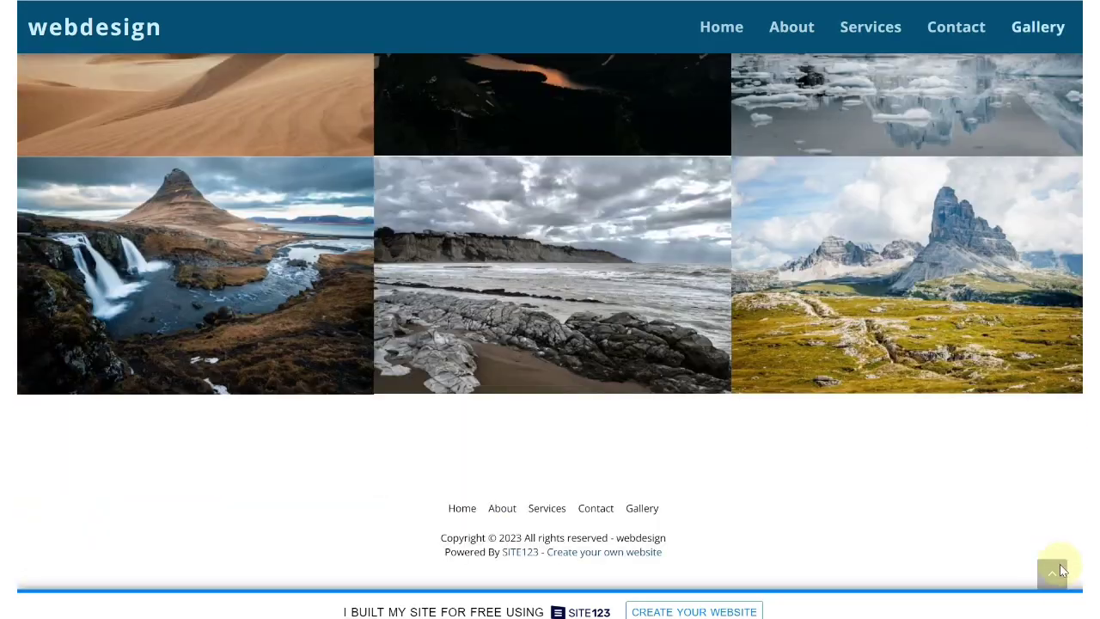
{"action": "left_click", "coordinate": [1055, 569]}
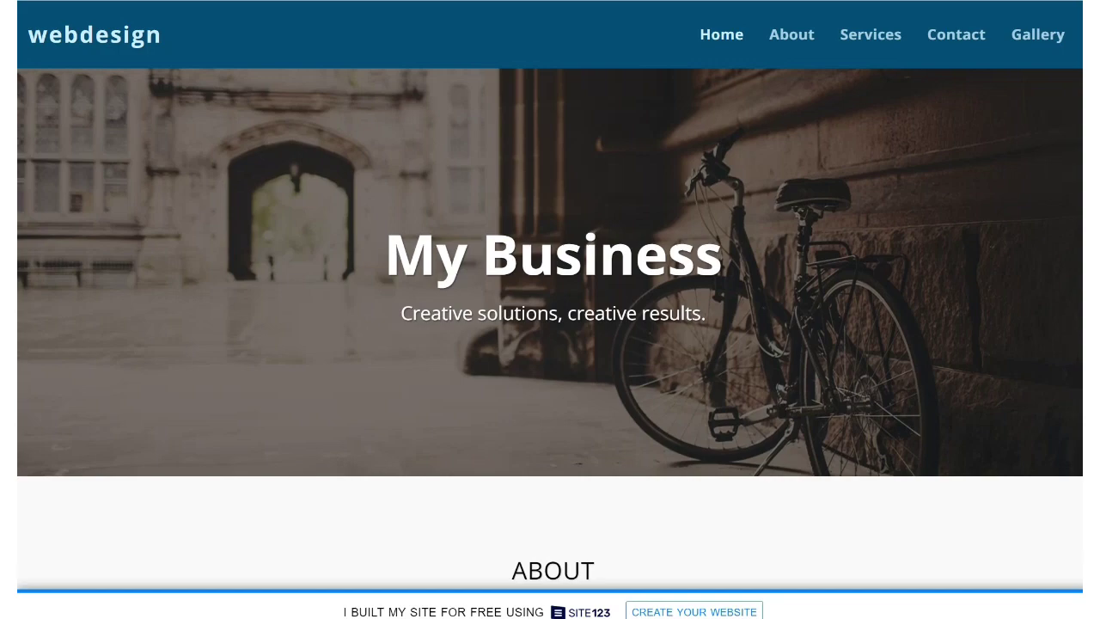
{"action": "scroll", "coordinate": [550, 310], "scroll_direction": "down", "scroll_amount": 6}
{"action": "scroll", "coordinate": [550, 310], "scroll_direction": "up", "scroll_amount": 6}
{"action": "scroll", "coordinate": [550, 310], "scroll_direction": "down", "scroll_amount": 6}
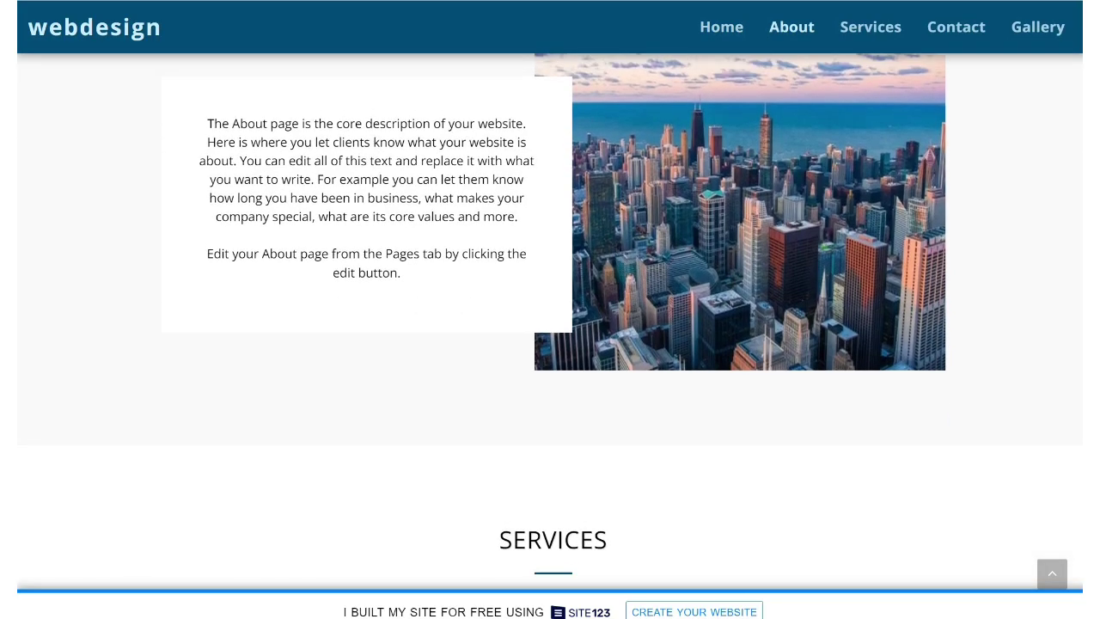
{"action": "scroll", "coordinate": [1076, 198], "scroll_direction": "down", "scroll_amount": 4}
{"action": "scroll", "coordinate": [1075, 198], "scroll_direction": "up", "scroll_amount": 5}
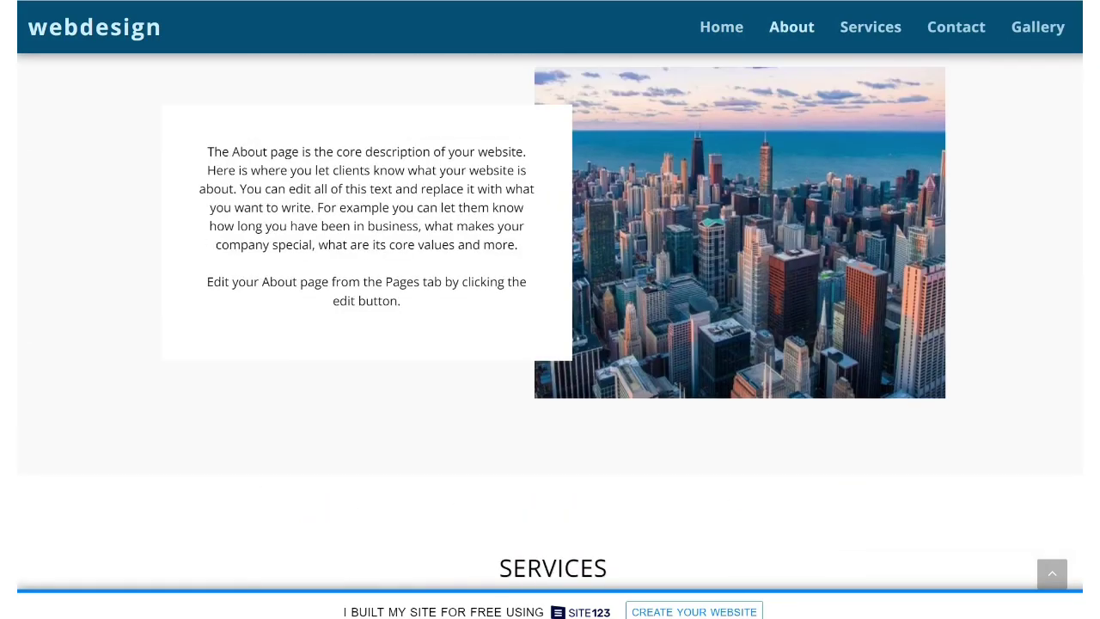
{"action": "scroll", "coordinate": [550, 310], "scroll_direction": "up", "scroll_amount": 5}
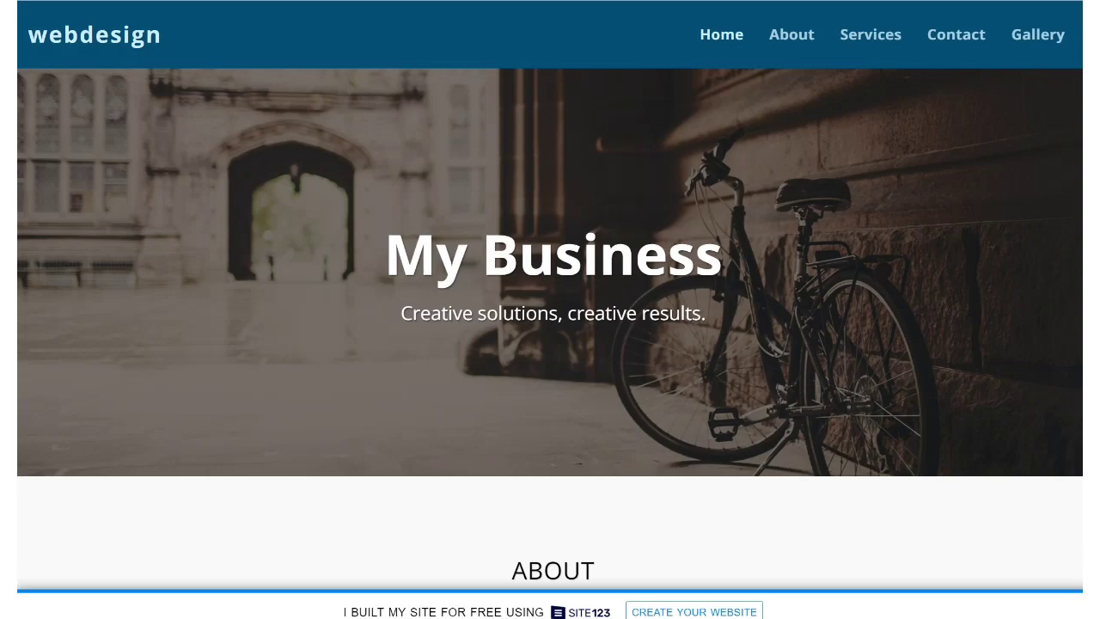
{"action": "scroll", "coordinate": [550, 310], "scroll_direction": "down", "scroll_amount": 20}
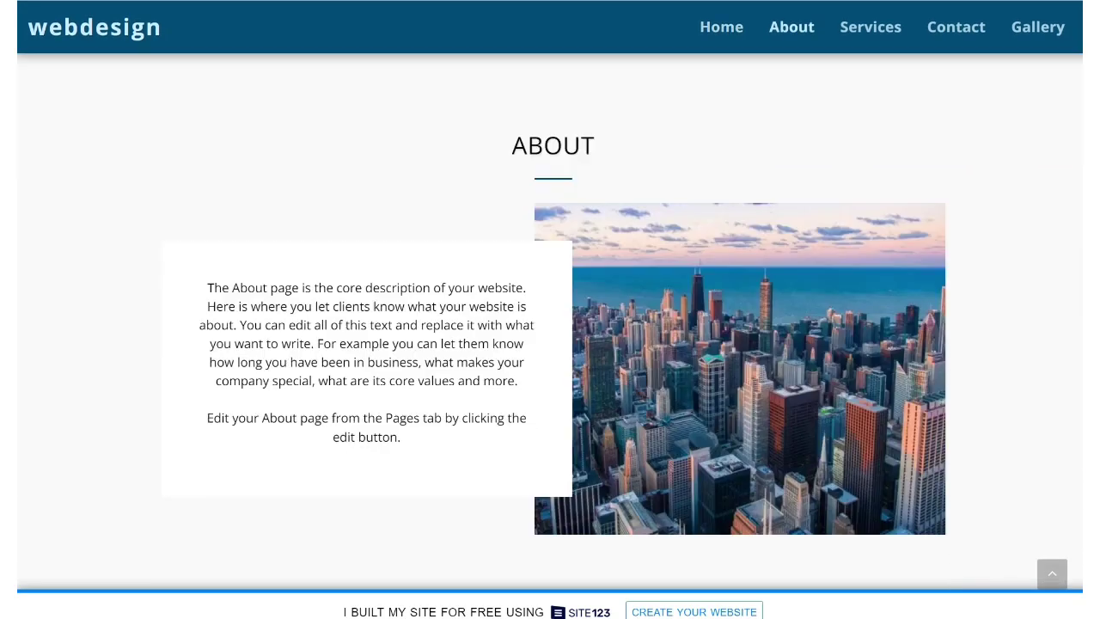
{"action": "scroll", "coordinate": [550, 323], "scroll_direction": "down", "scroll_amount": 3}
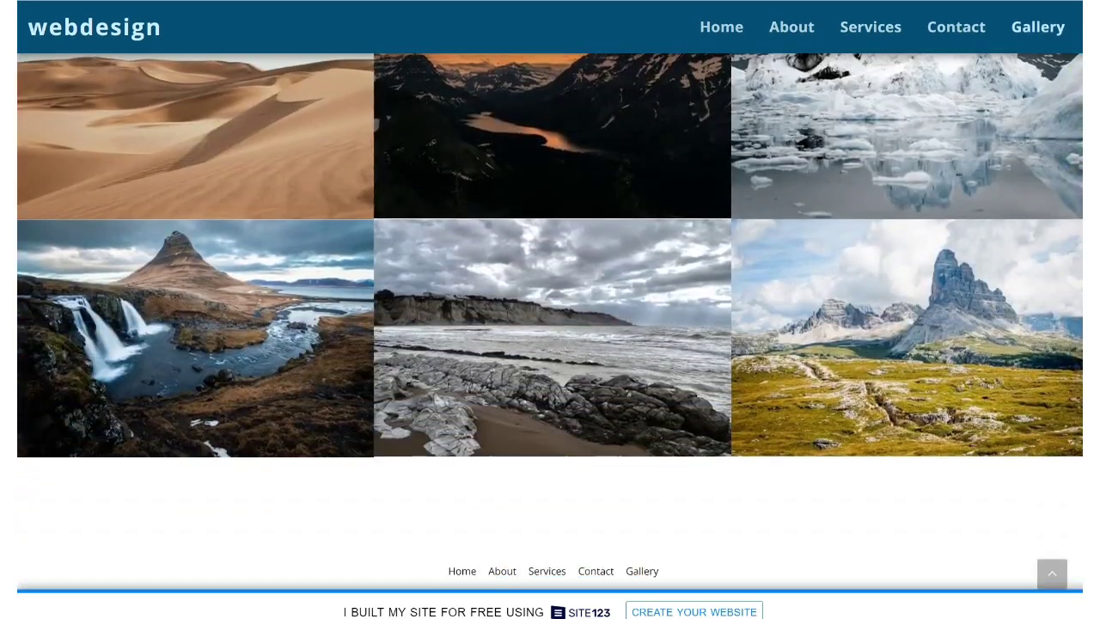
{"action": "scroll", "coordinate": [551, 322], "scroll_direction": "up", "scroll_amount": 15}
{"action": "scroll", "coordinate": [550, 322], "scroll_direction": "up", "scroll_amount": 10}
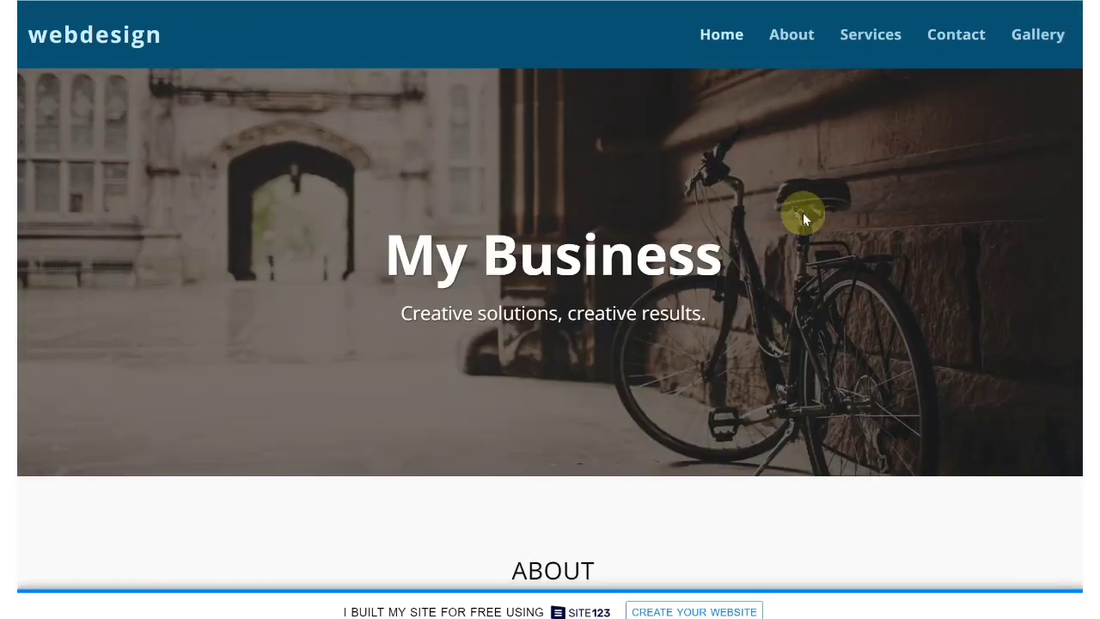
{"action": "scroll", "coordinate": [550, 322], "scroll_direction": "down", "scroll_amount": 20}
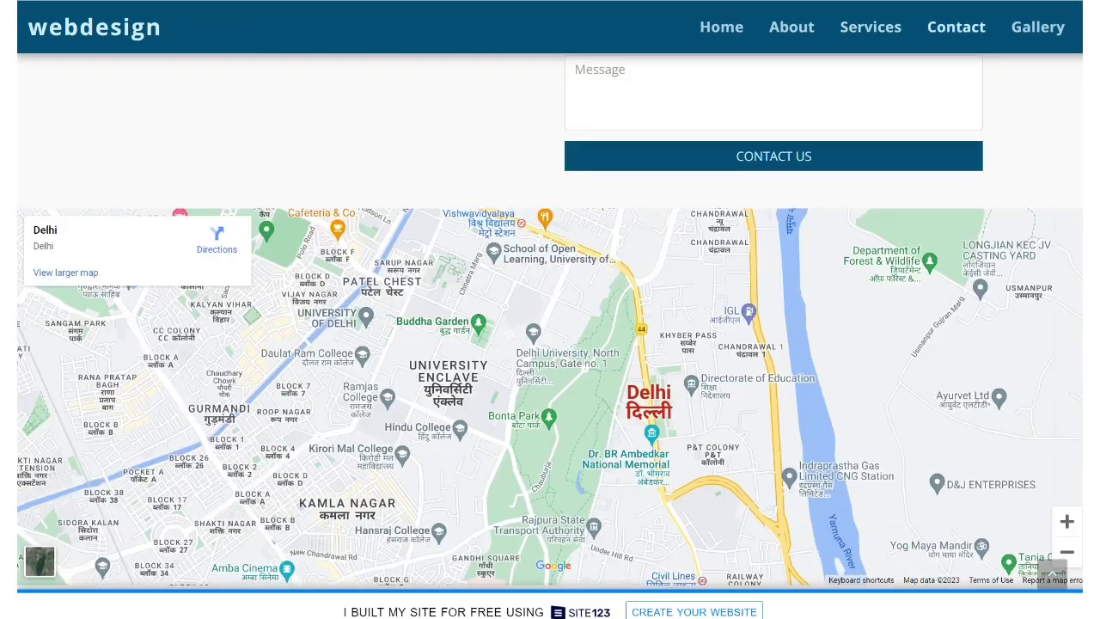